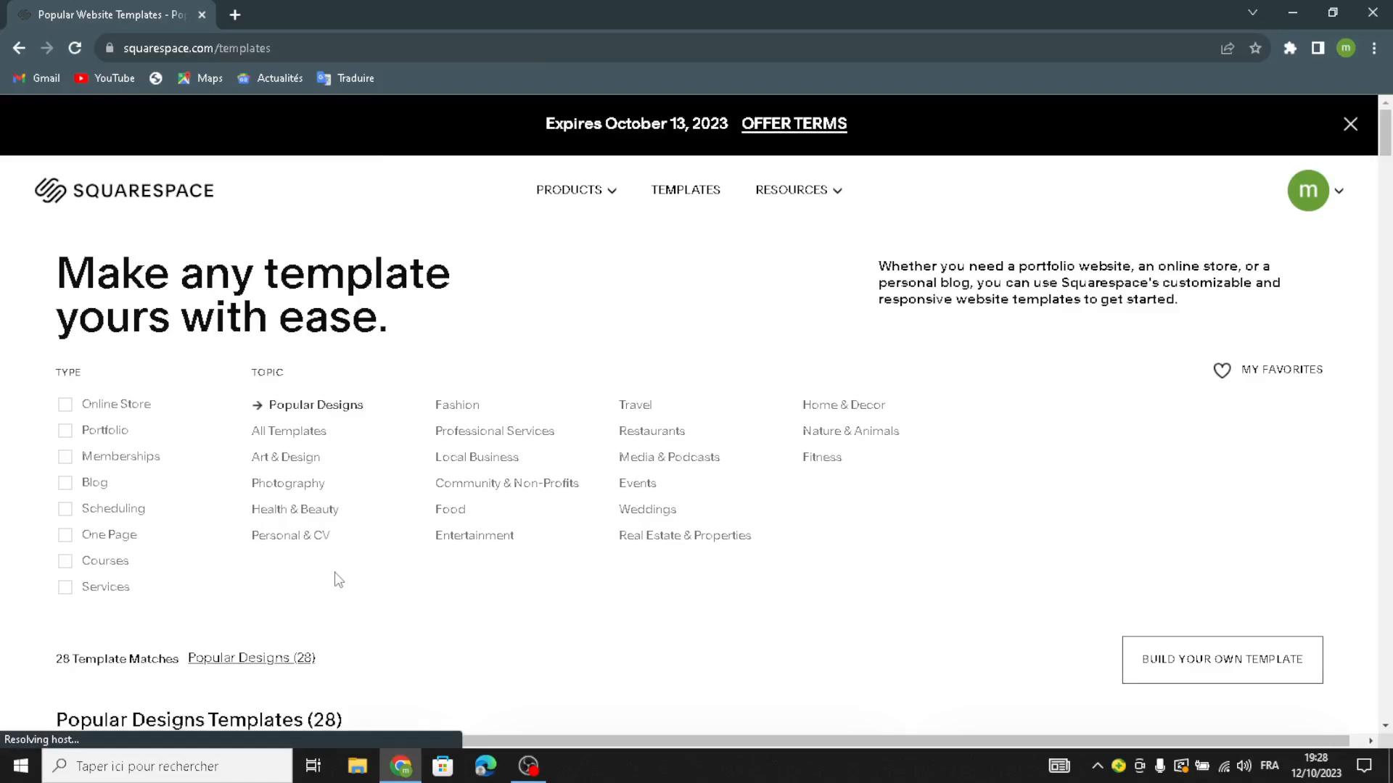
Browse all website templates, filtered to the Services and Online Store types
click(274, 434)
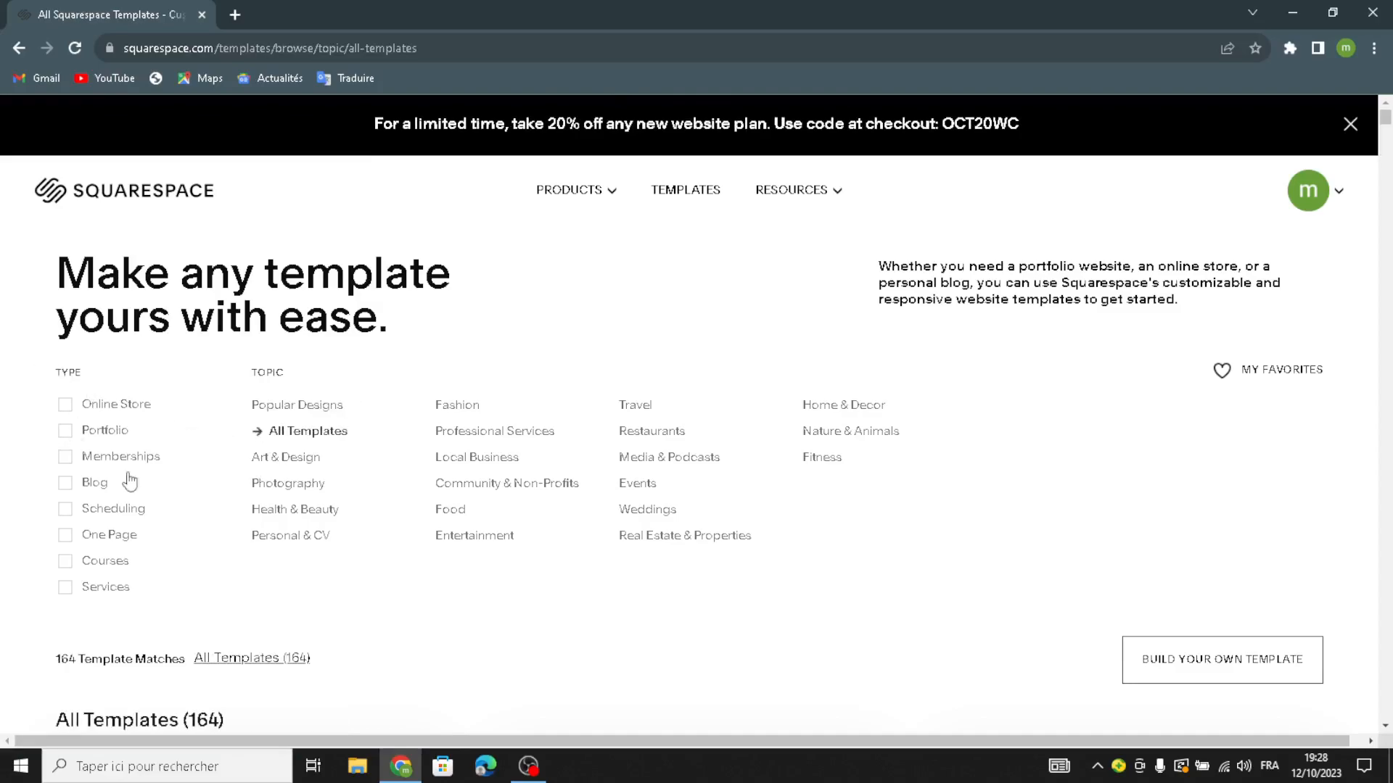
click(65, 587)
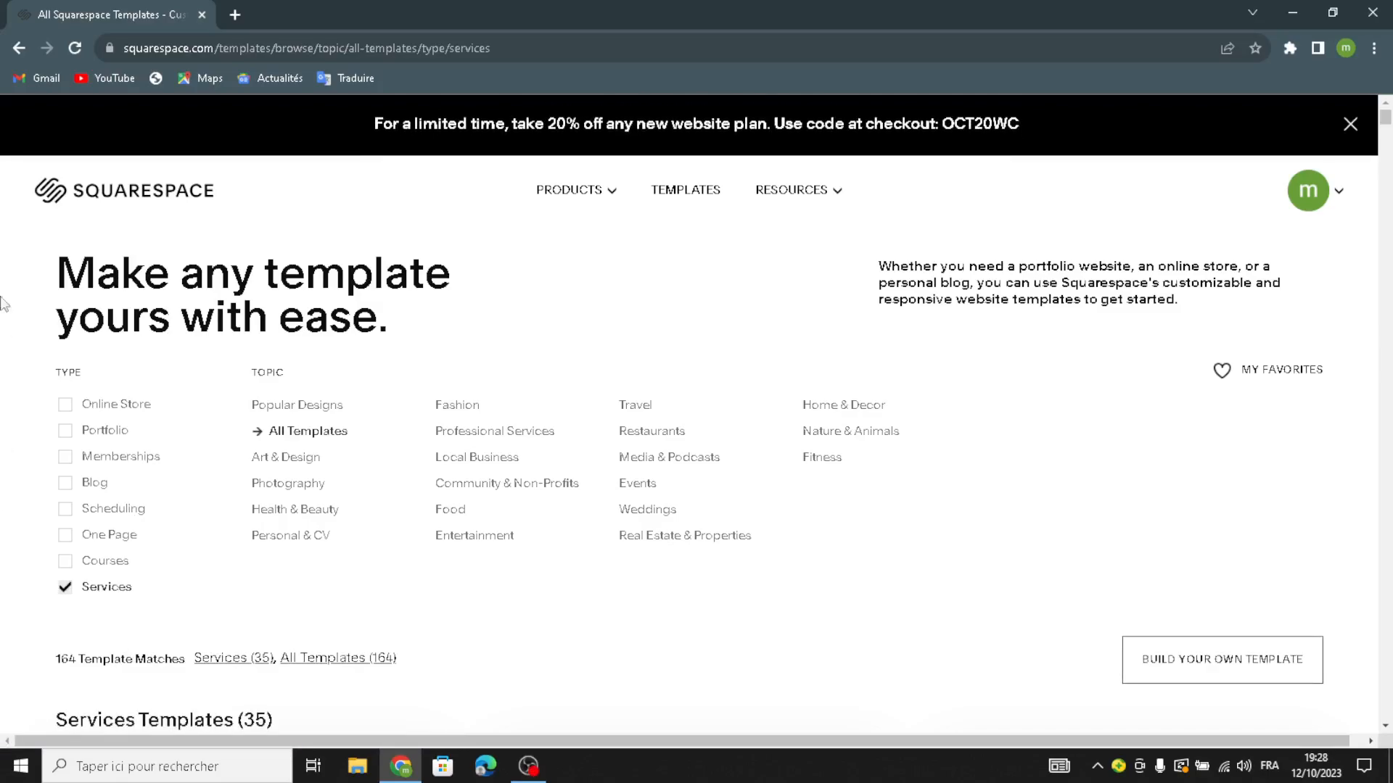
click(69, 416)
Start building a custom template from the build-your-own option among the template results
scroll(506, 668, down, 5)
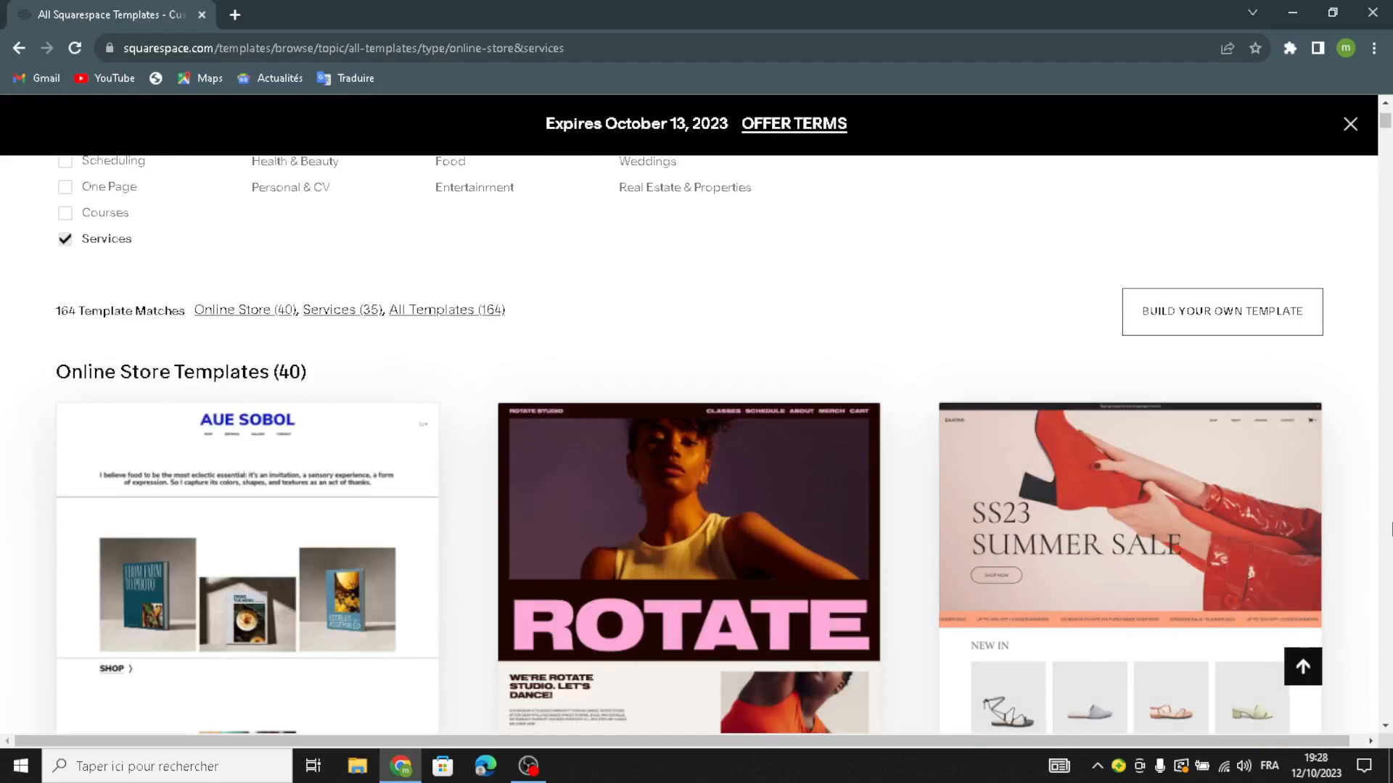
scroll(506, 535, down, 5)
mouse_move(1110, 596)
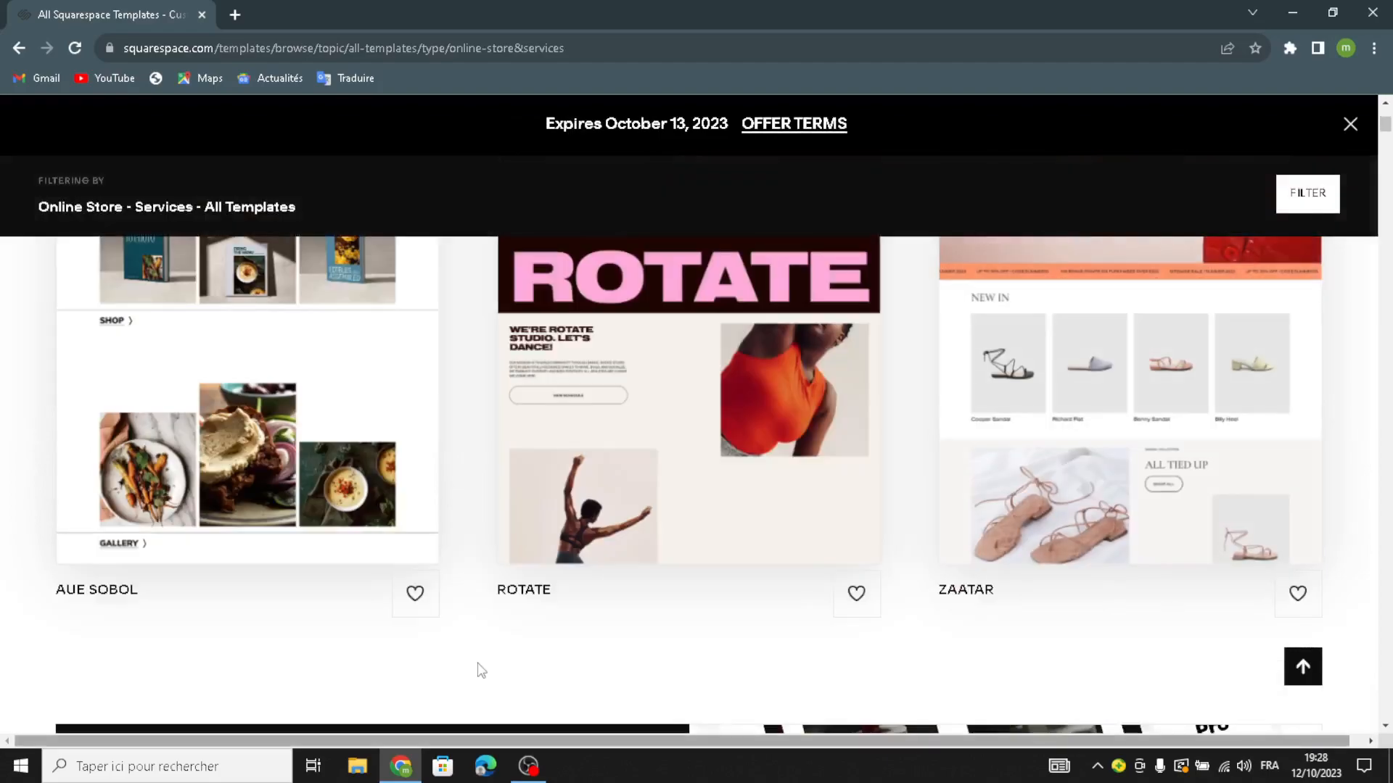
scroll(854, 550, down, 5)
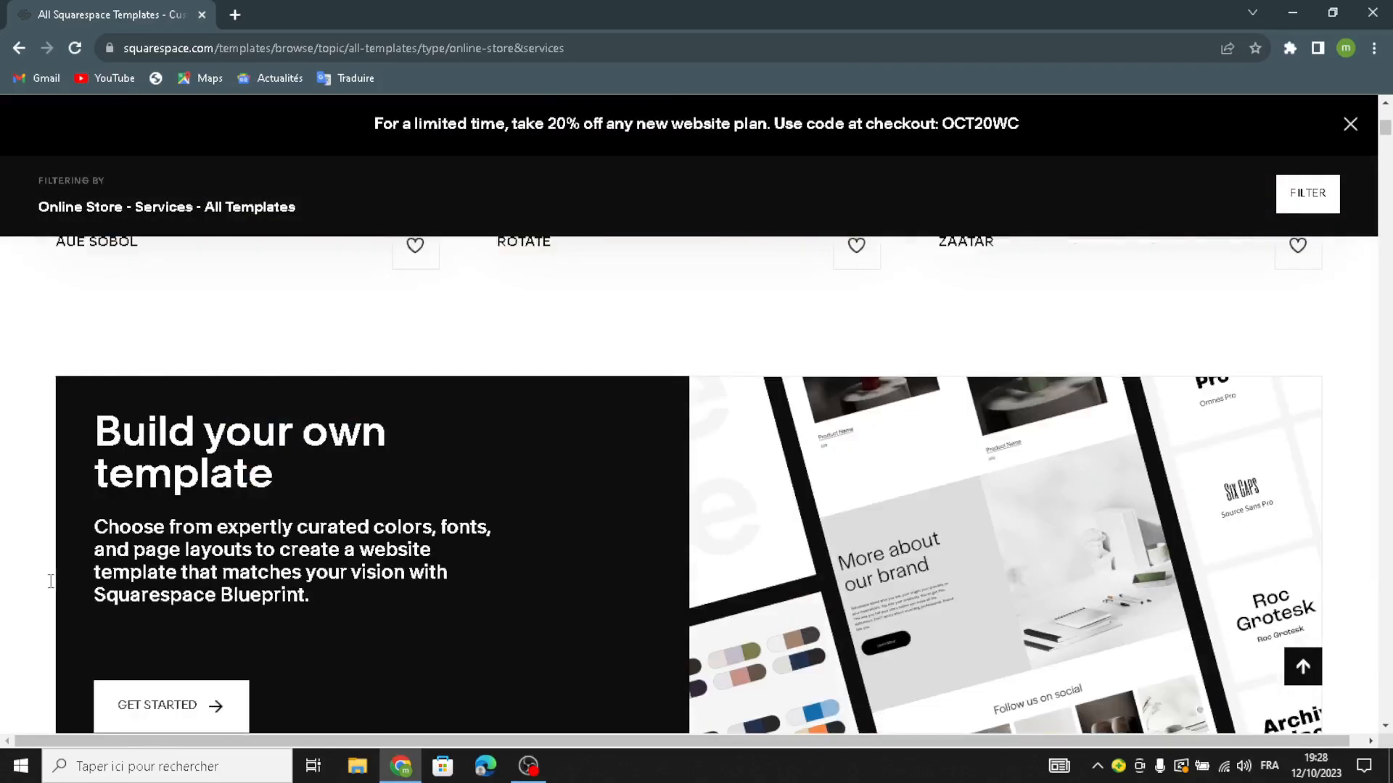
scroll(51, 581, down, 3)
scroll(129, 540, up, 2)
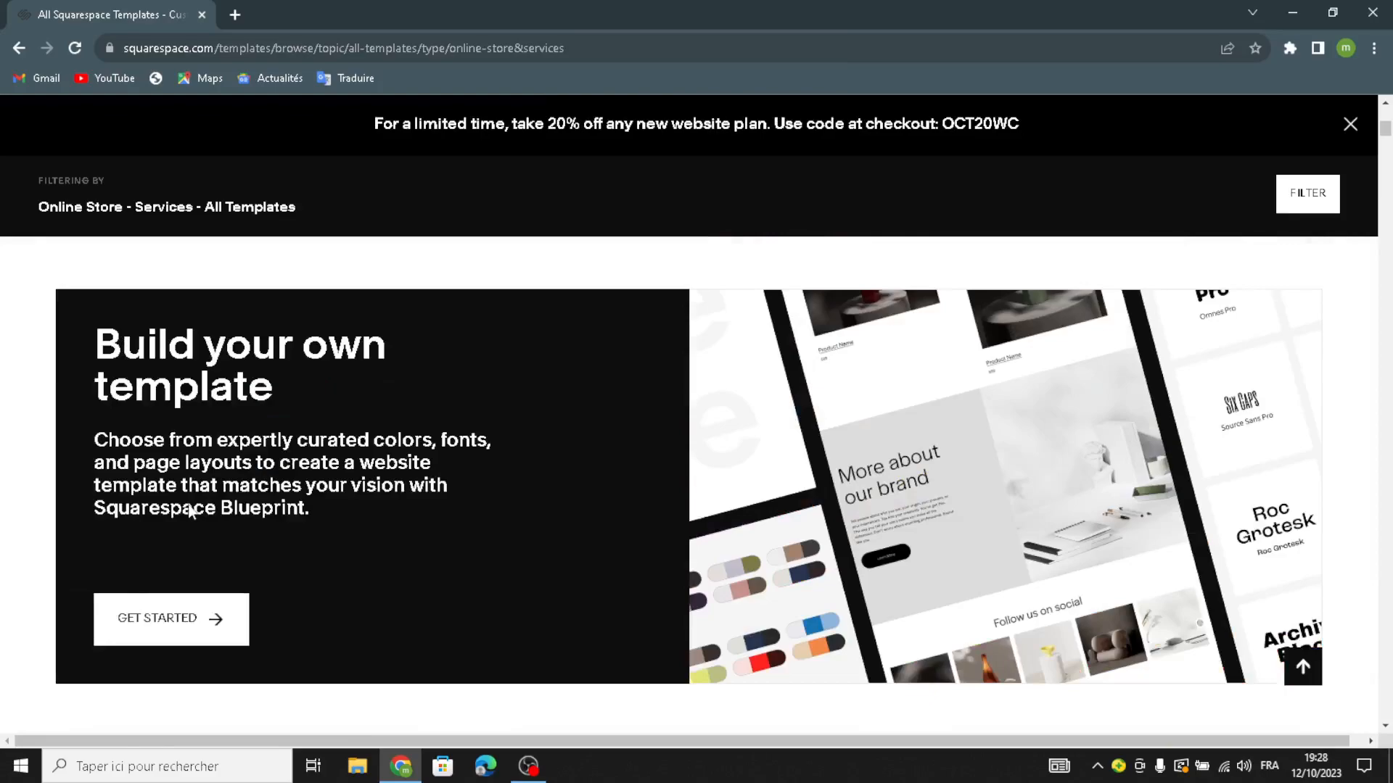
click(107, 622)
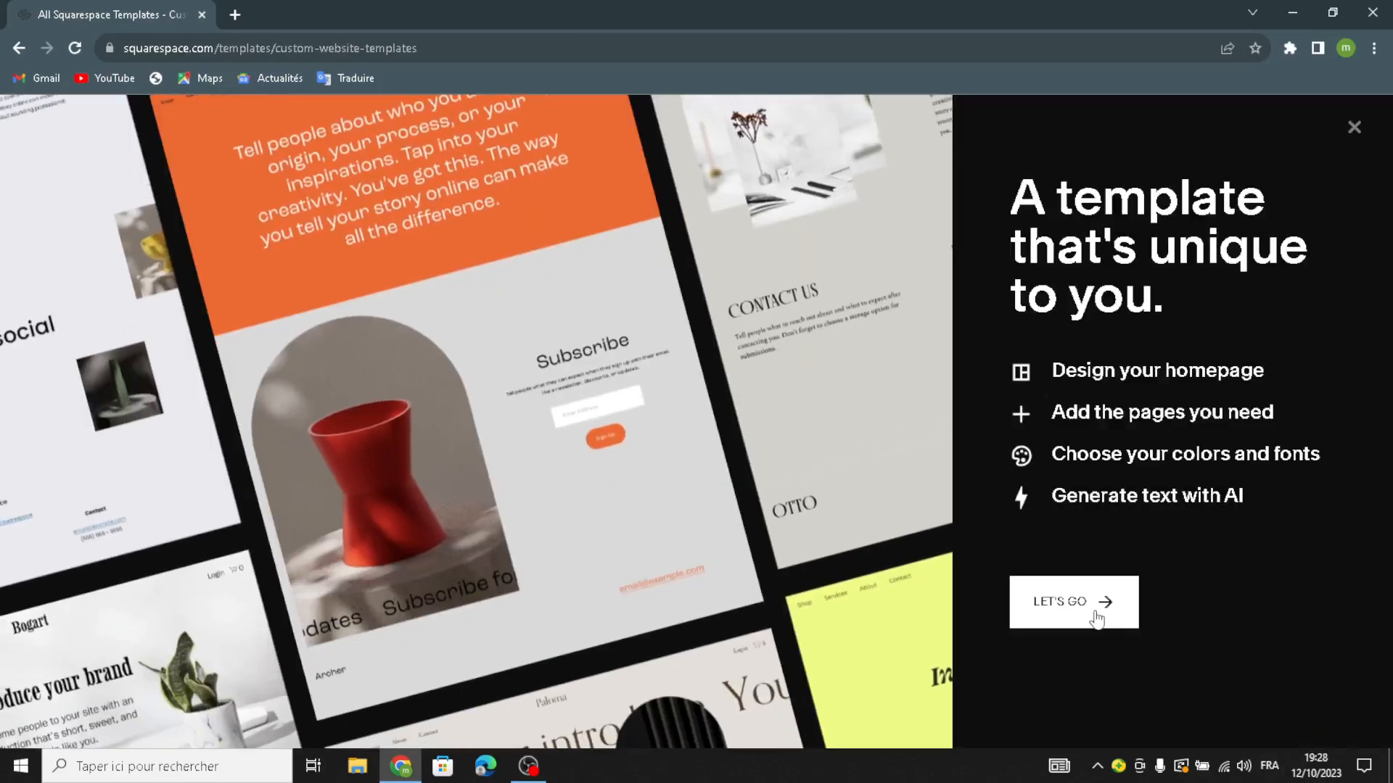
click(1096, 616)
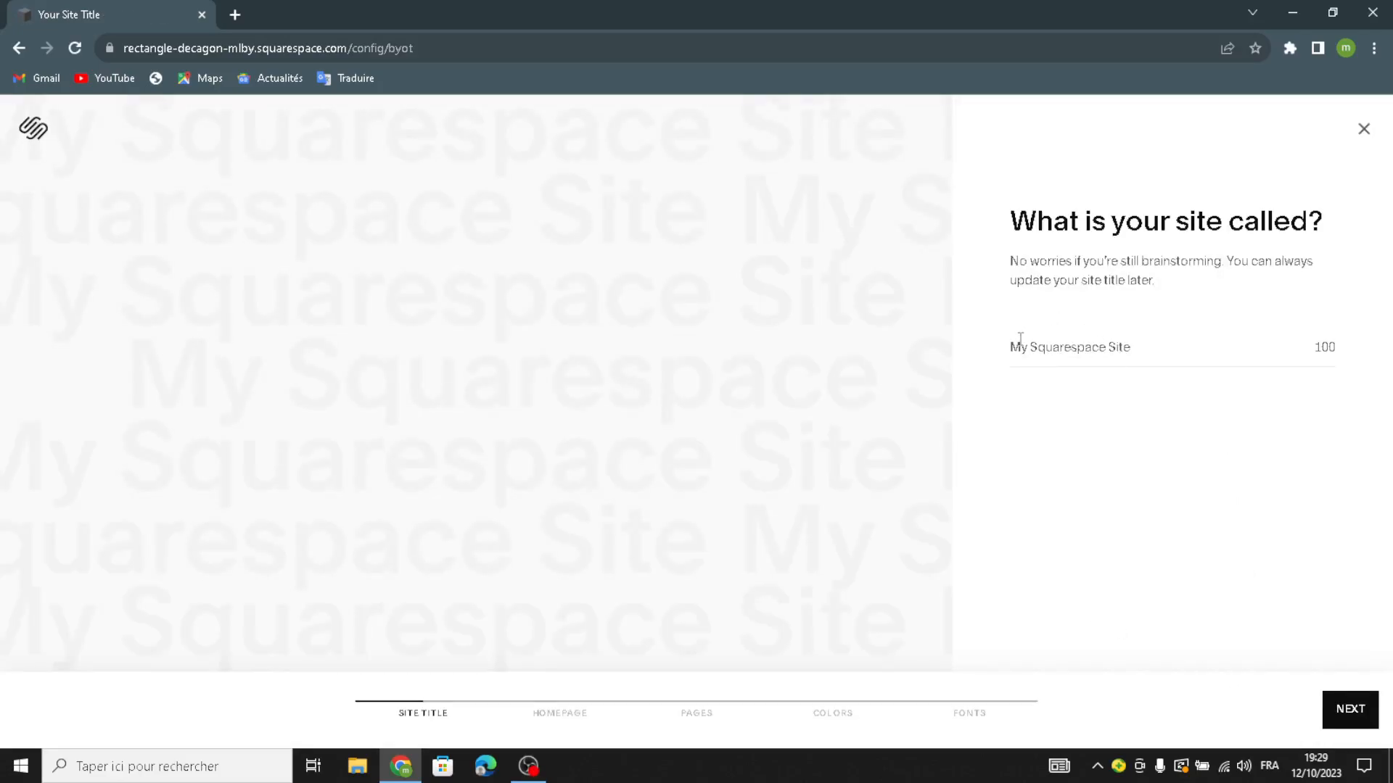
Name the site PrintPix and continue to the homepage setup
click(1020, 340)
text(PrintPix)
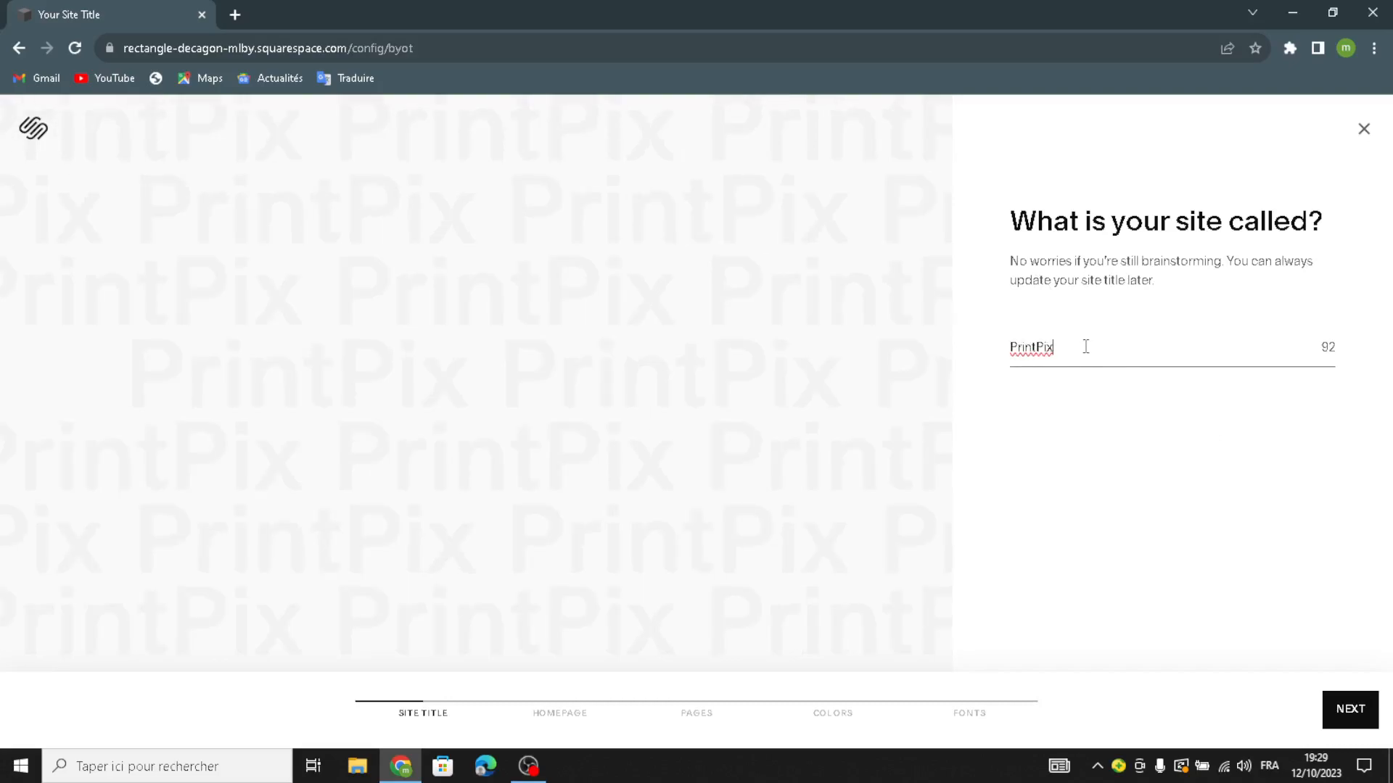
click(1338, 708)
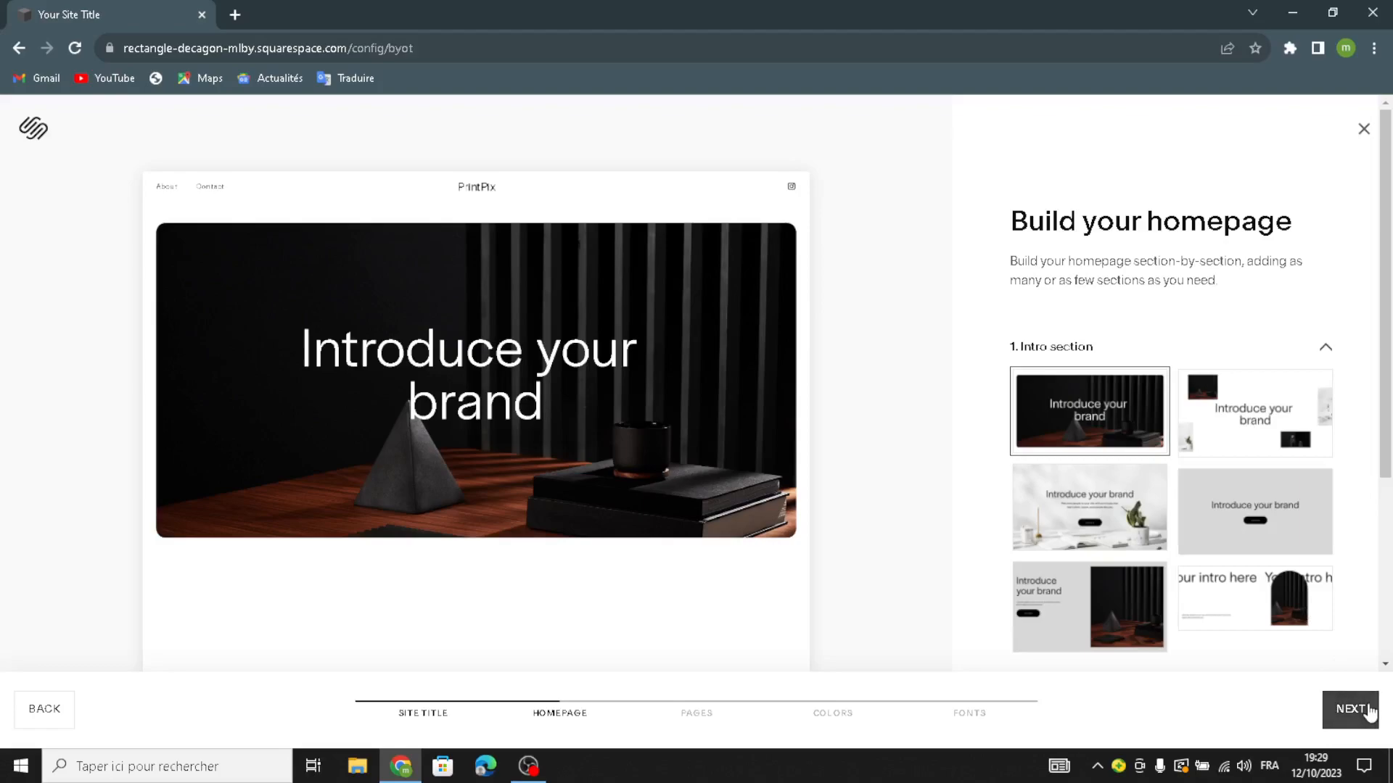
Choose the plain grey intro layout with a button and the "Shop our product" layout with an arched image for the homepage
click(1266, 494)
scroll(1389, 548, down, 2)
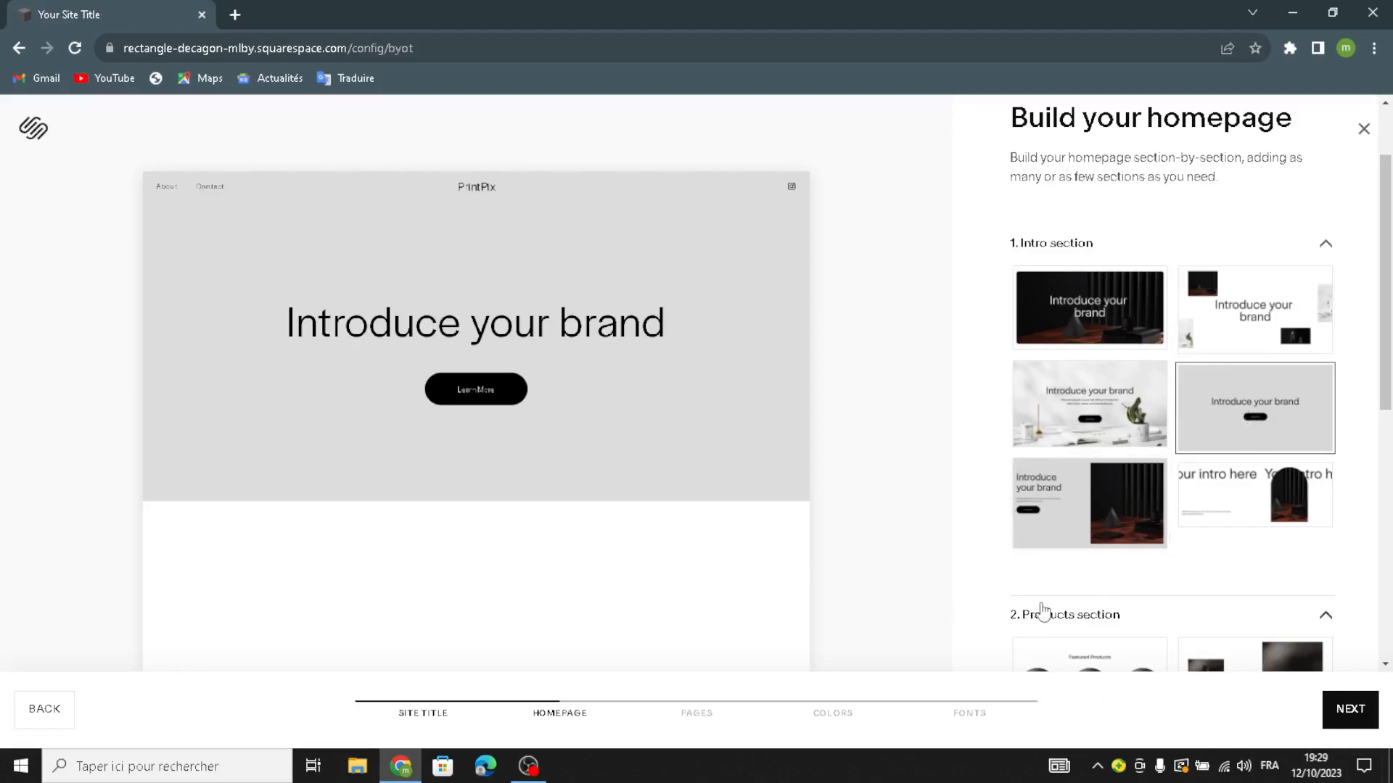
scroll(1034, 617, down, 5)
click(1094, 512)
scroll(1064, 500, down, 1)
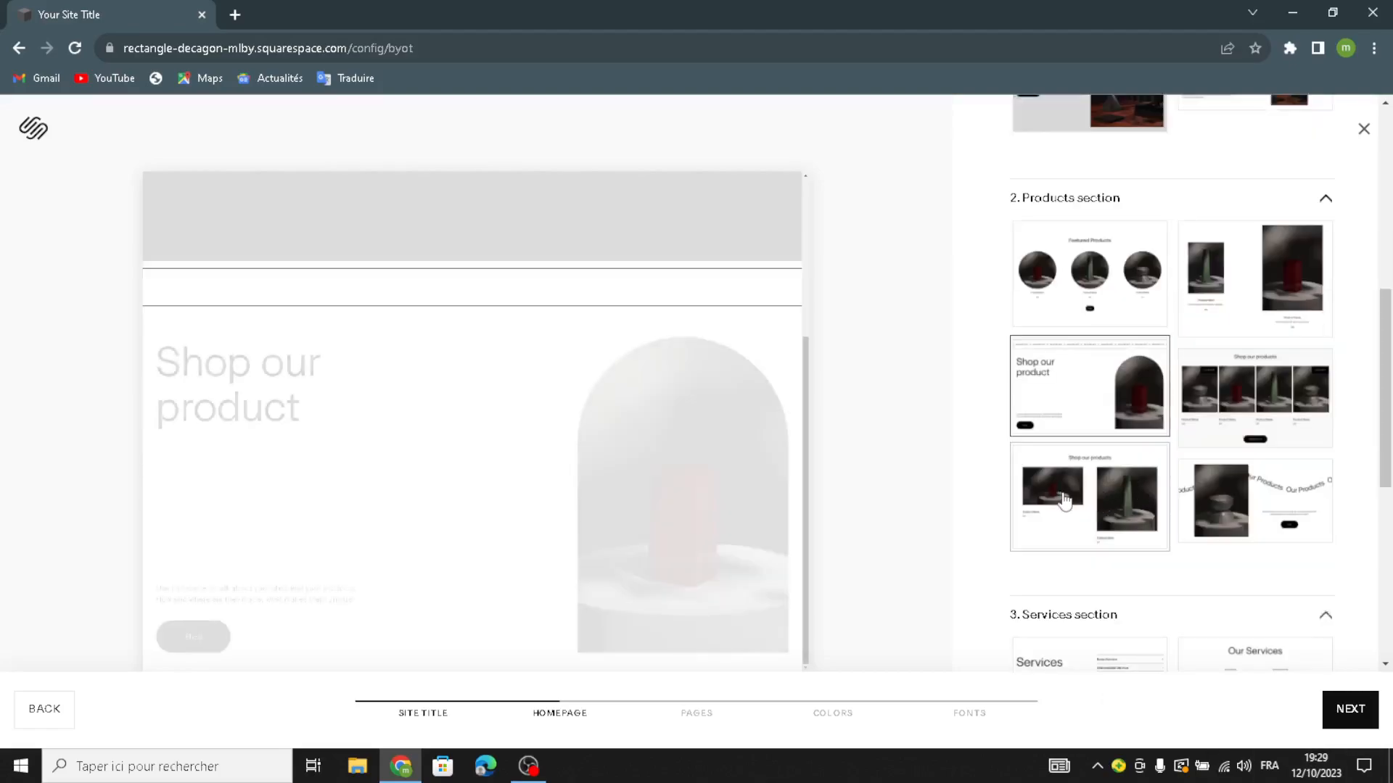
Add the Services layout with an expandable list and the text-only grey About layout to the homepage
scroll(1064, 507, down, 3)
click(1088, 438)
scroll(1088, 507, down, 4)
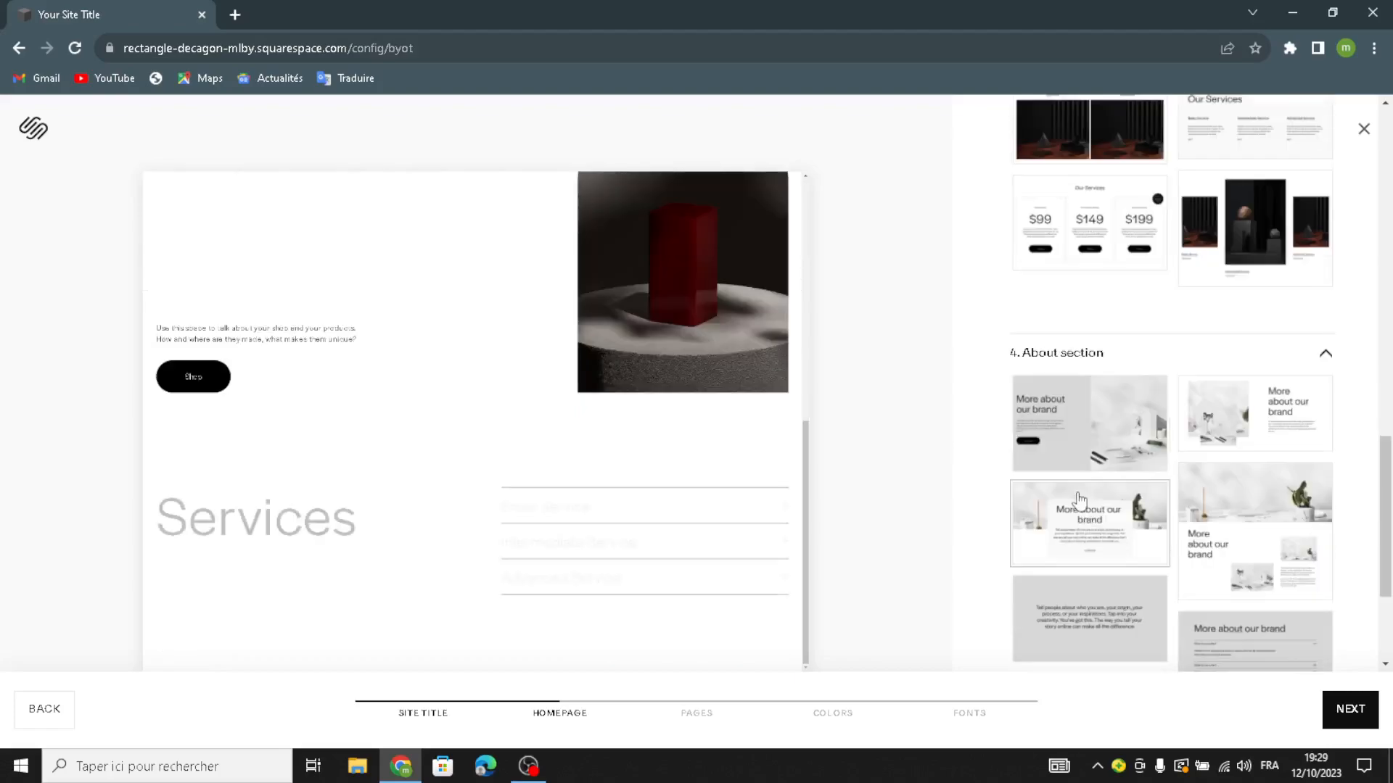
click(1090, 618)
scroll(1088, 580, down, 5)
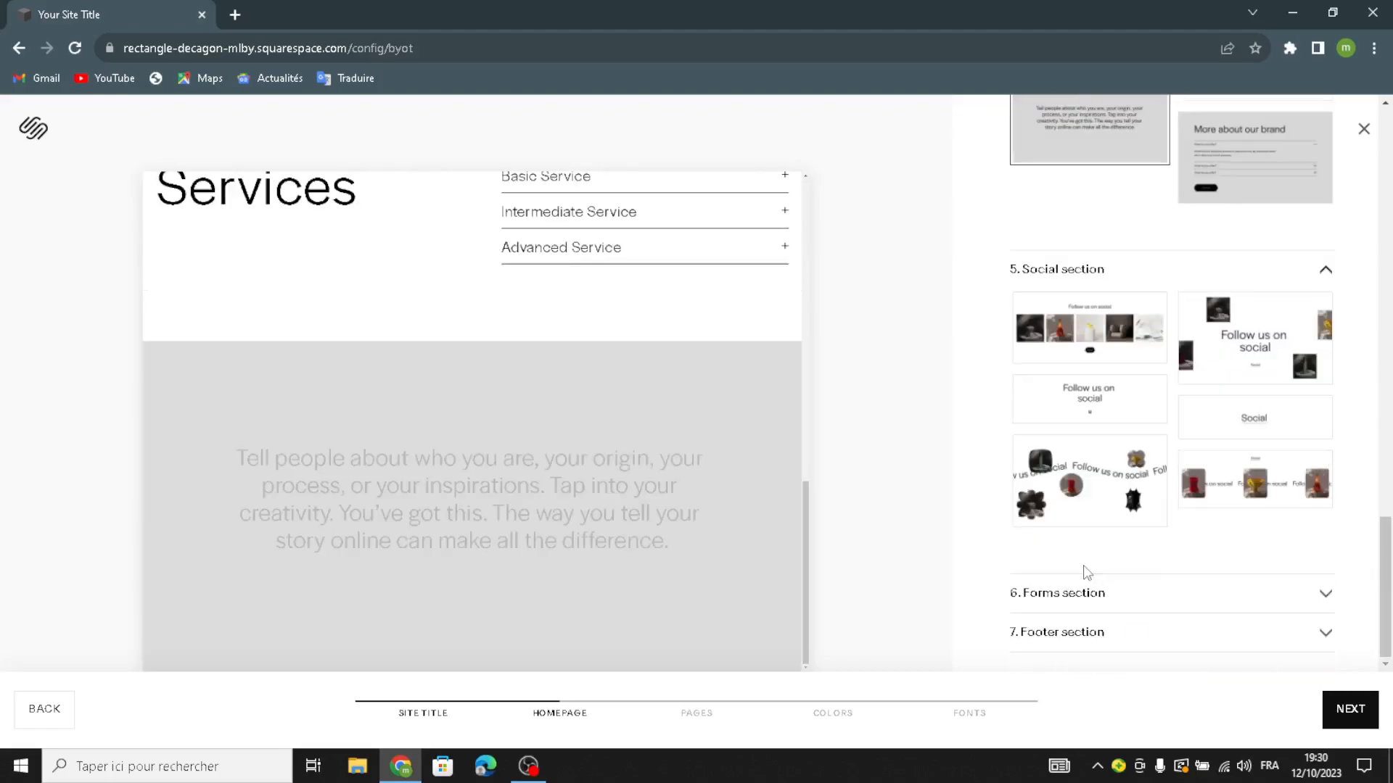
Add the "Follow us on social" layout without photos and the Contact Us form with the green vase photo
click(1080, 408)
scroll(1132, 518, down, 3)
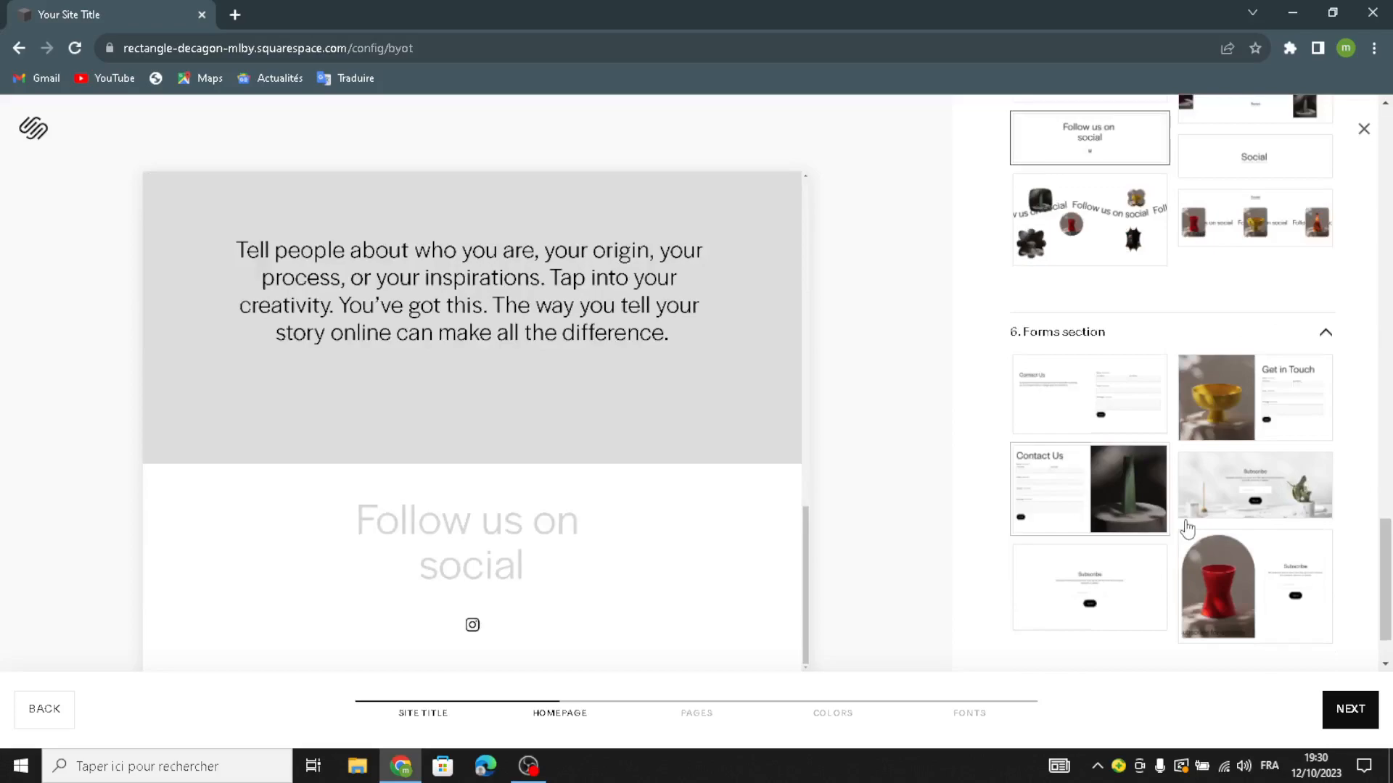
click(1129, 530)
Choose the three-column footer layout without an image and continue to the site's pages
scroll(1131, 551, down, 4)
click(1105, 490)
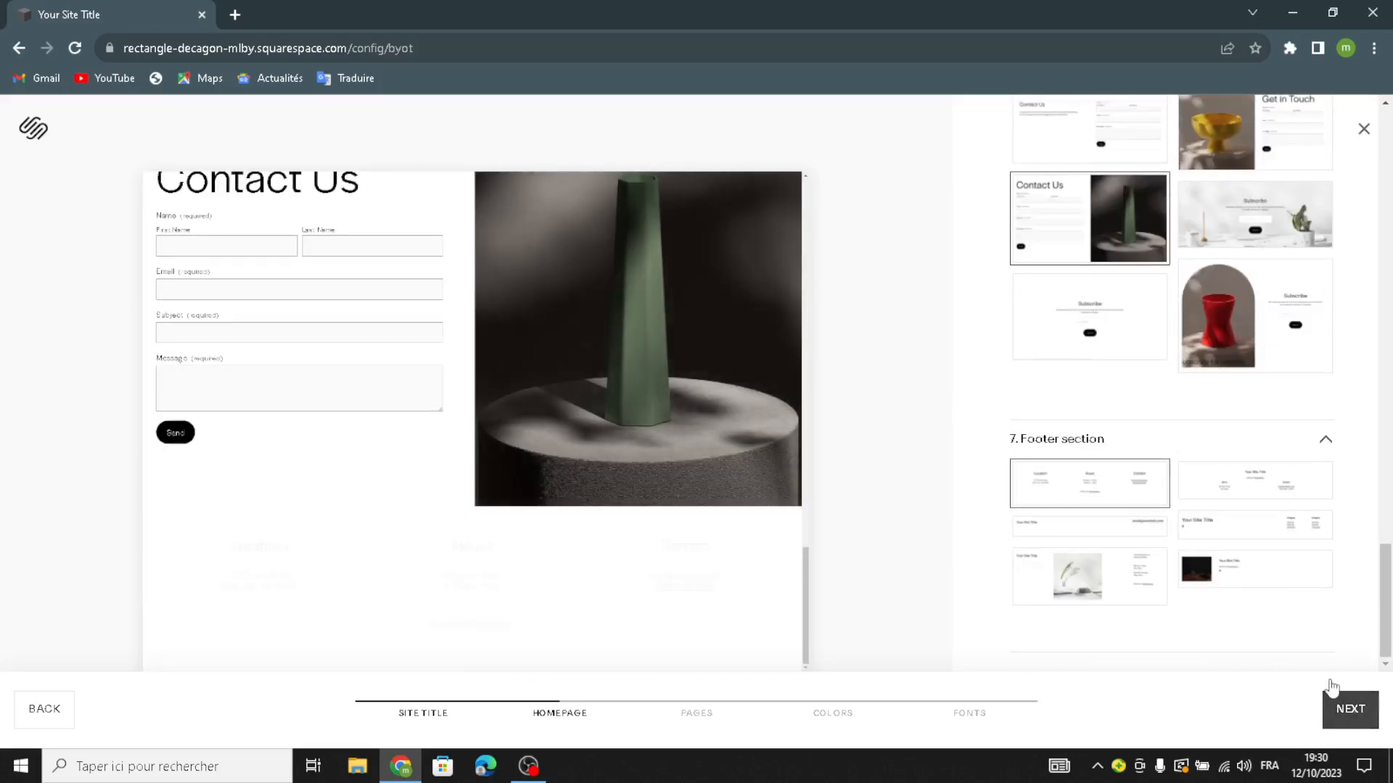
click(1346, 708)
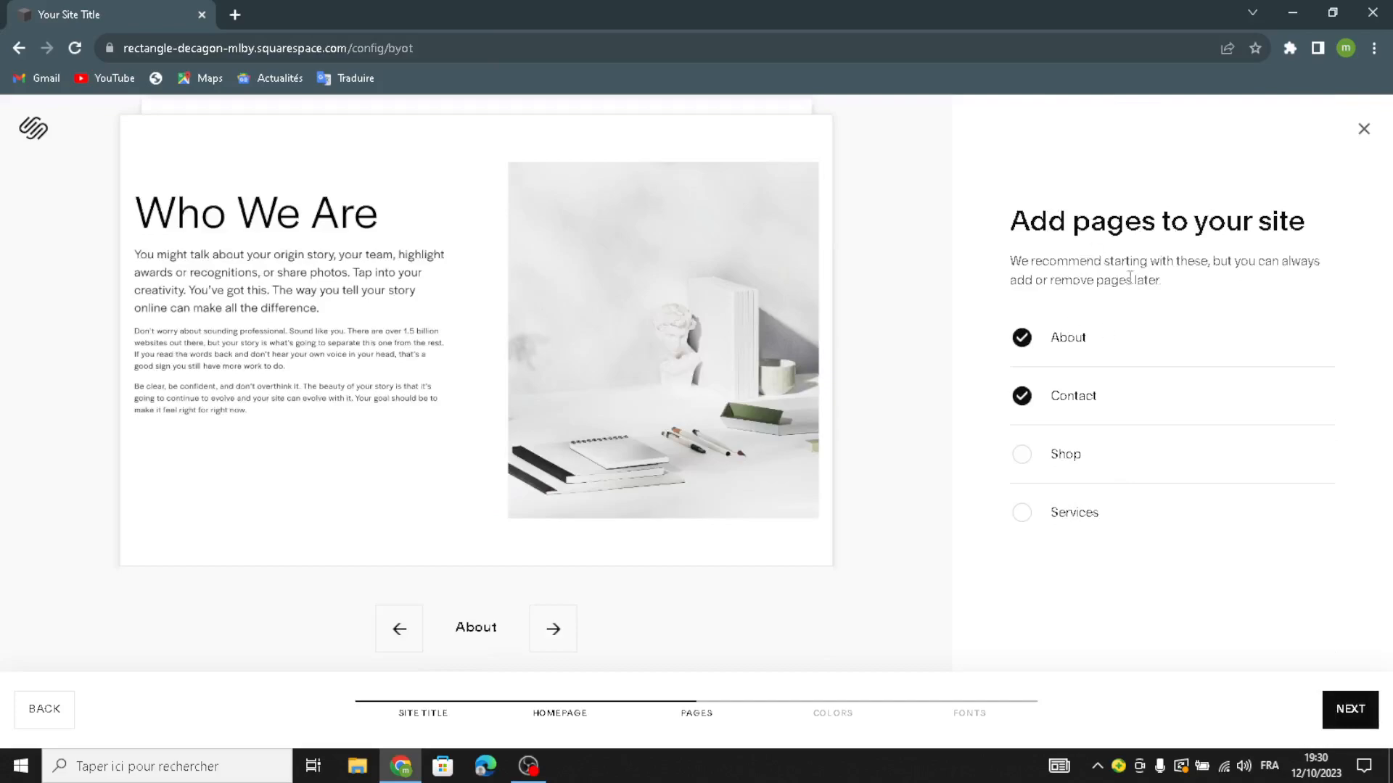
Add the Shop and Services pages to the site and continue to the color choice
click(1021, 454)
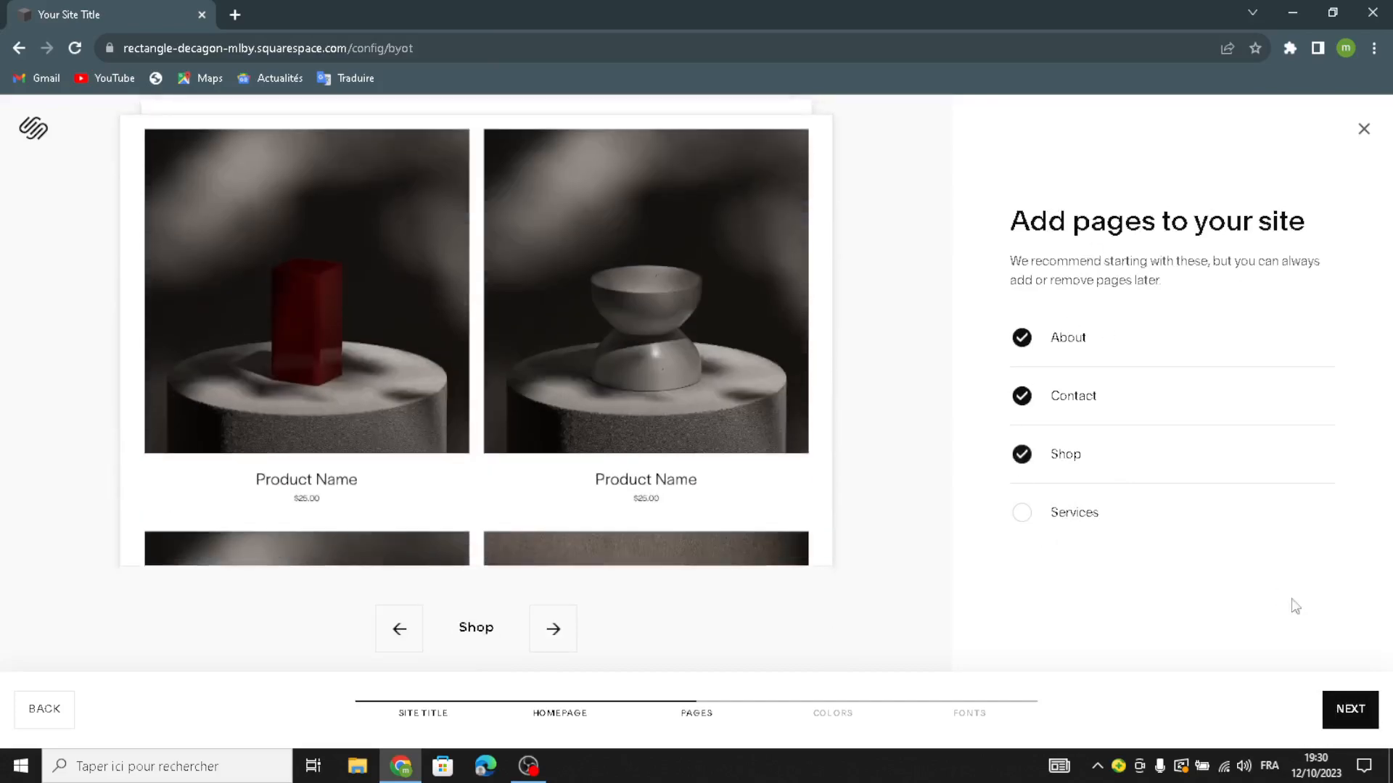
click(1107, 516)
click(1348, 707)
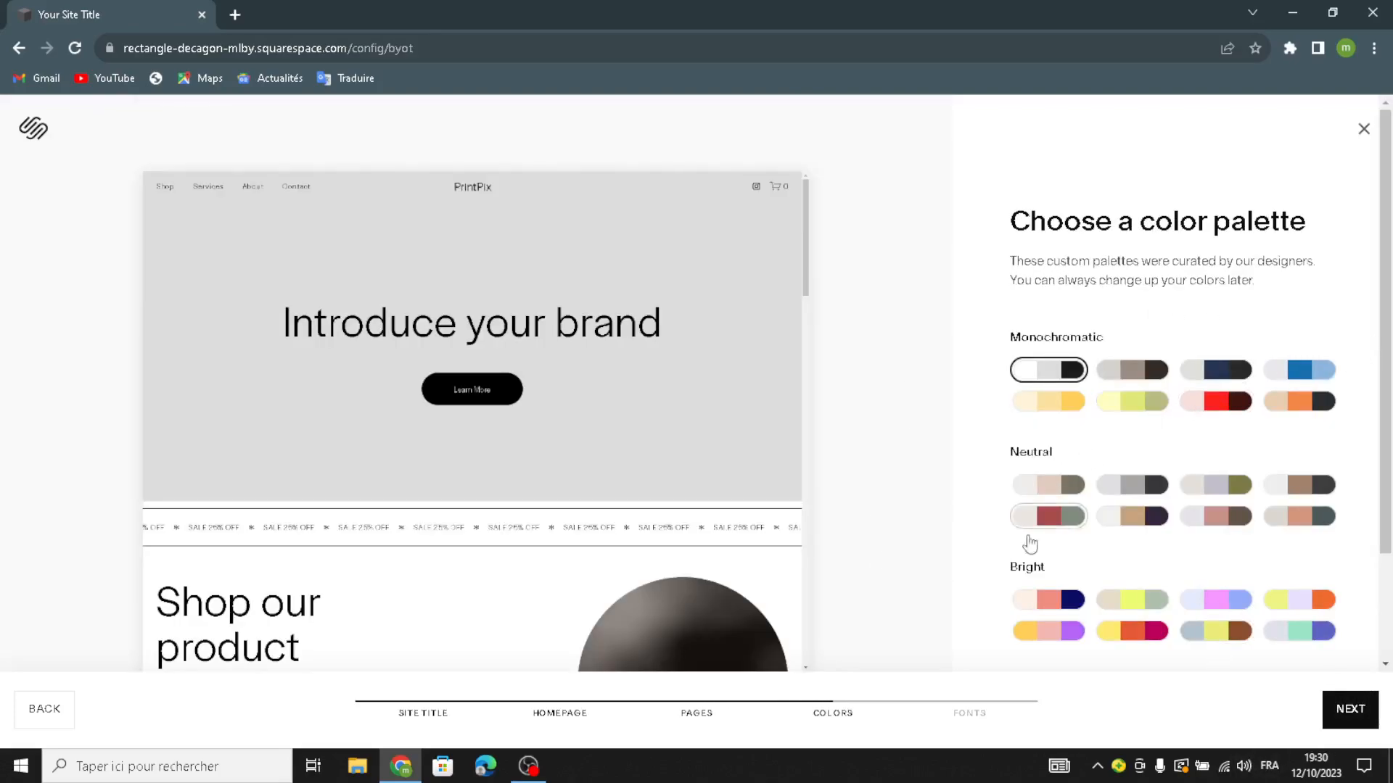
Apply the neutral off-white, tan and dark purple palette and the Omnes Pro font pairing, finishing the setup without AI text
click(1132, 517)
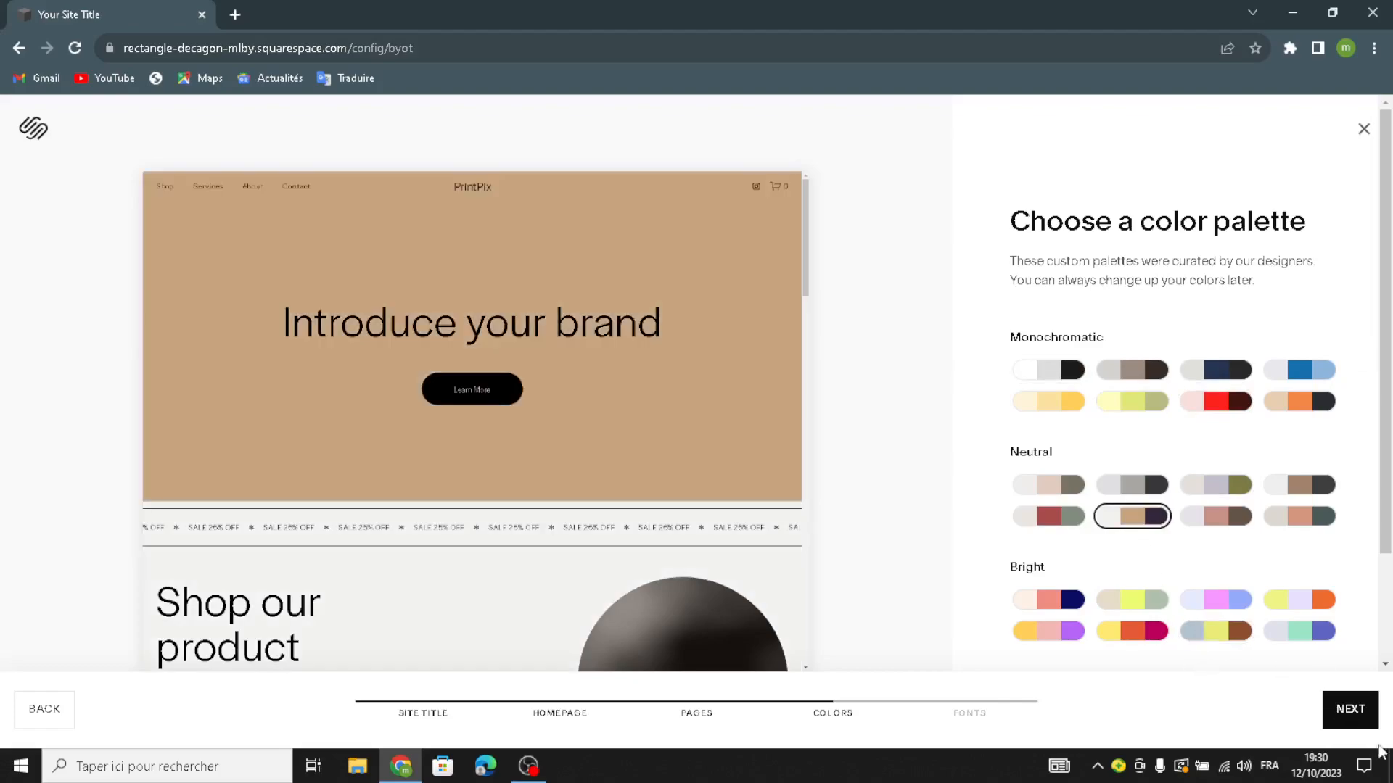
click(1347, 710)
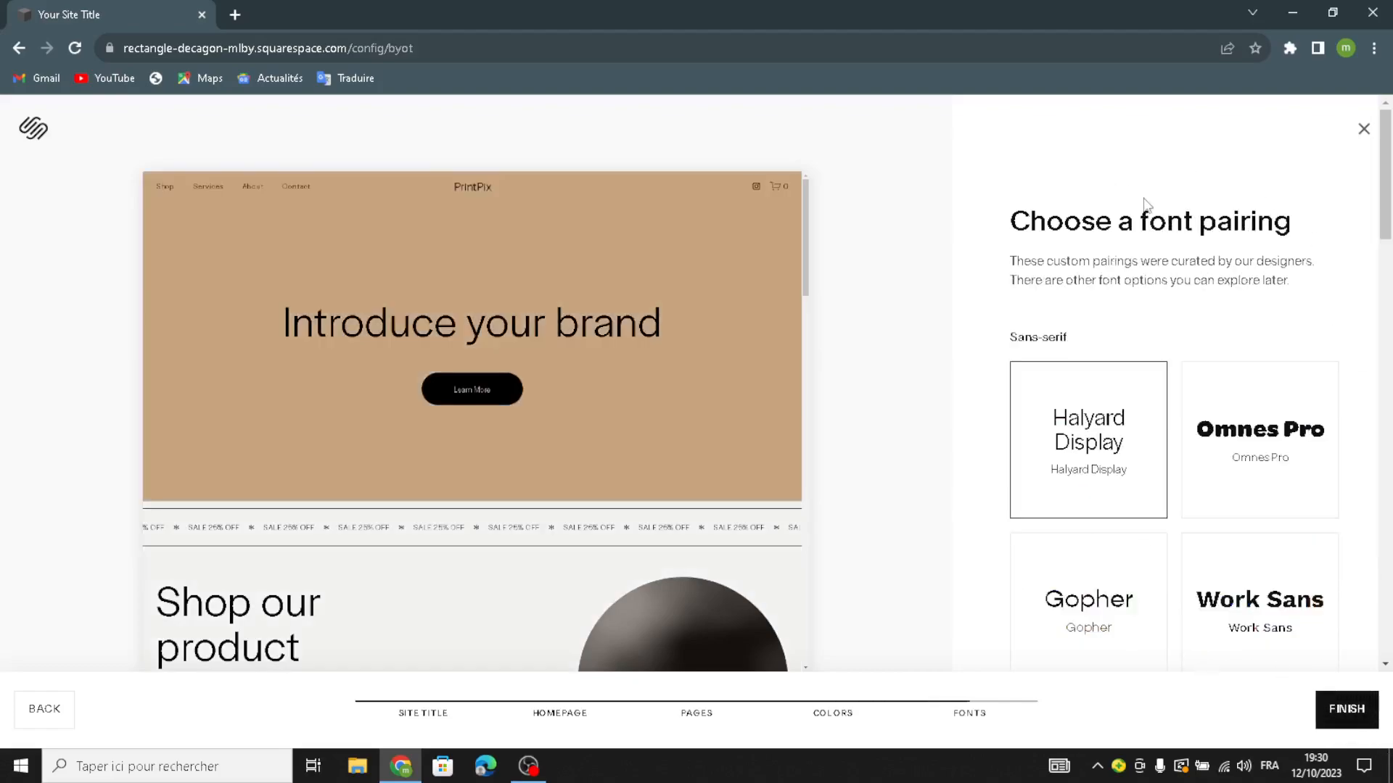
click(1211, 452)
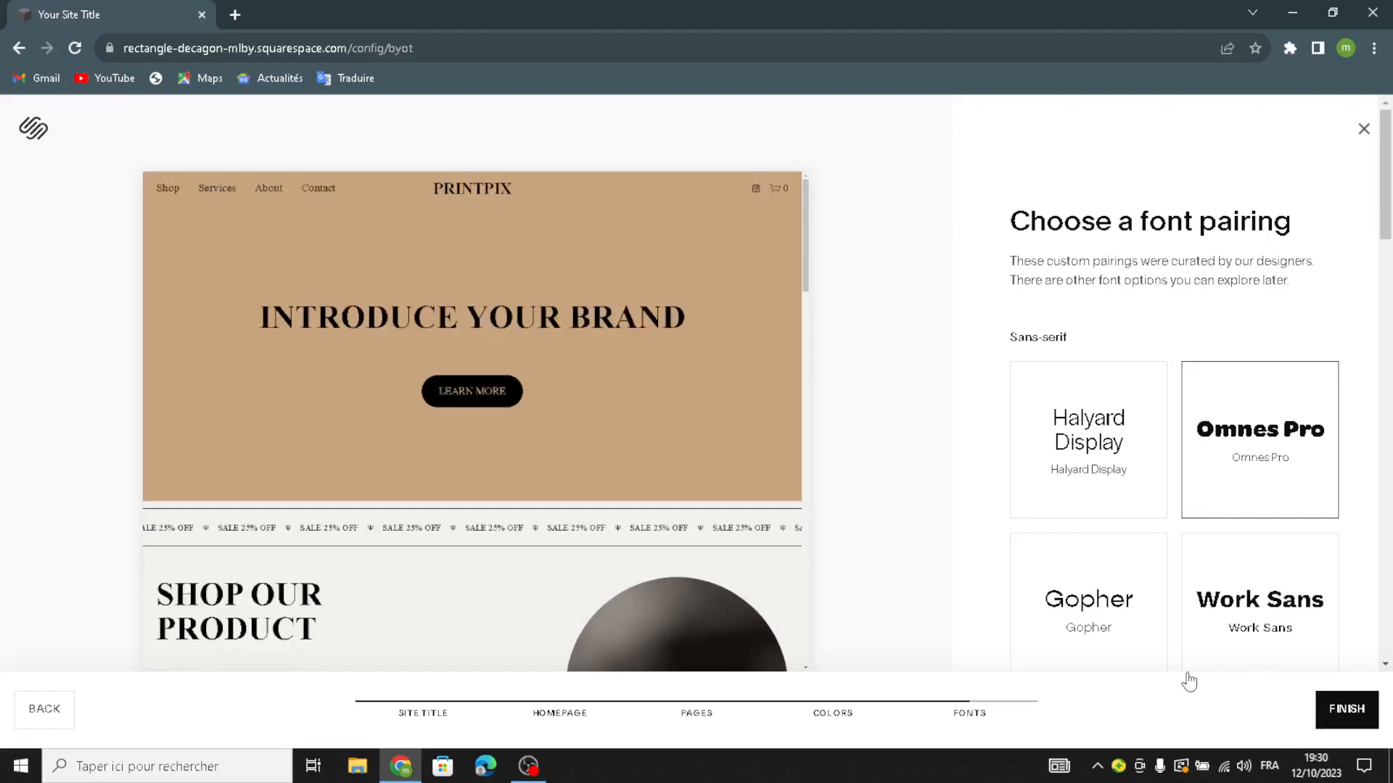
click(1347, 709)
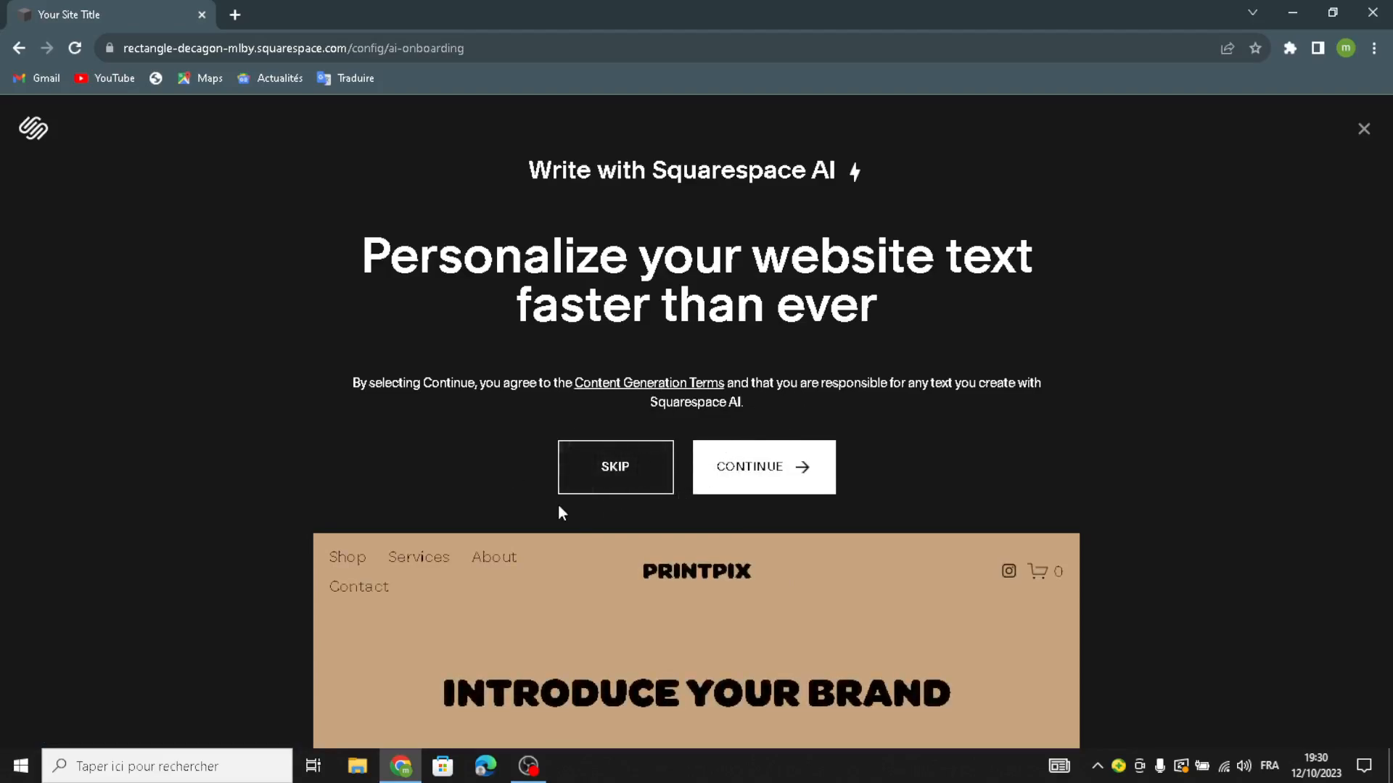
click(613, 475)
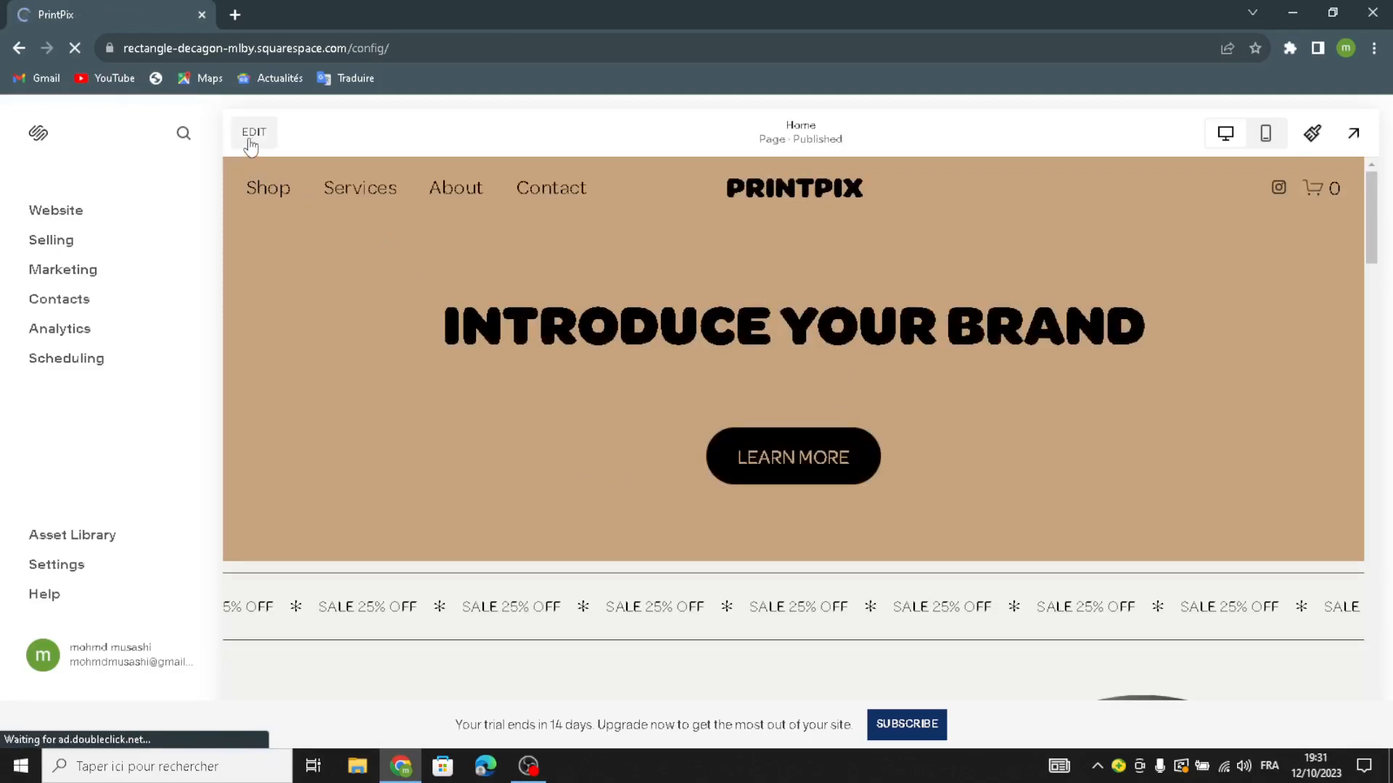
Edit the home page and replace its intro heading with "WELCOME TO OUR SITE FOR PRONTABLE STICKERS AND LABELS"
click(253, 132)
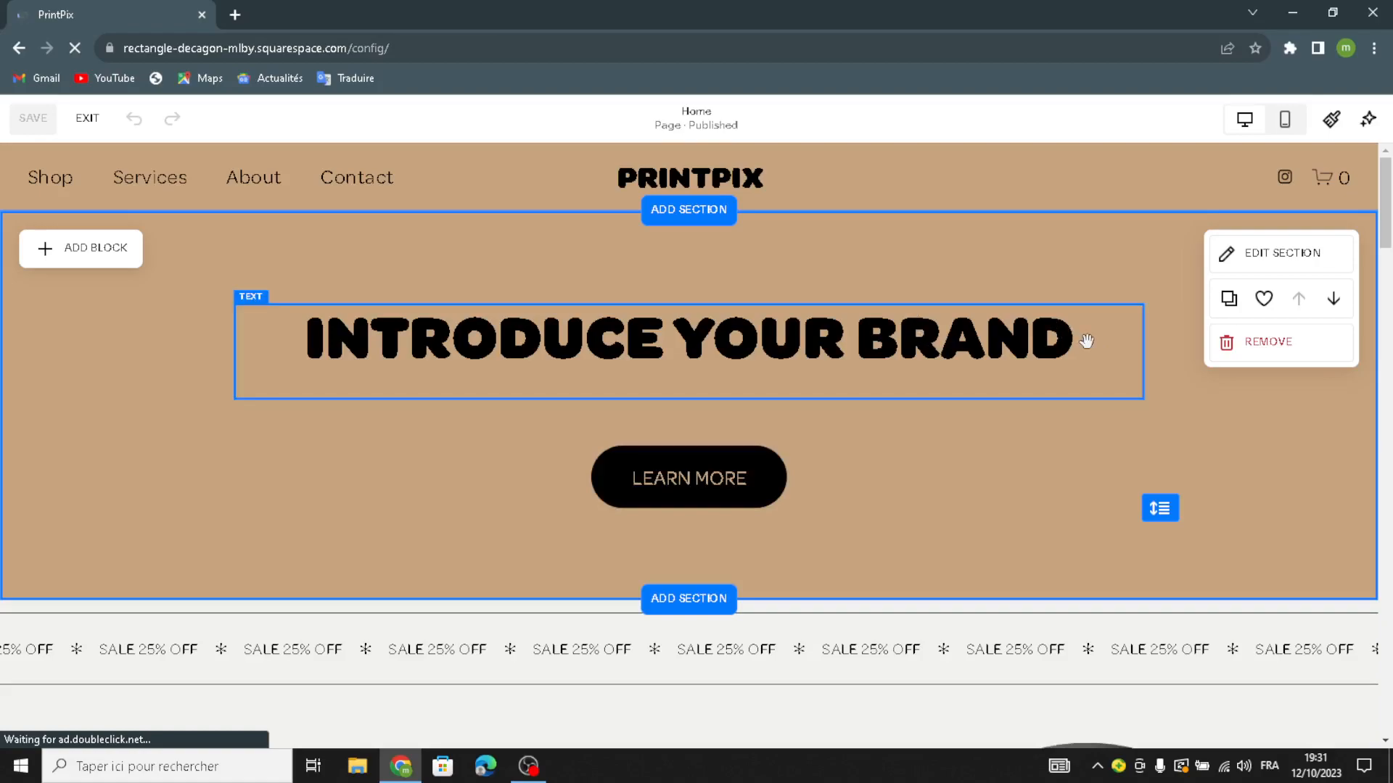
click(1077, 338)
drag(1073, 338, 304, 314)
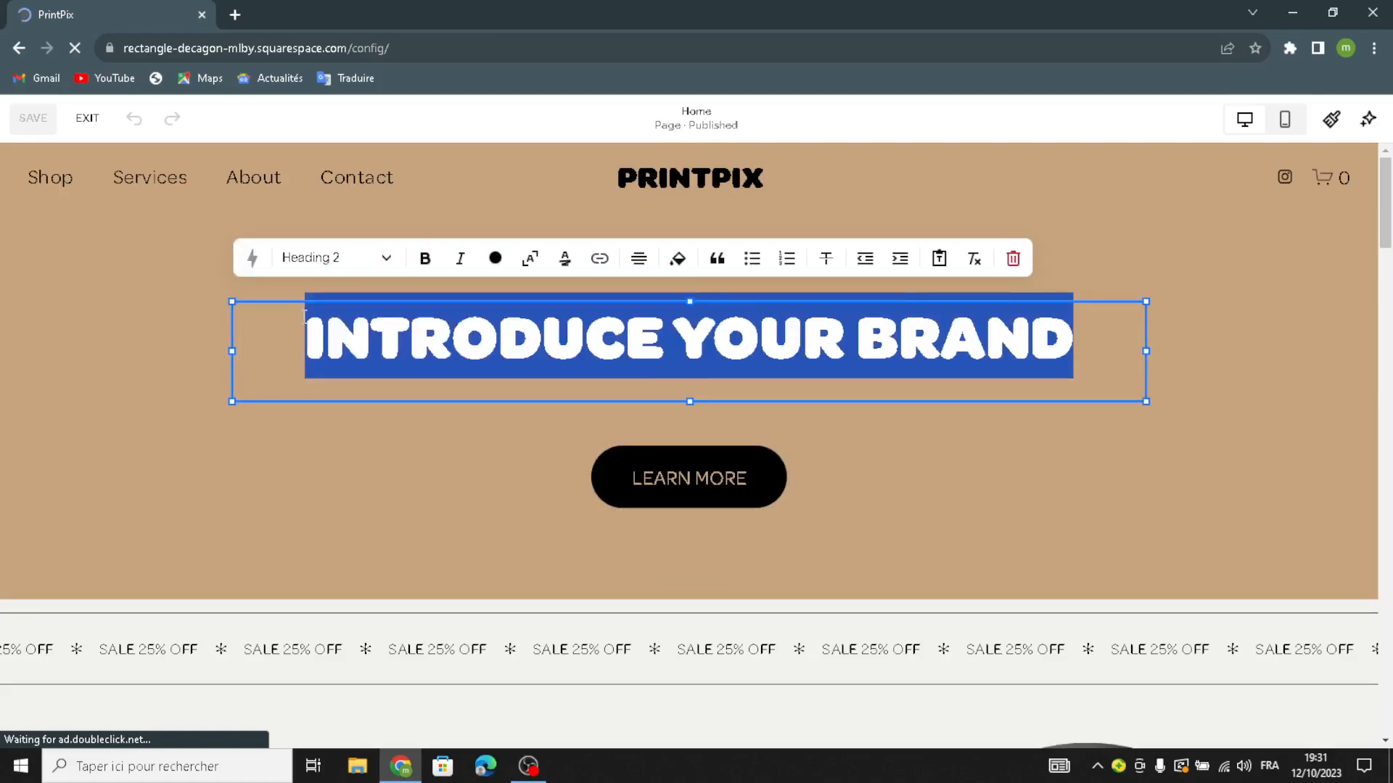
text(WELC)
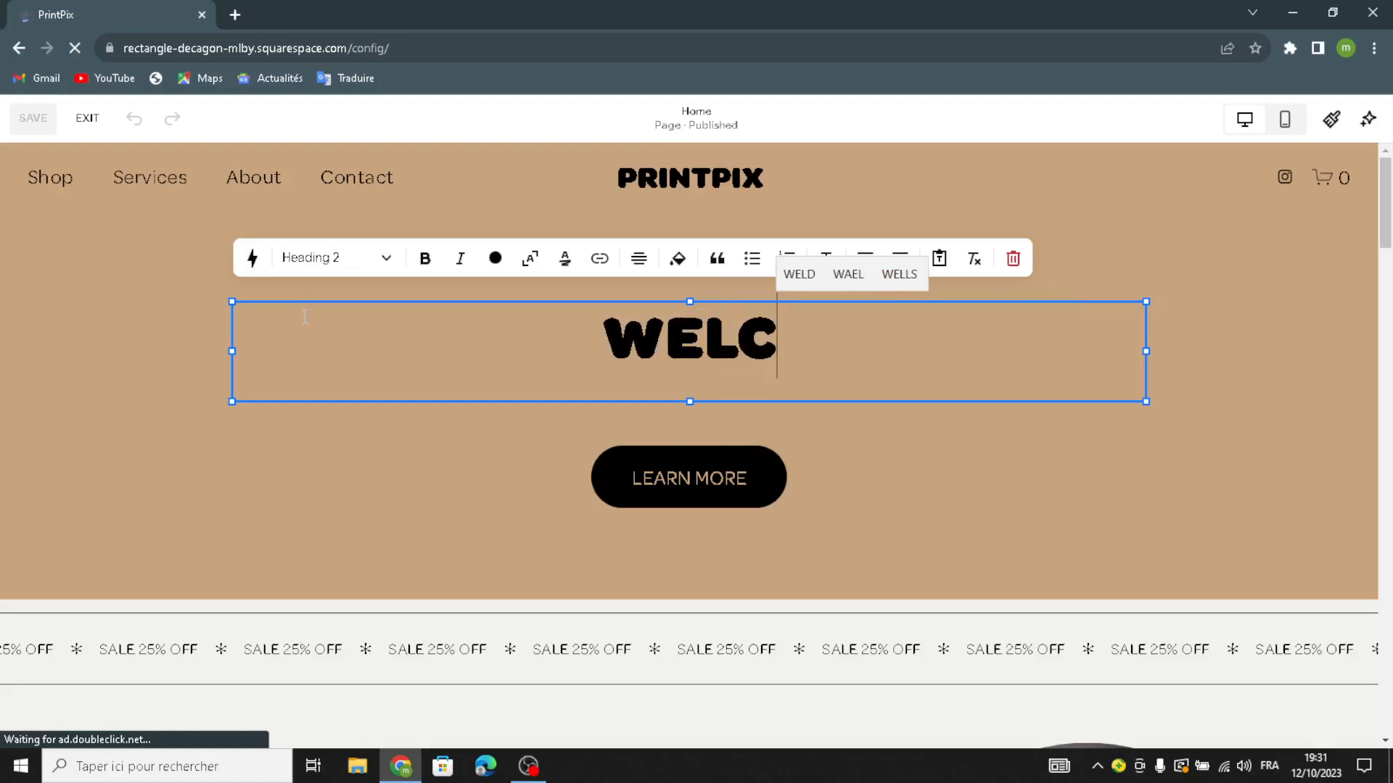
text(OME TO )
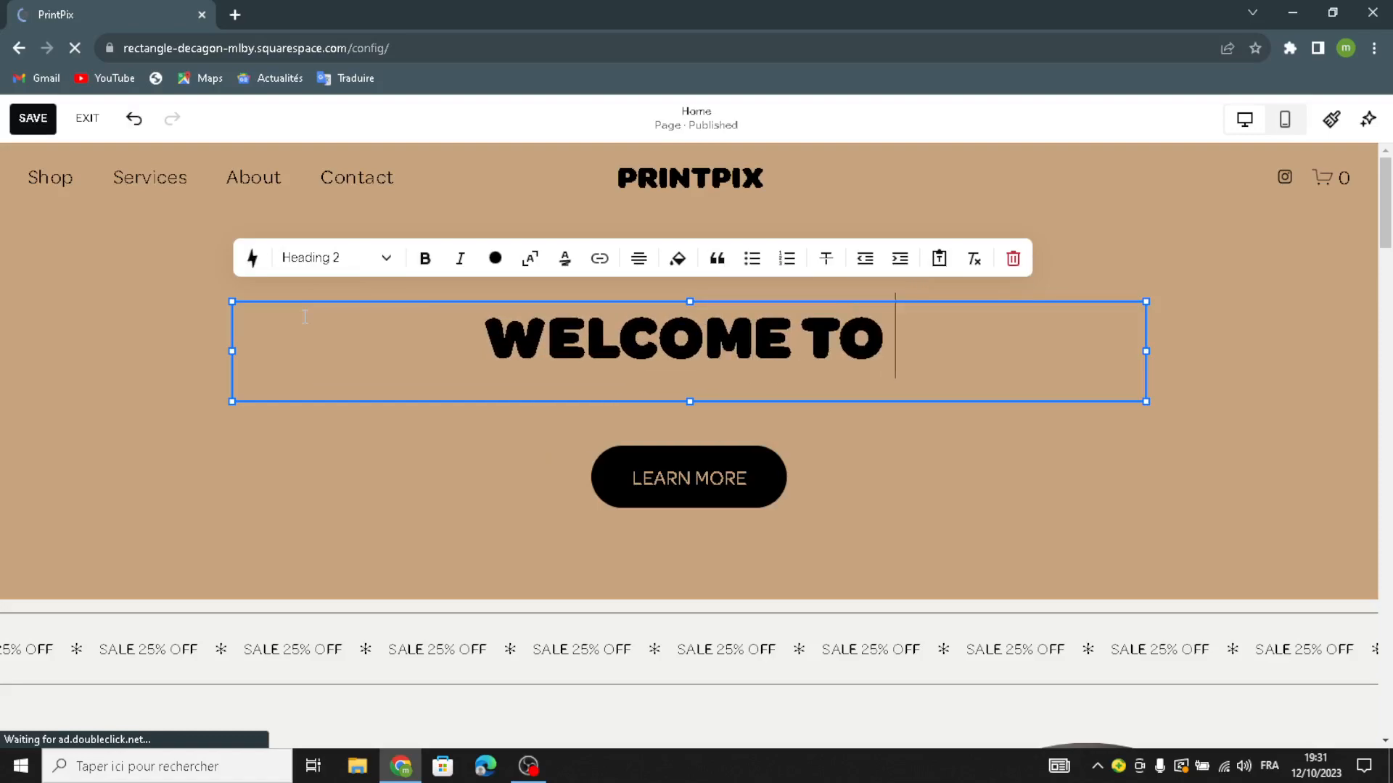
text(OUR SIT E)
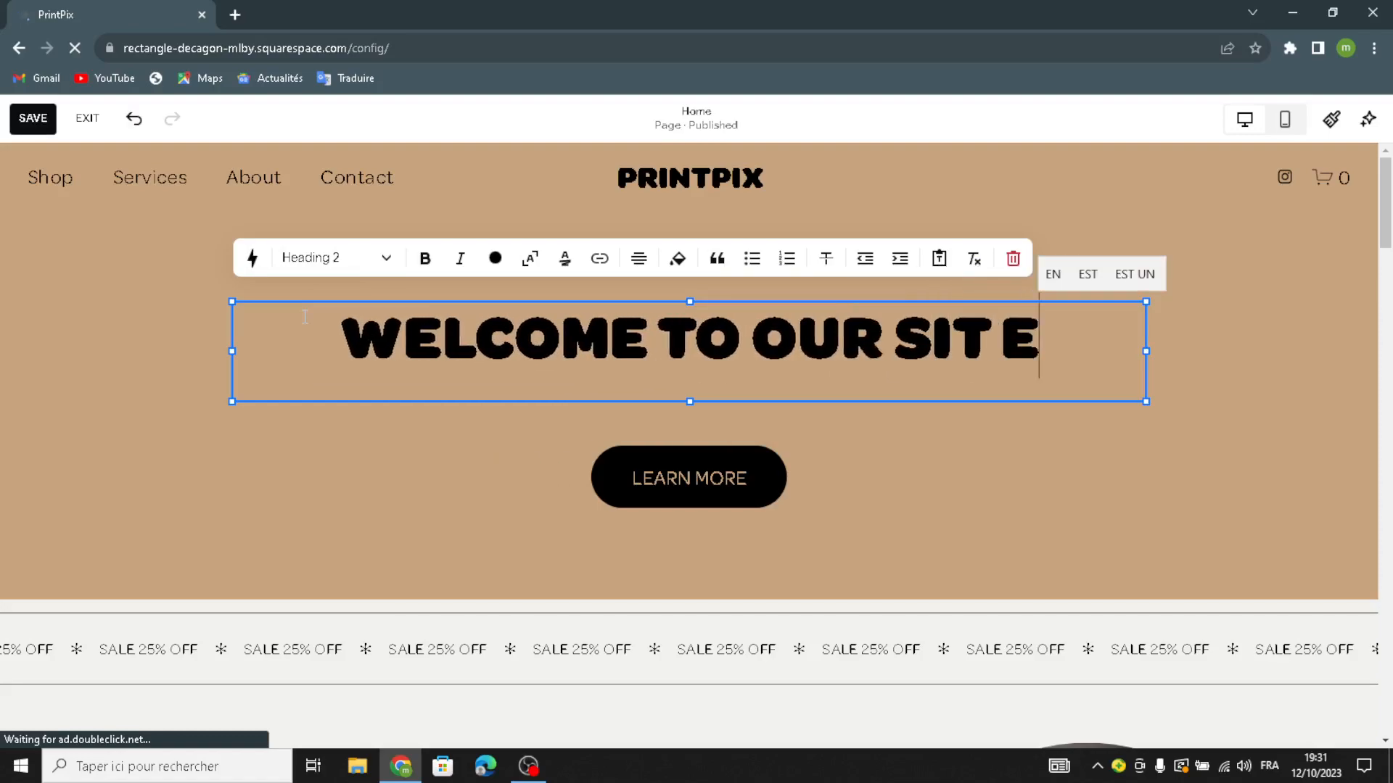
text(FOR)
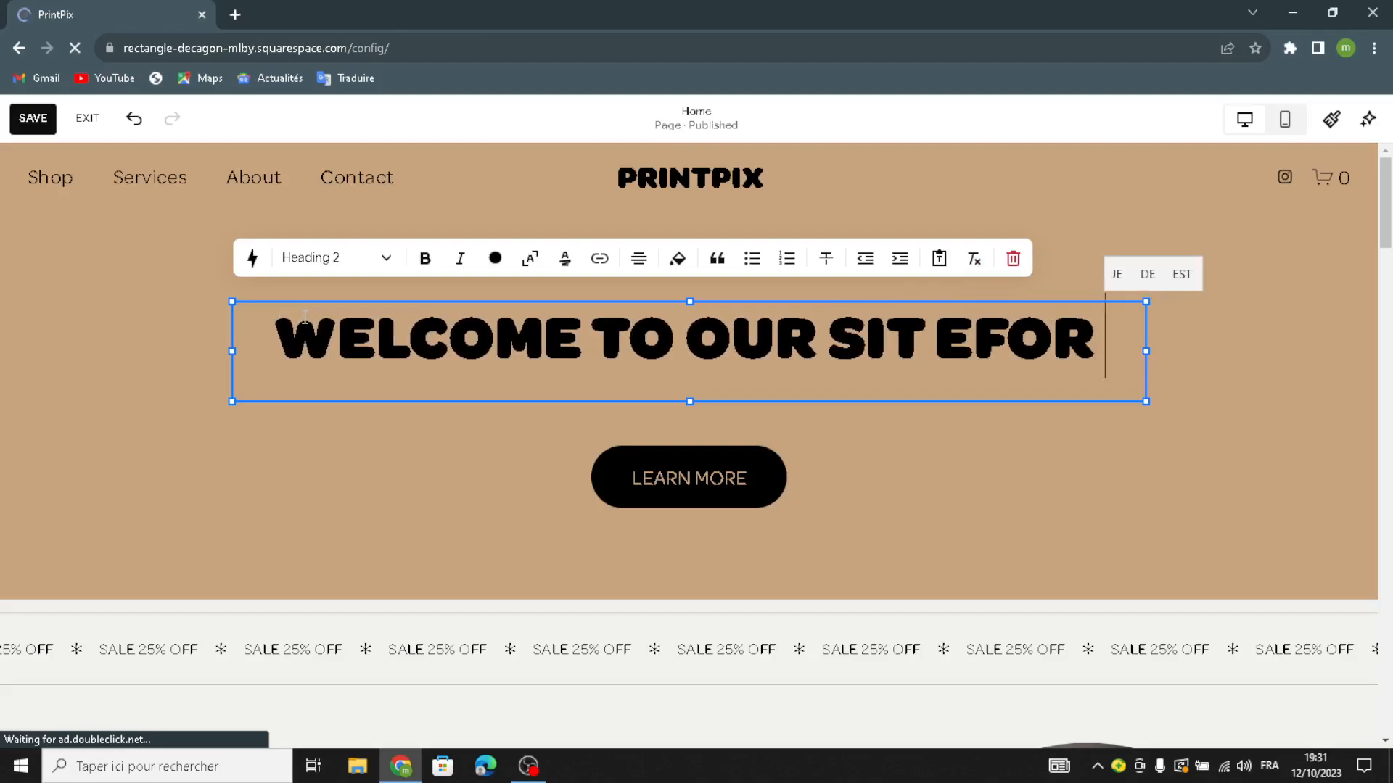
key(BackSpace)
key(BackSpace)
key(BackSpace)
key(BackSpace)
key(BackSpace)
text(E FOR )
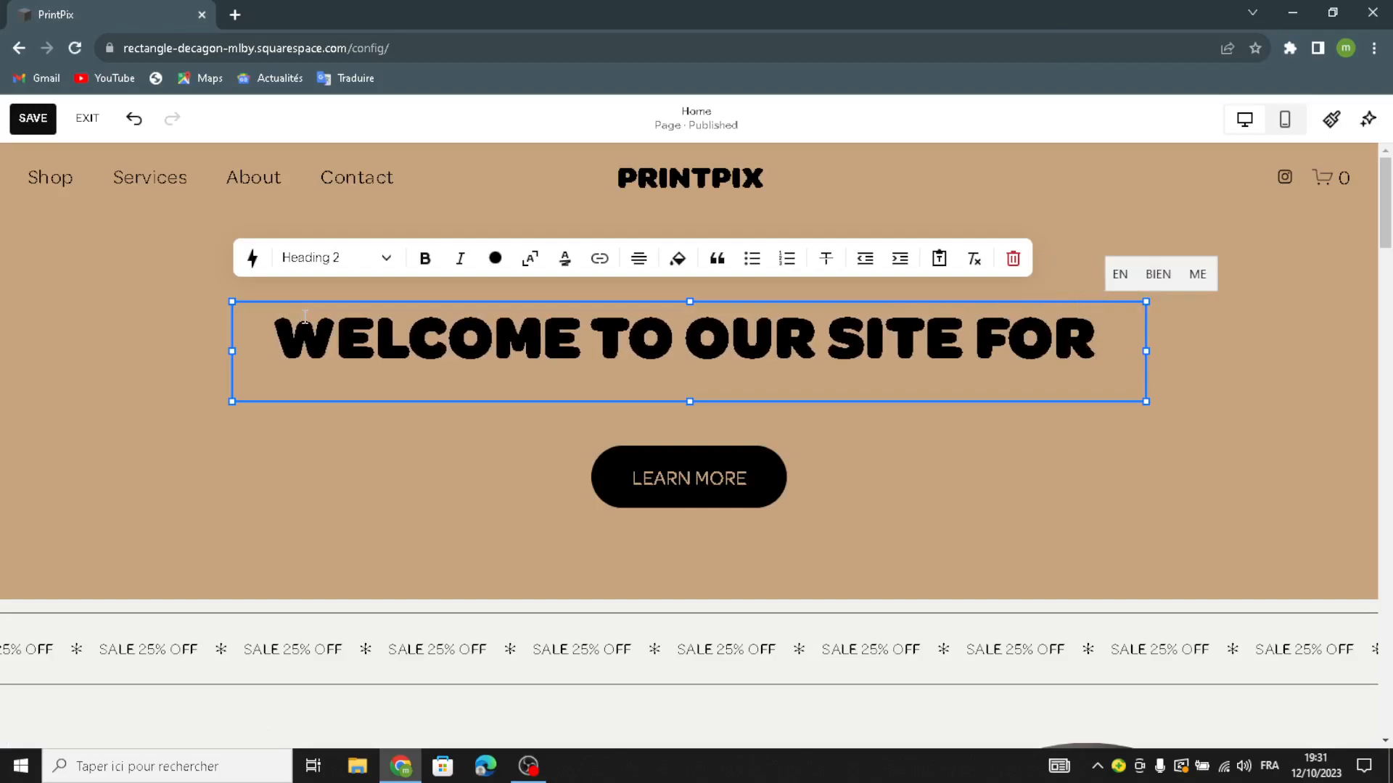
text(PRONTAB)
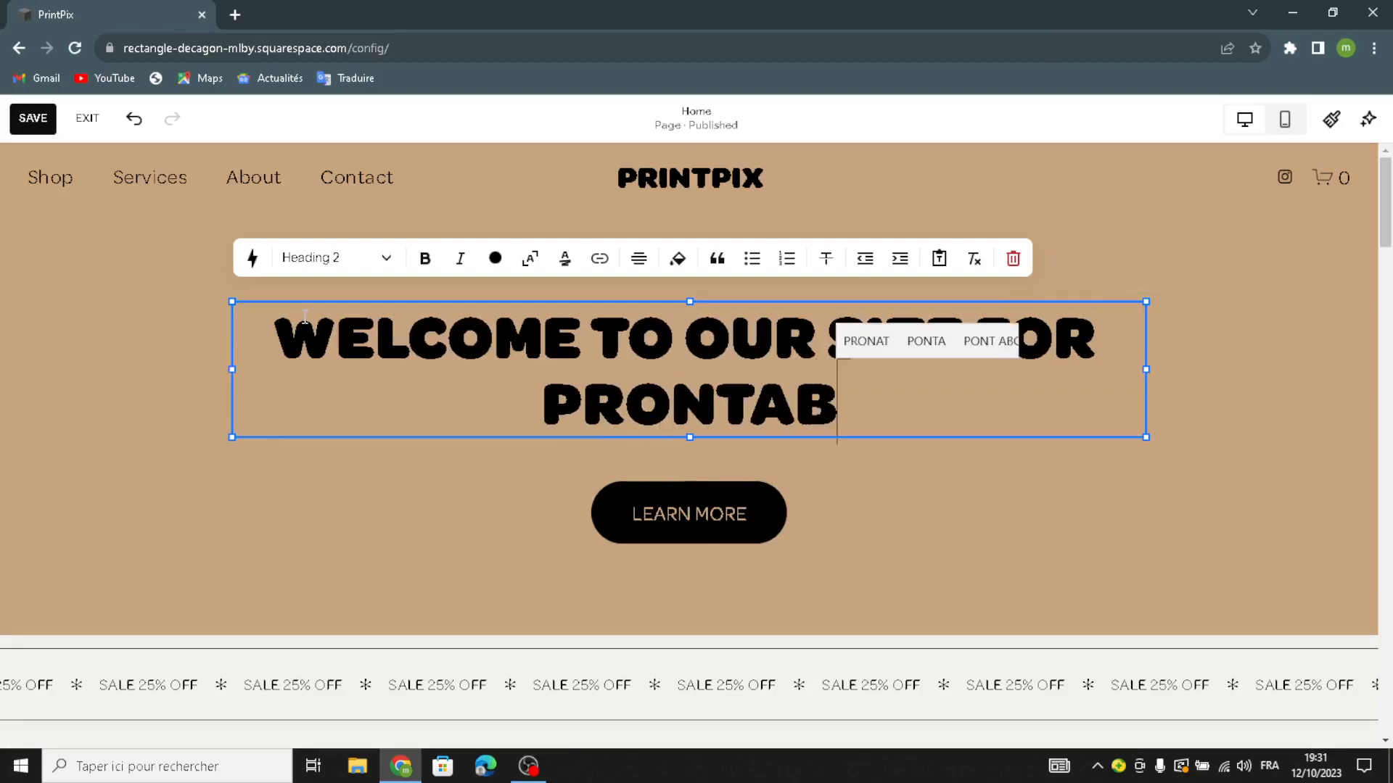
text(LE STIC)
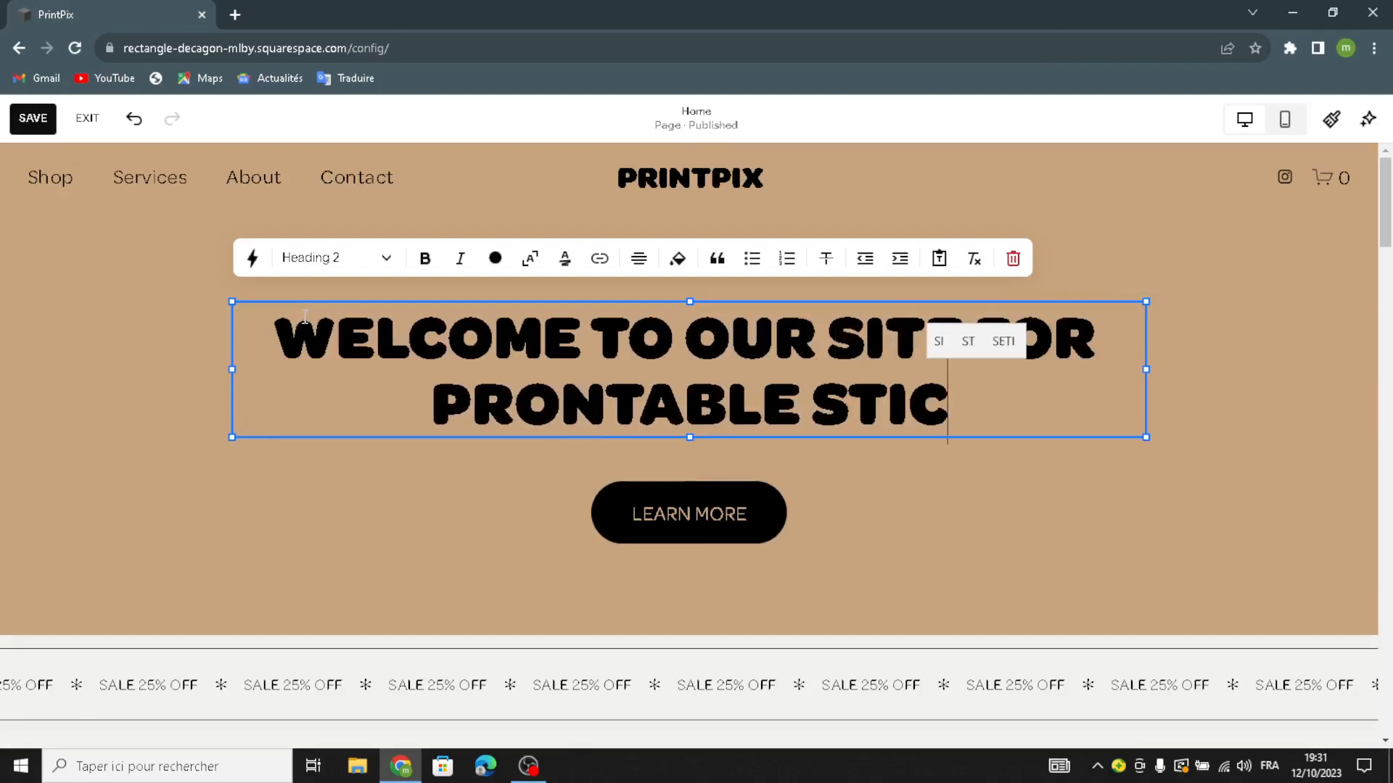
text(KERS AND LABE)
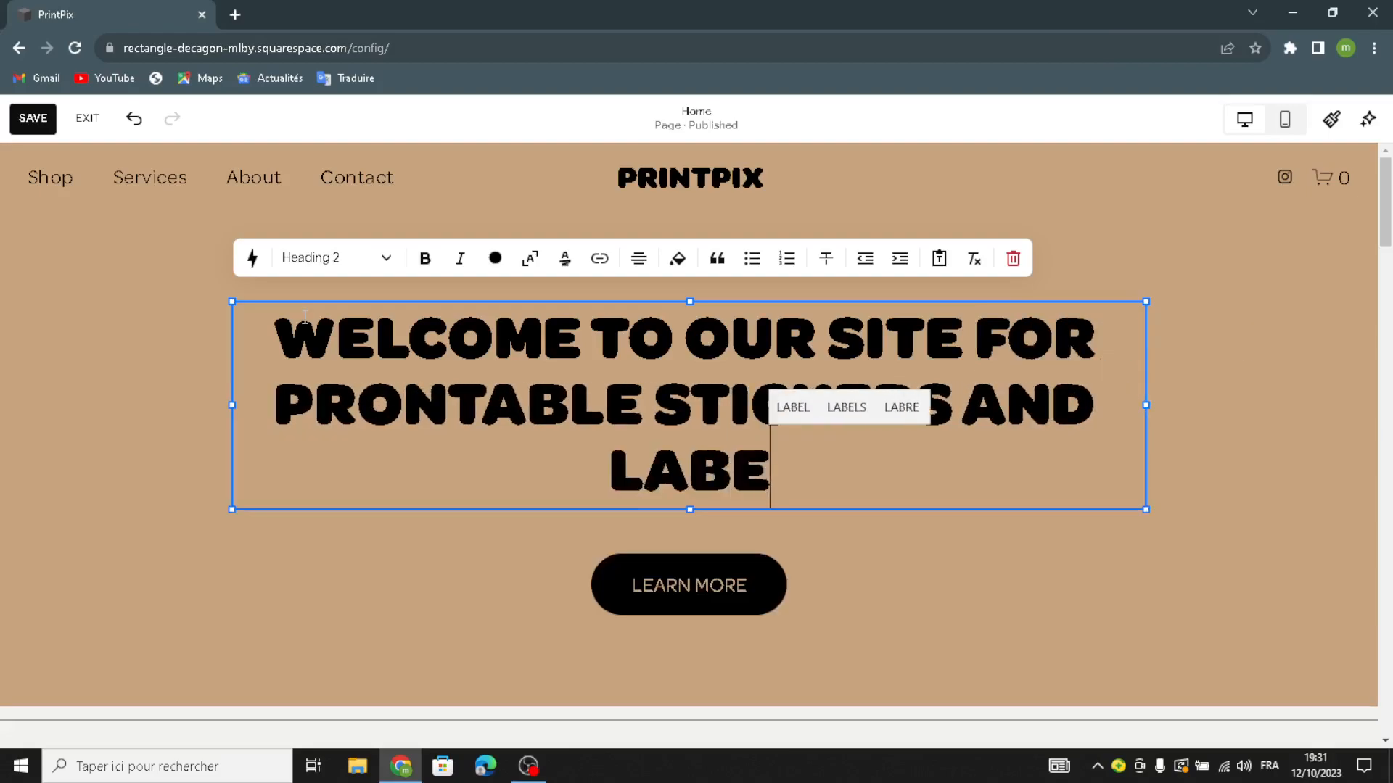
text(LS)
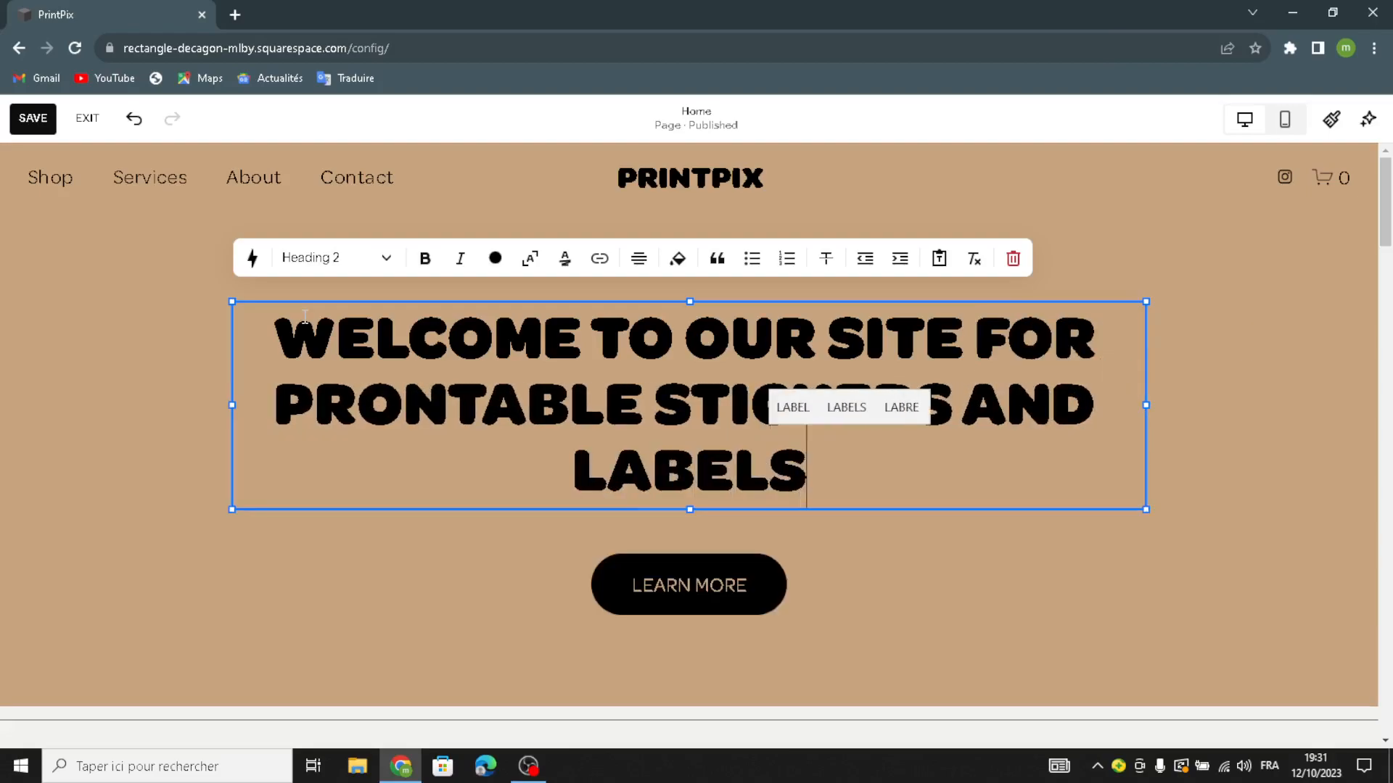
Change the text of the intro section's Learn More button to "get started"
click(421, 533)
click(629, 571)
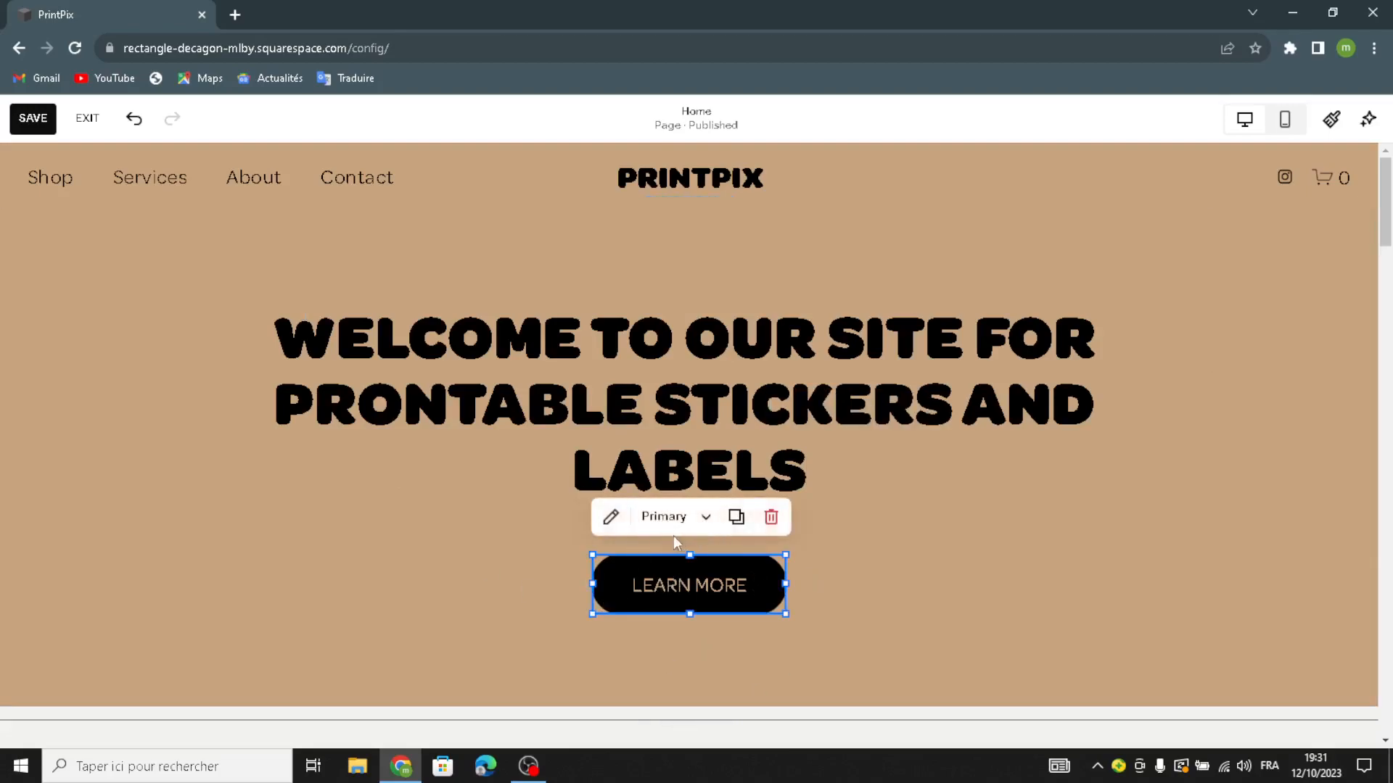
click(613, 520)
drag(915, 425, 789, 428)
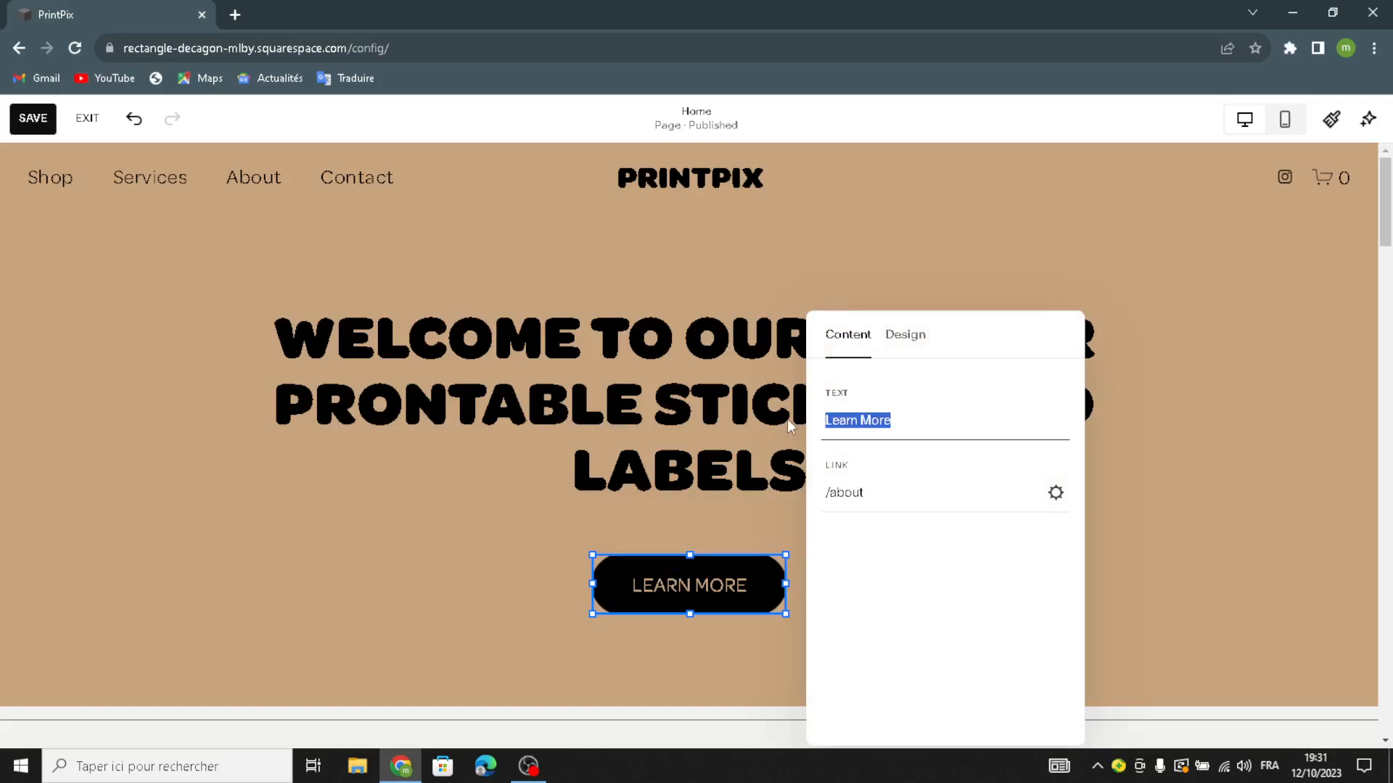
text(get started)
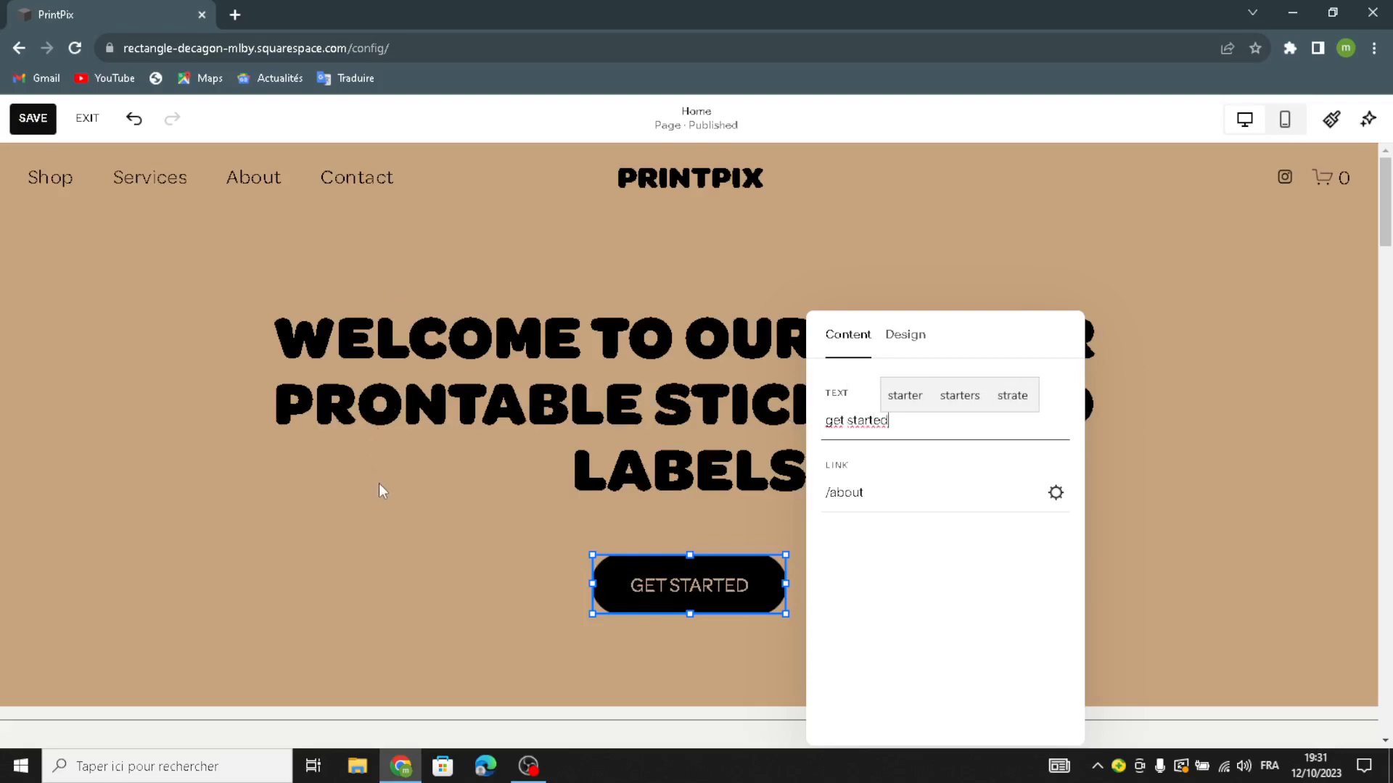
click(368, 485)
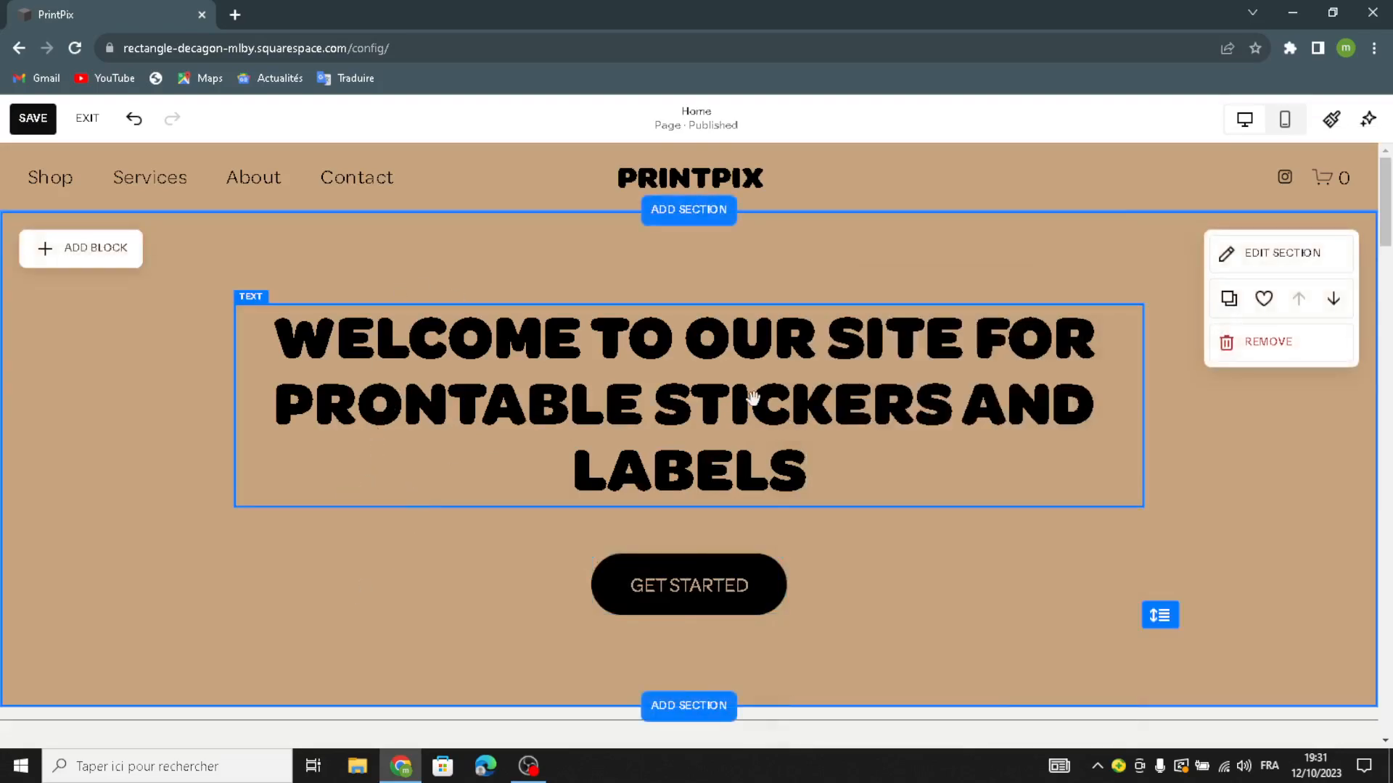
Correct the misspelled word in the intro heading to "PRINTABLE"
click(505, 408)
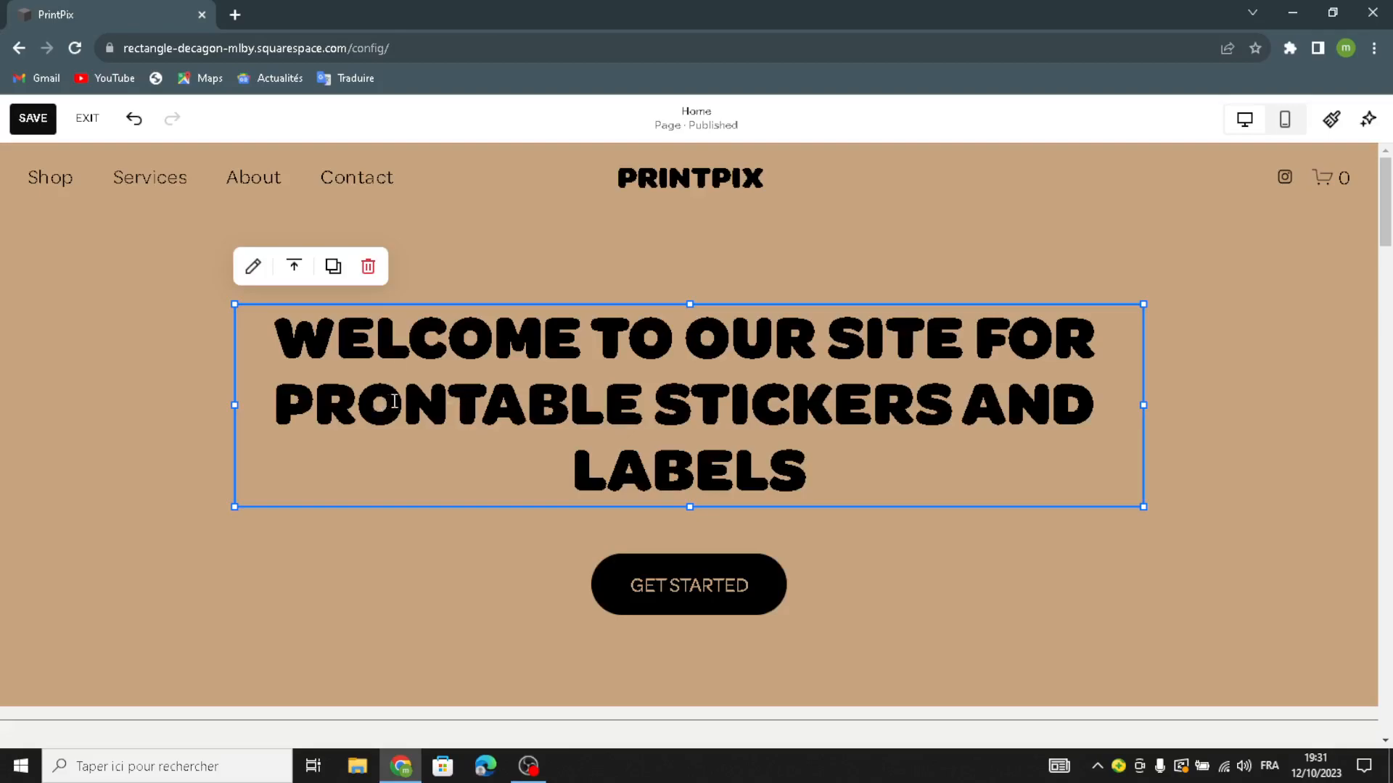
drag(394, 402, 375, 406)
text(I)
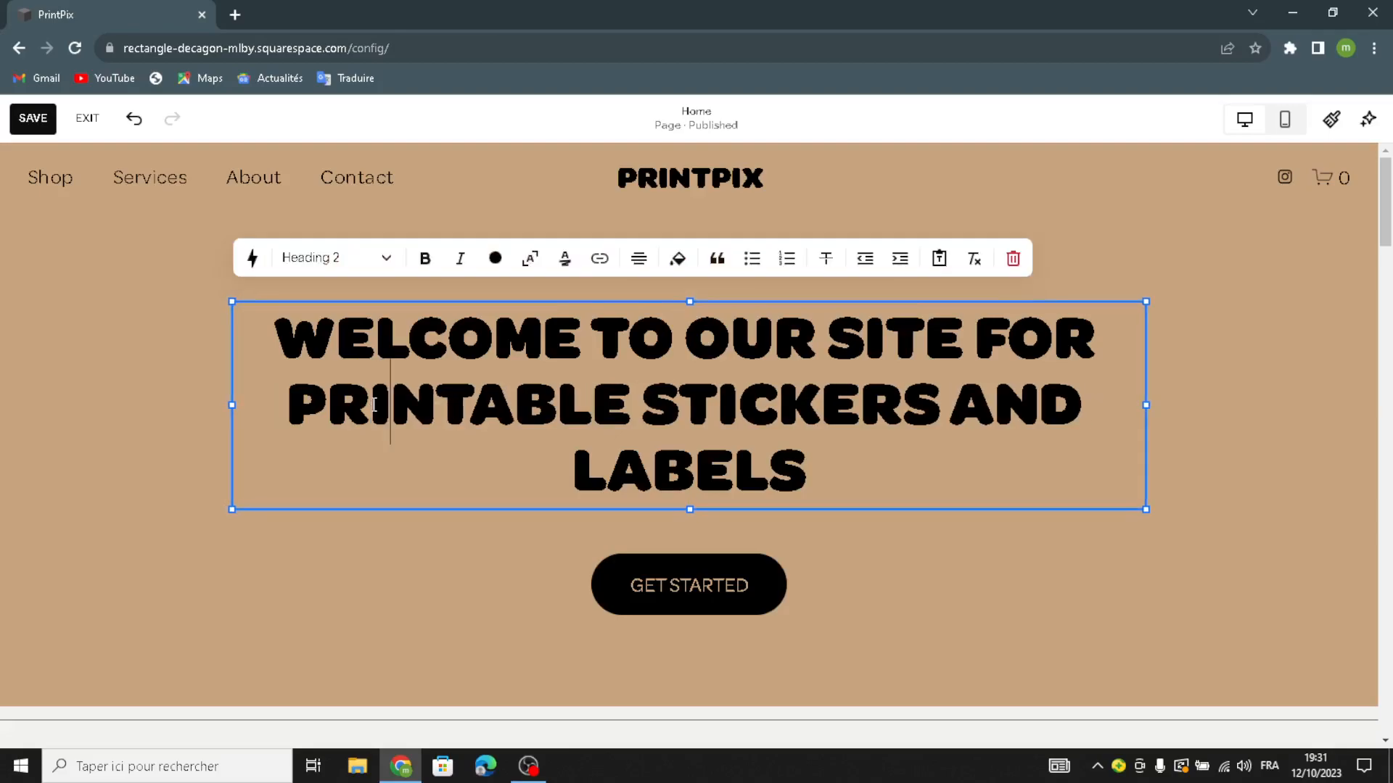
click(159, 426)
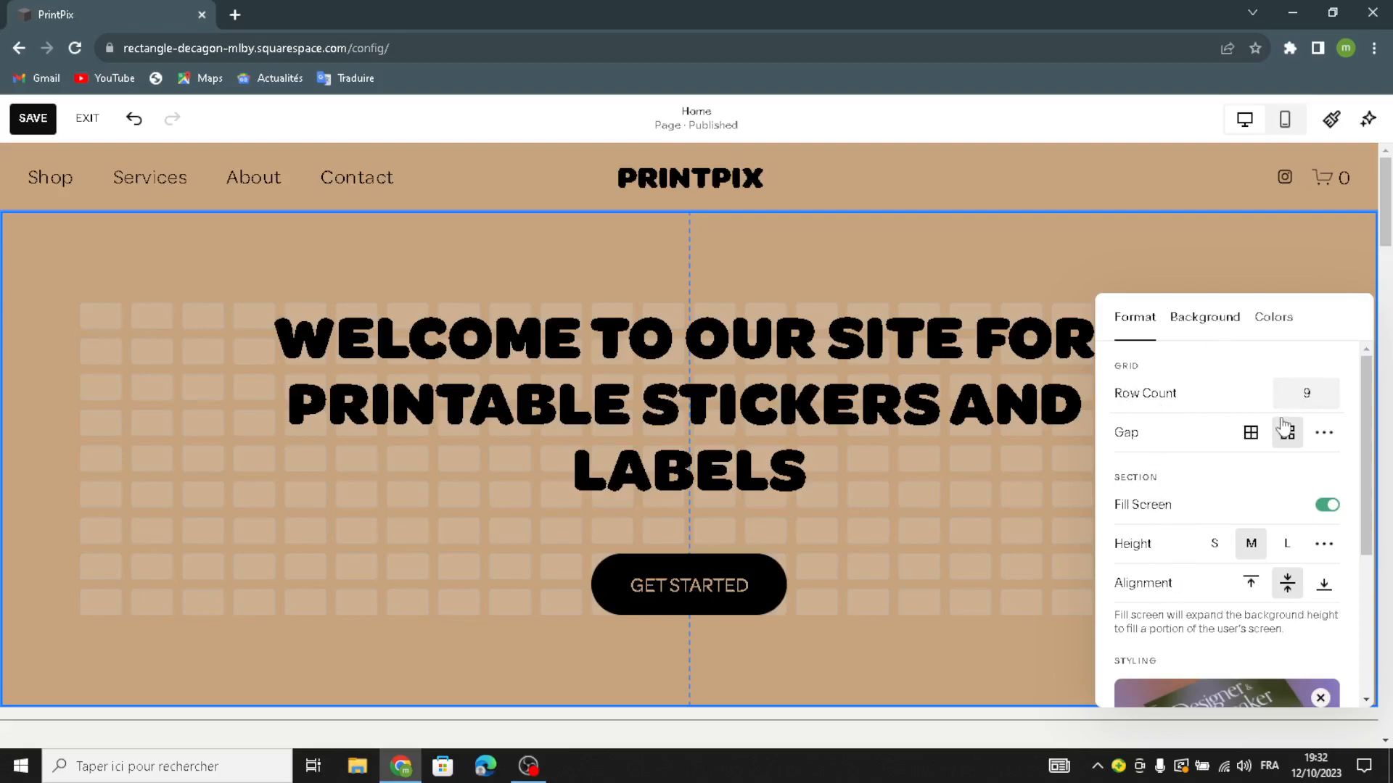
Switch the intro section's background from art to an image and remove the default mountain landscape photo
click(1205, 317)
scroll(1251, 500, down, 4)
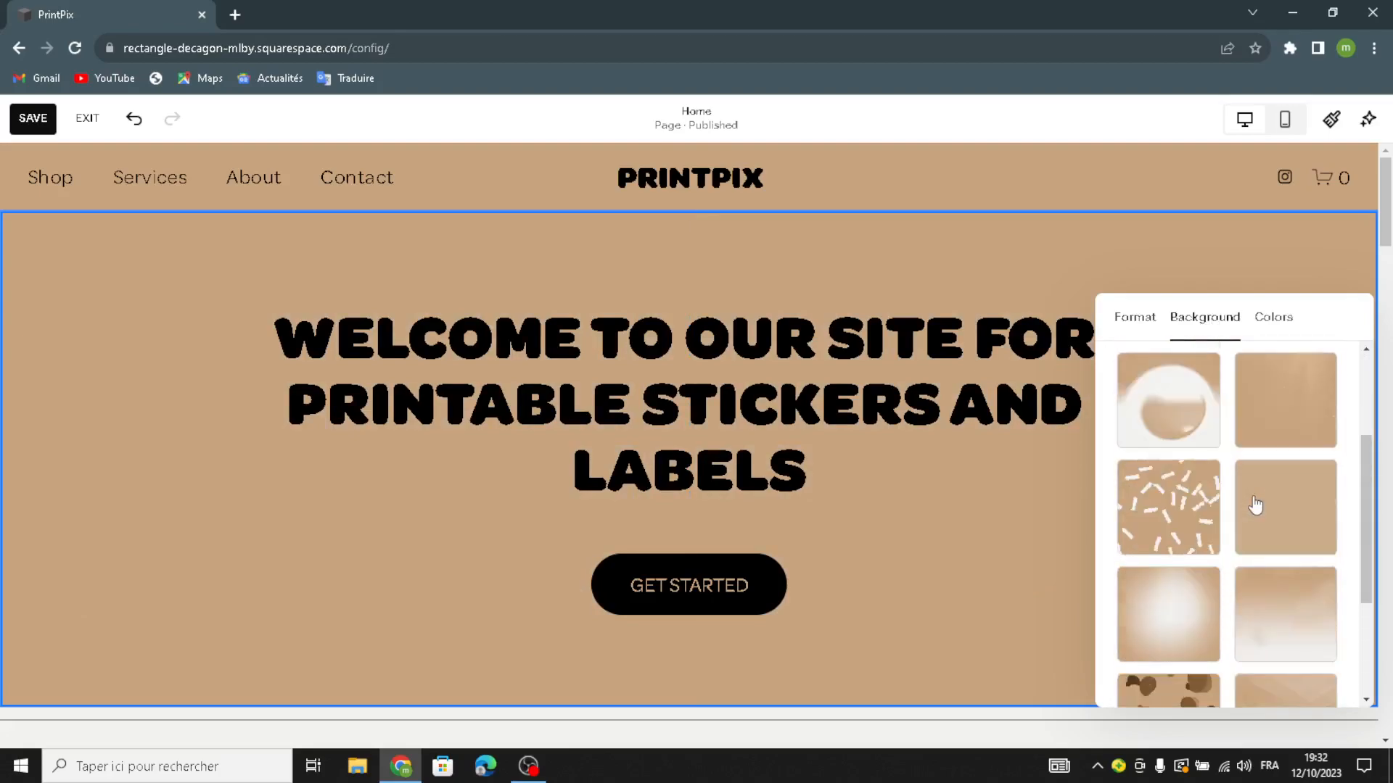
scroll(1255, 506, down, 2)
scroll(1279, 494, up, 5)
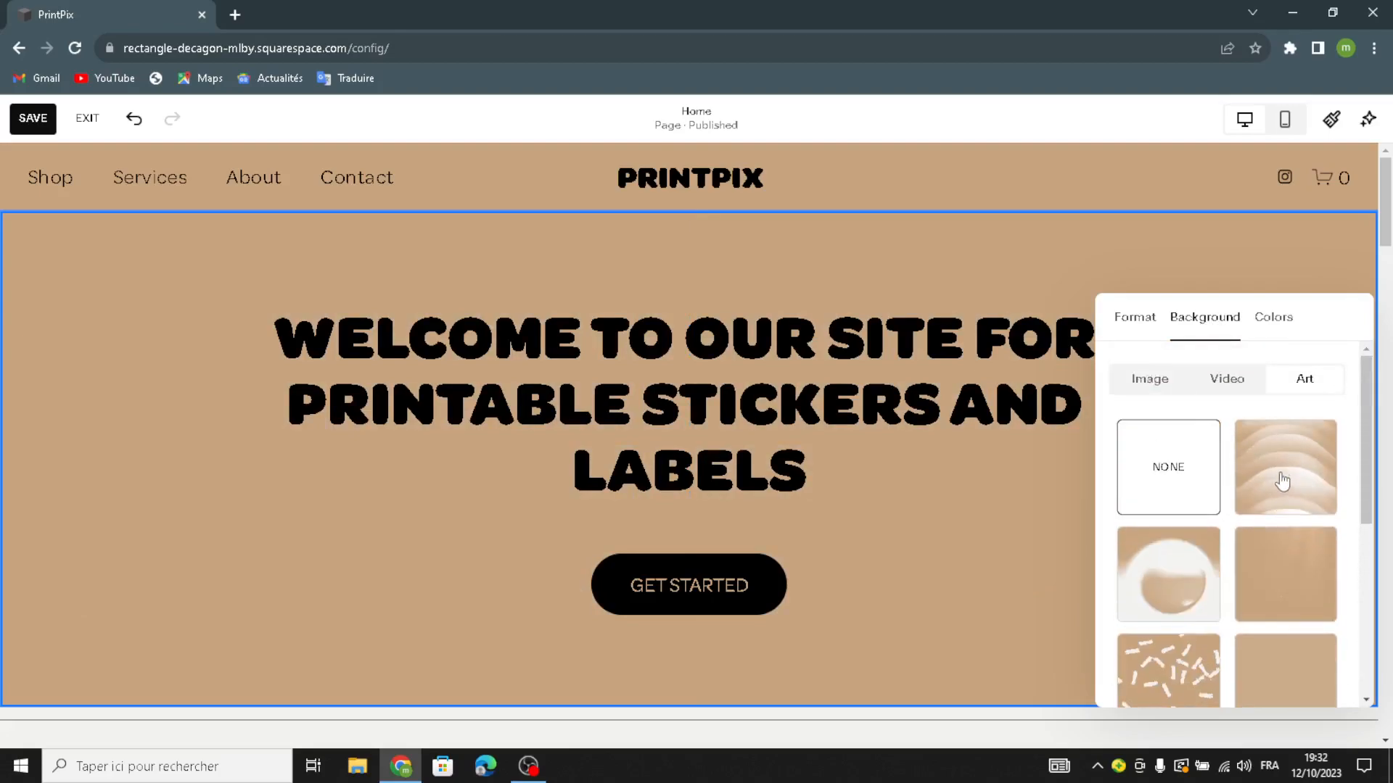
click(1146, 381)
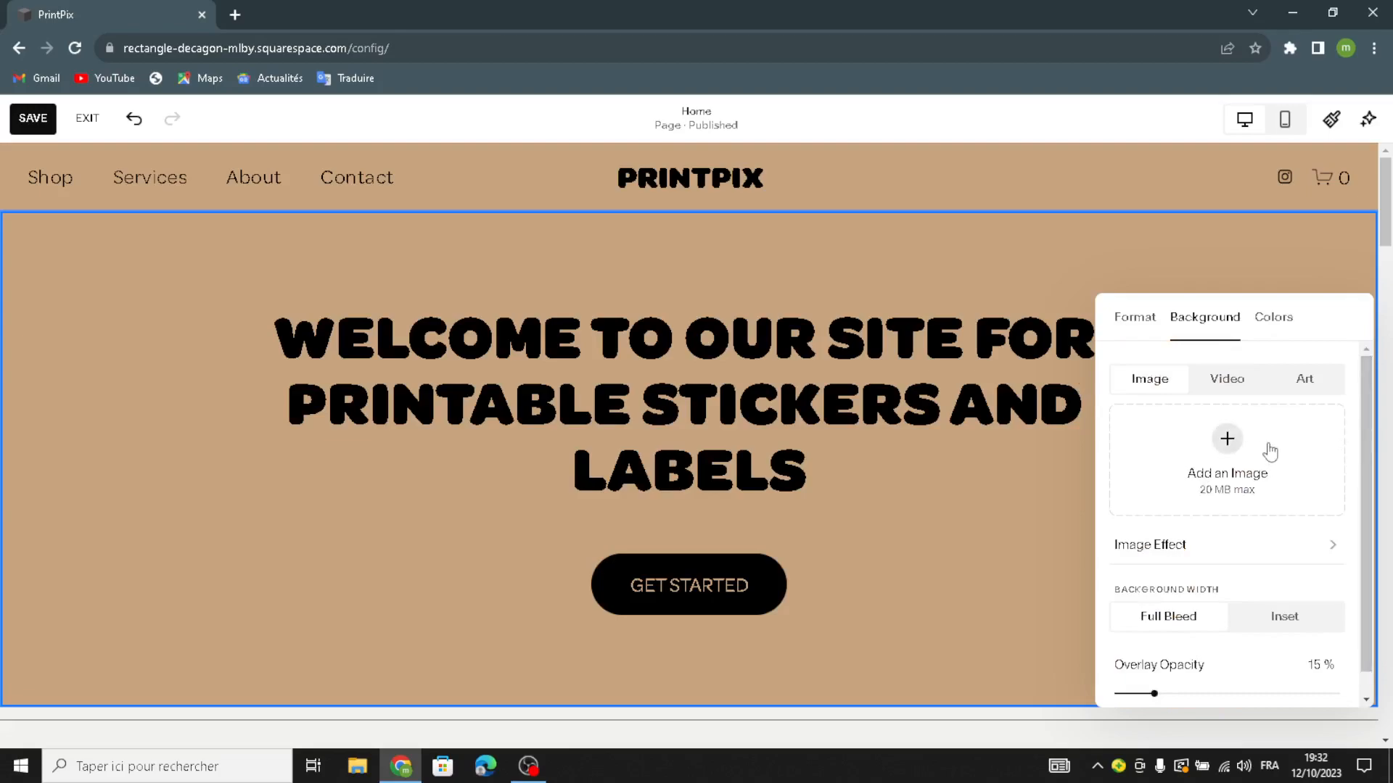
click(1268, 453)
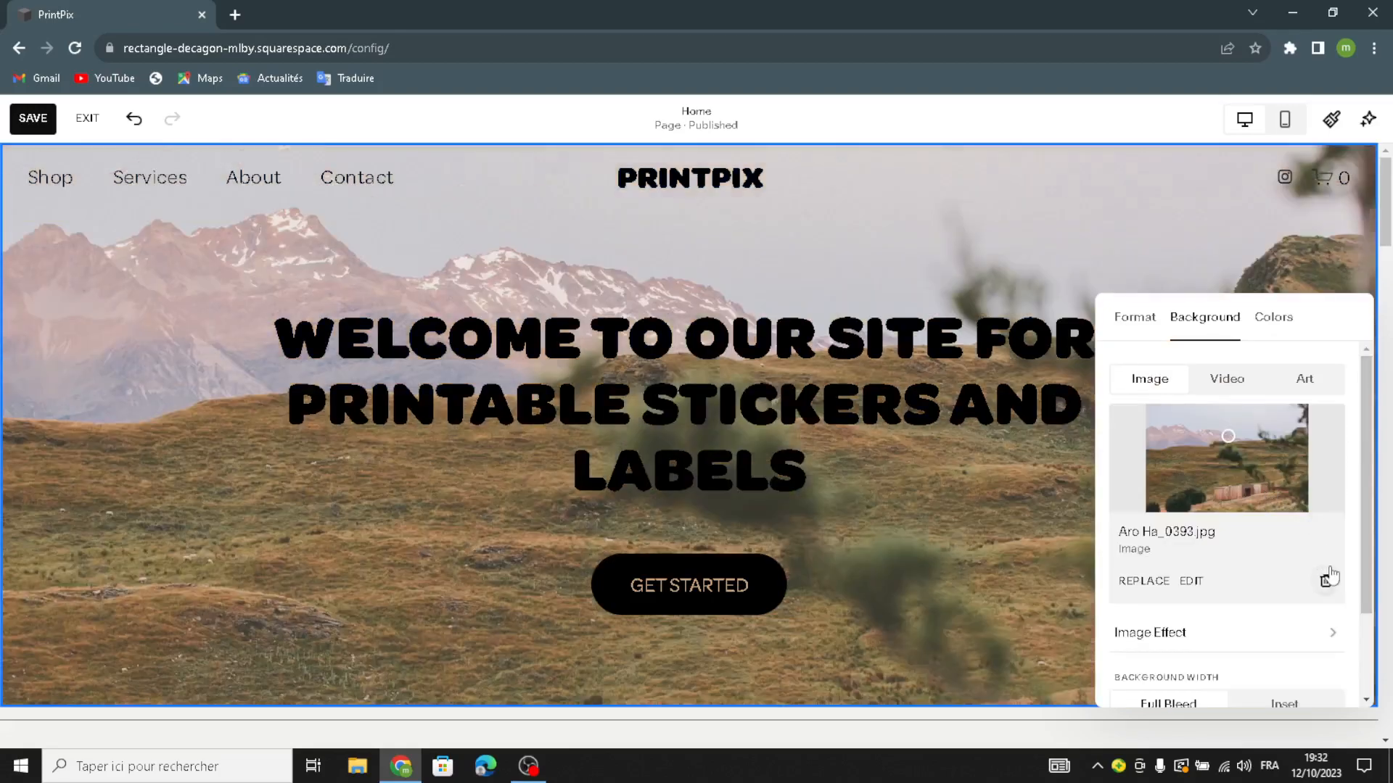
click(1326, 579)
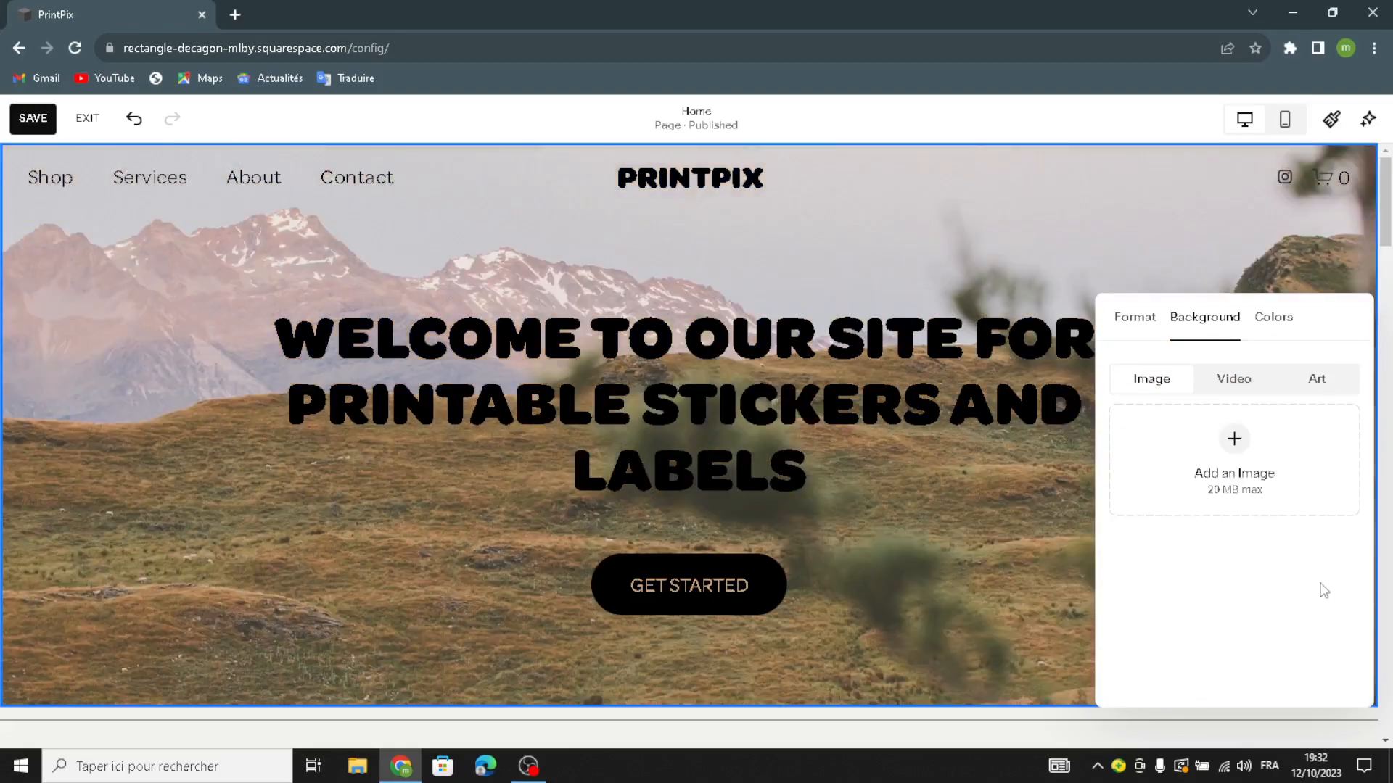
Choose a background image from the library, searching the free images for "printable stickers and labels"
click(1241, 511)
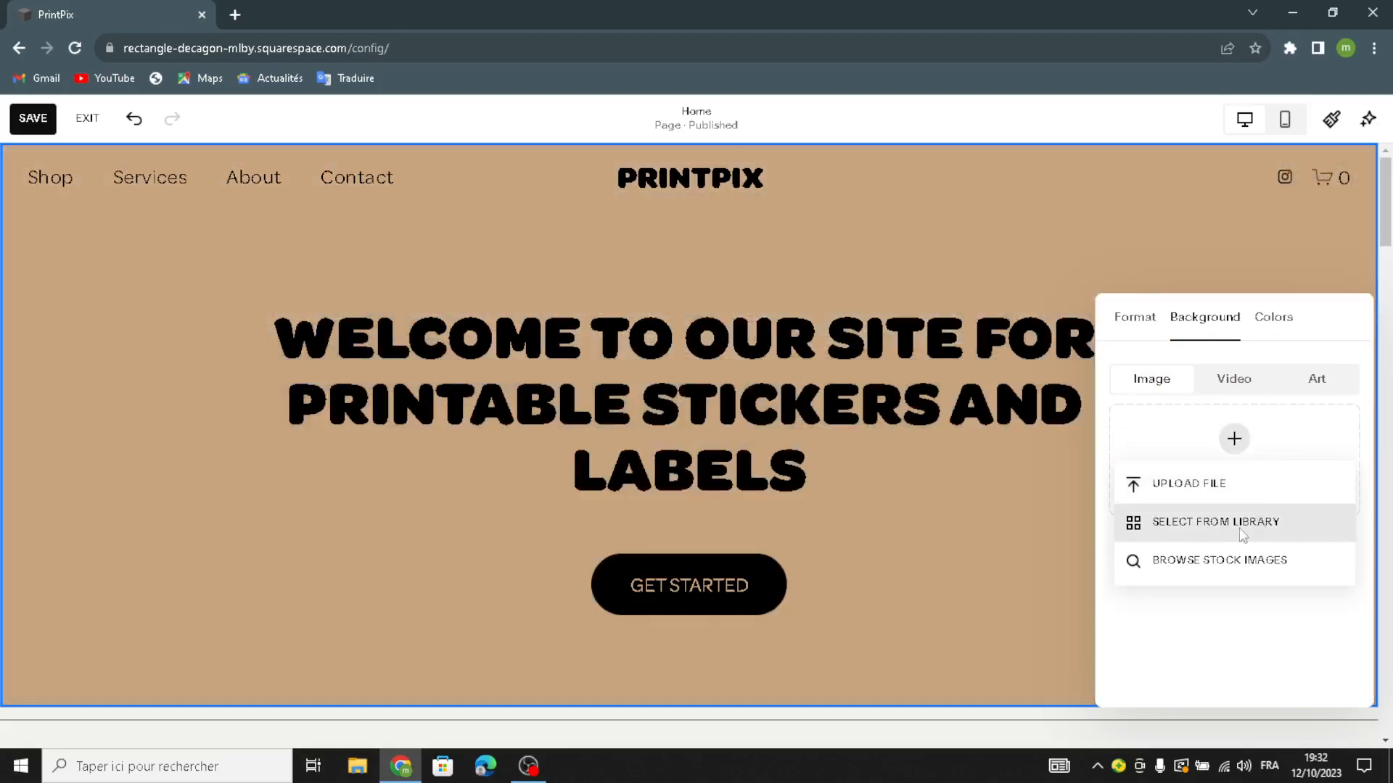
click(1242, 536)
click(444, 193)
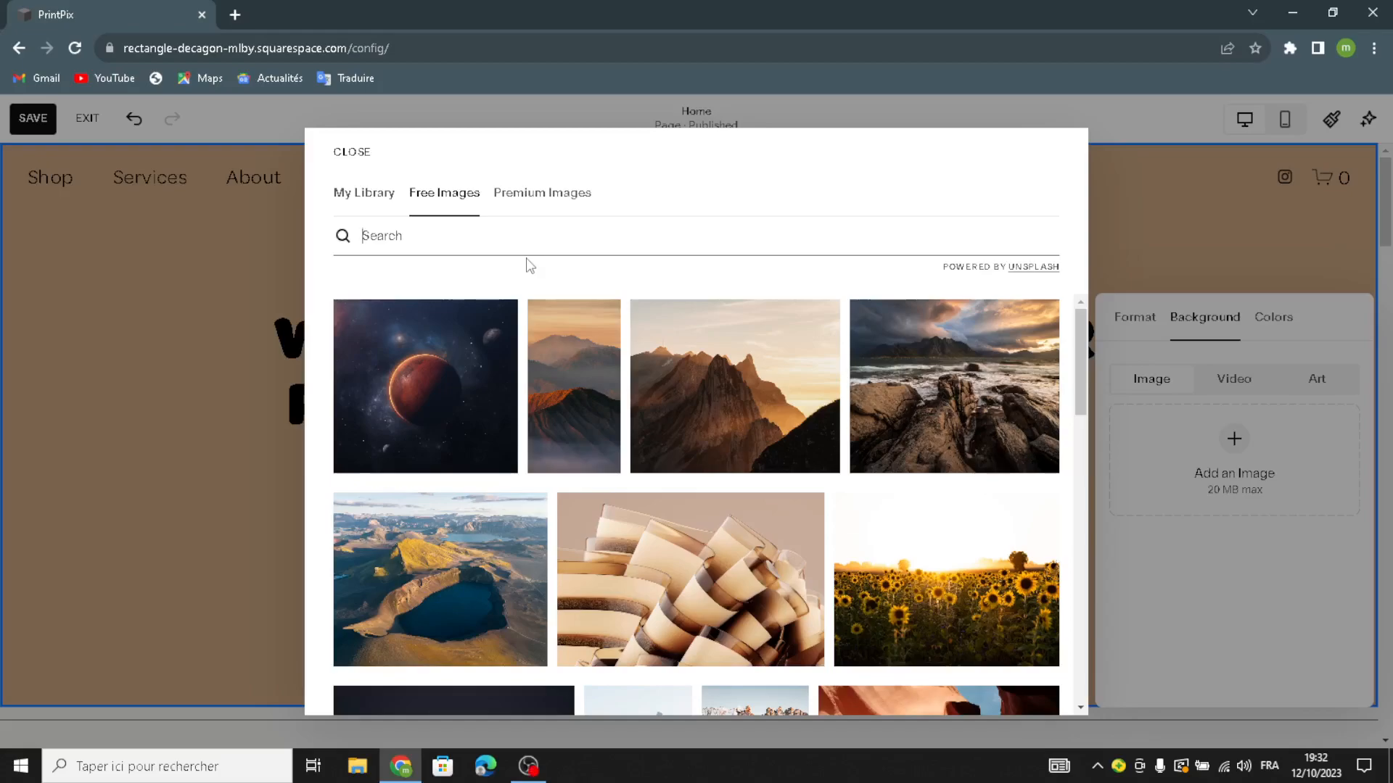
text(pronta)
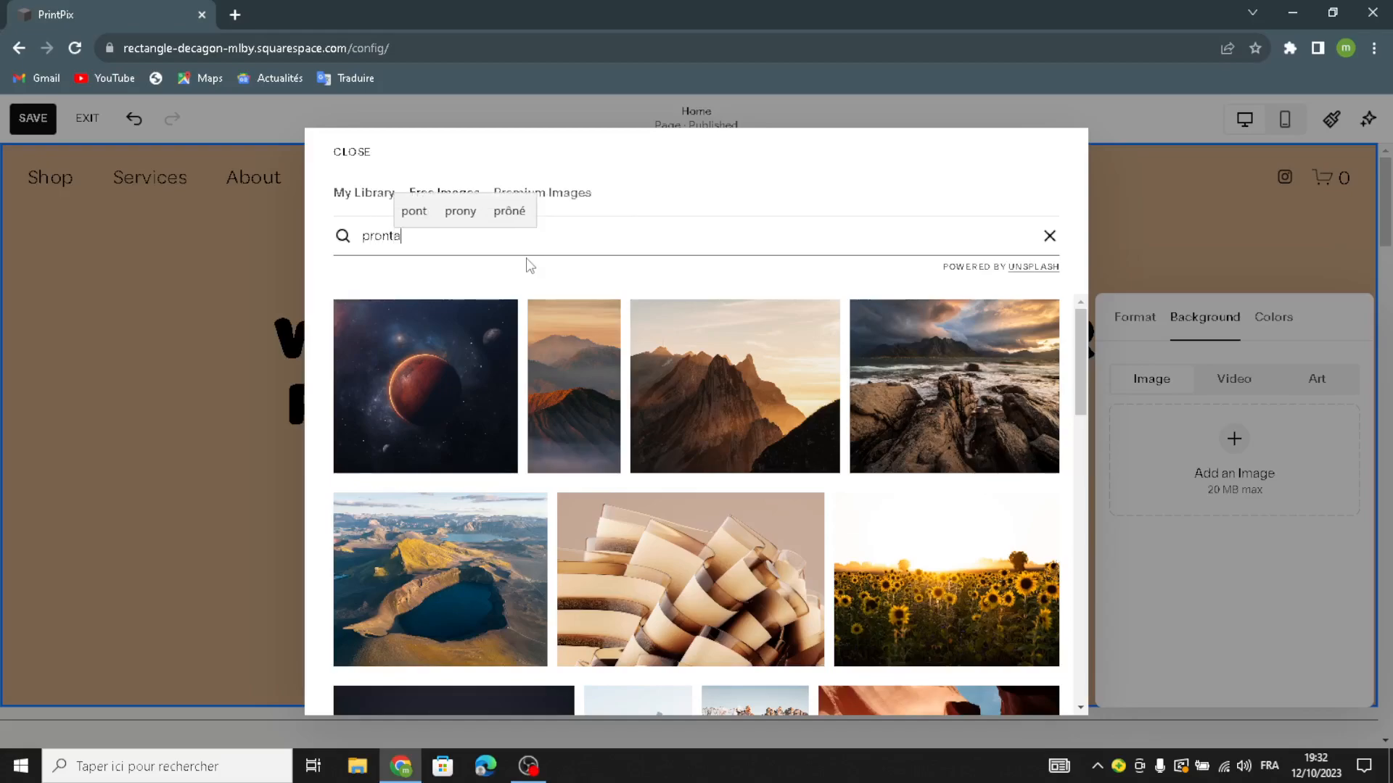
text(ble)
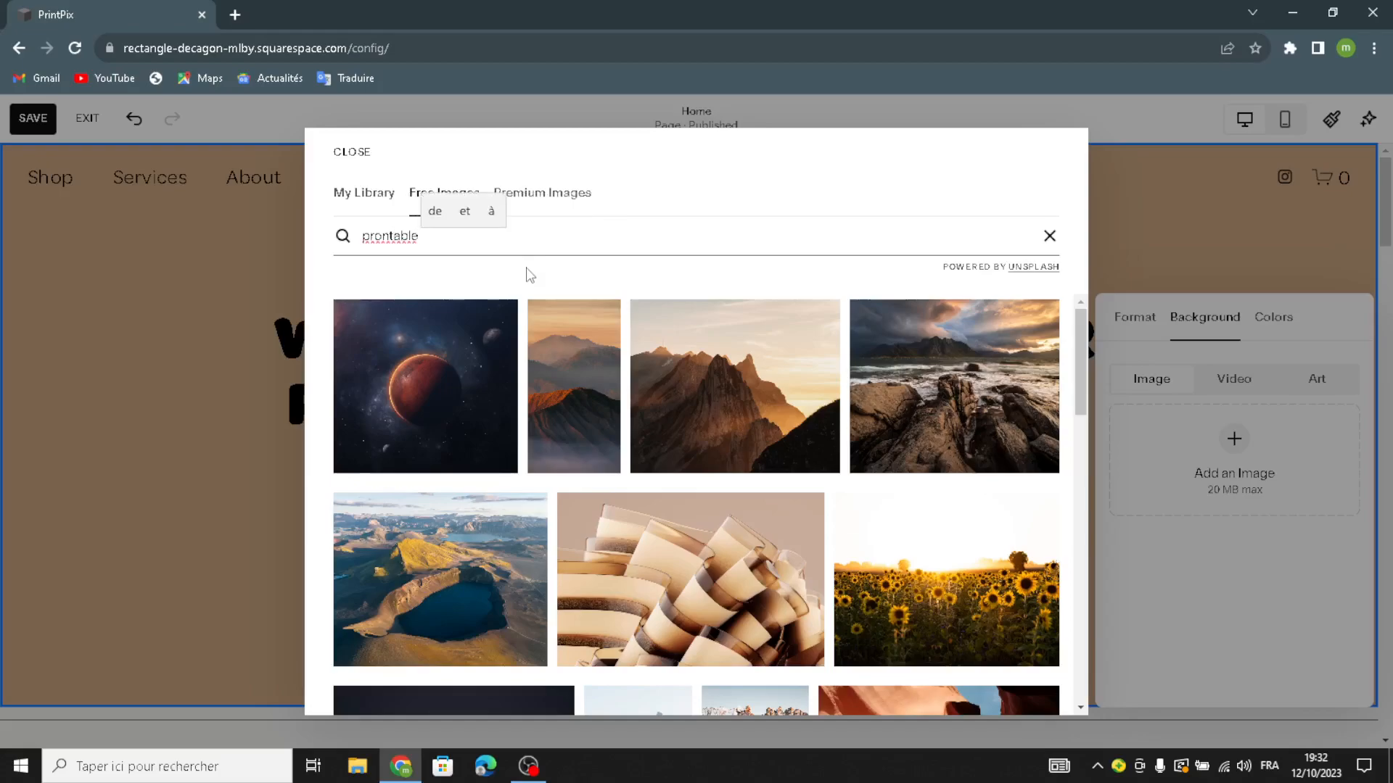
key(BackSpace)
key(BackSpace)
text(intable stickers and labels)
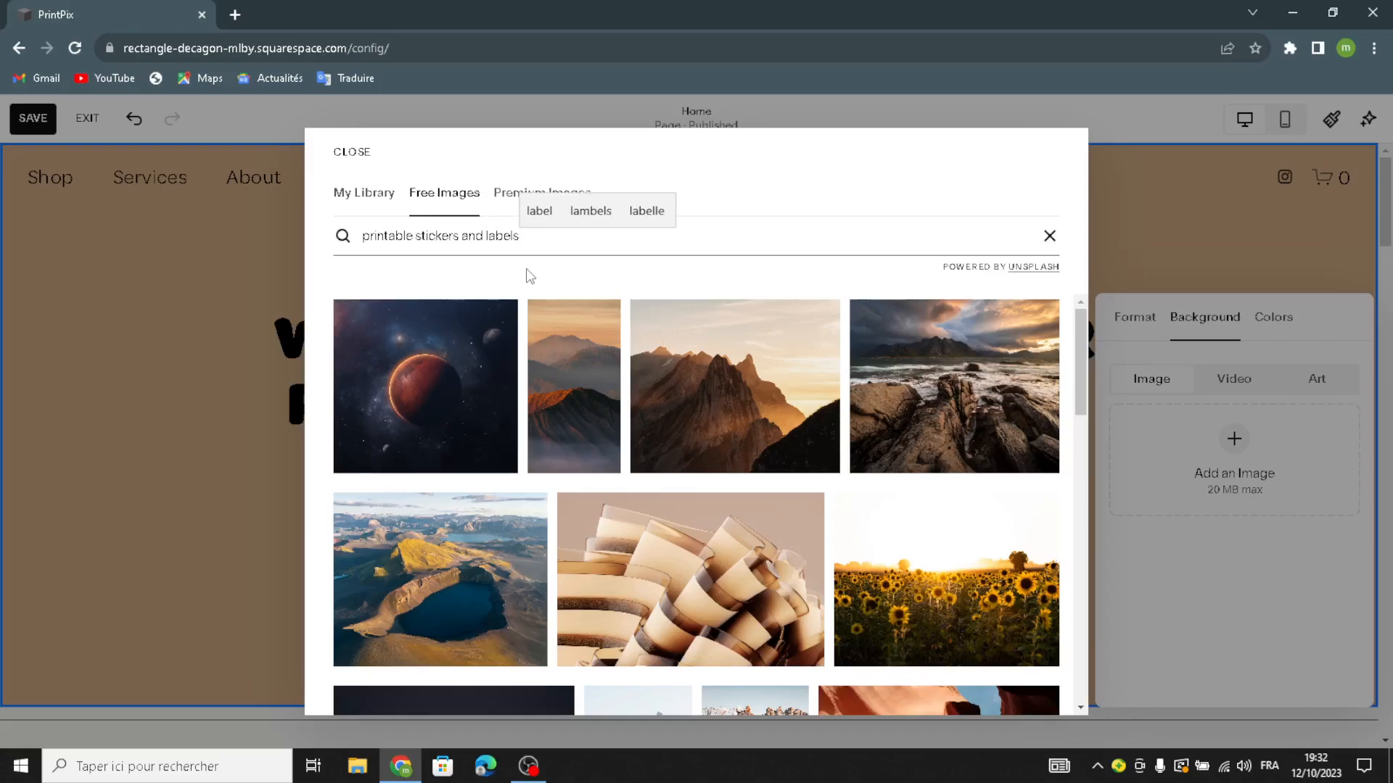
Browse the premium images for the same search and sort them by Best Match
click(515, 192)
click(460, 209)
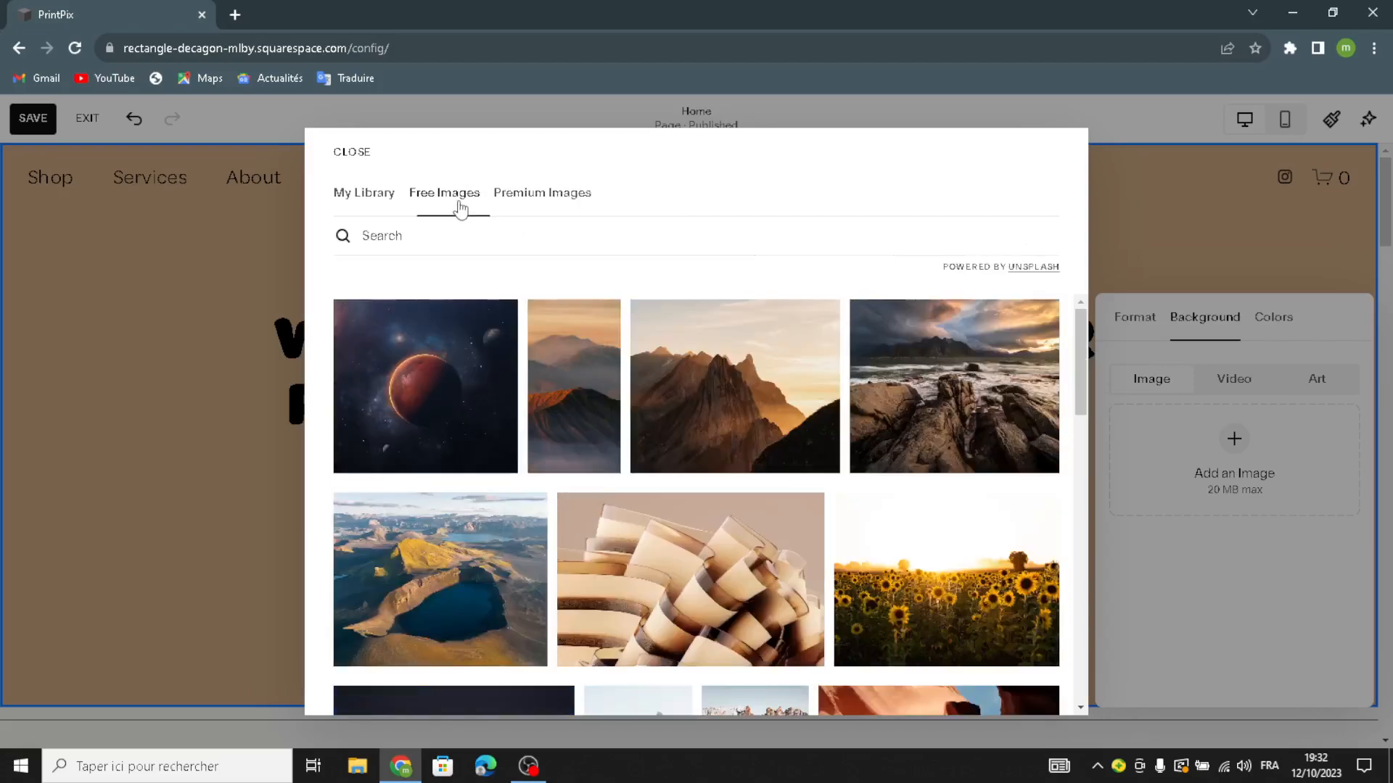
click(542, 192)
scroll(682, 500, down, 5)
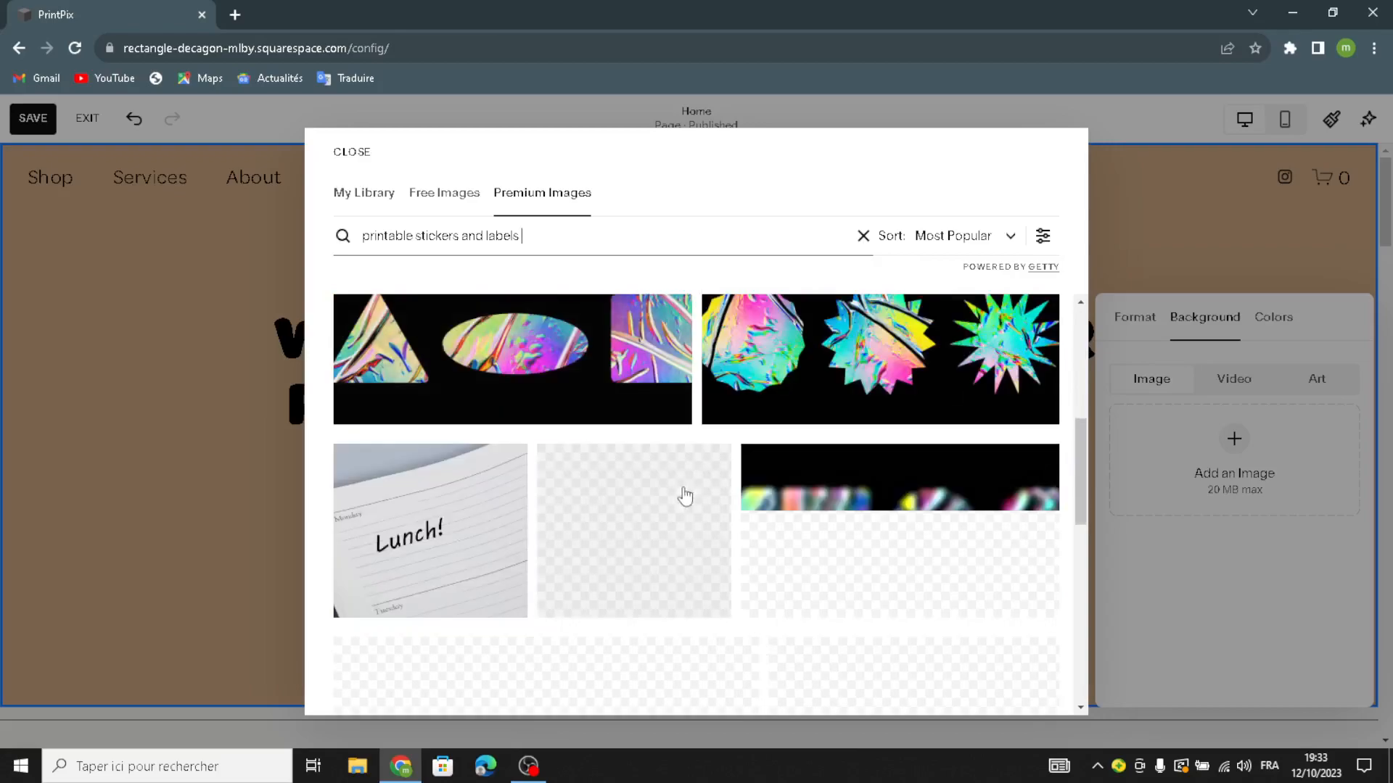
scroll(684, 491, down, 10)
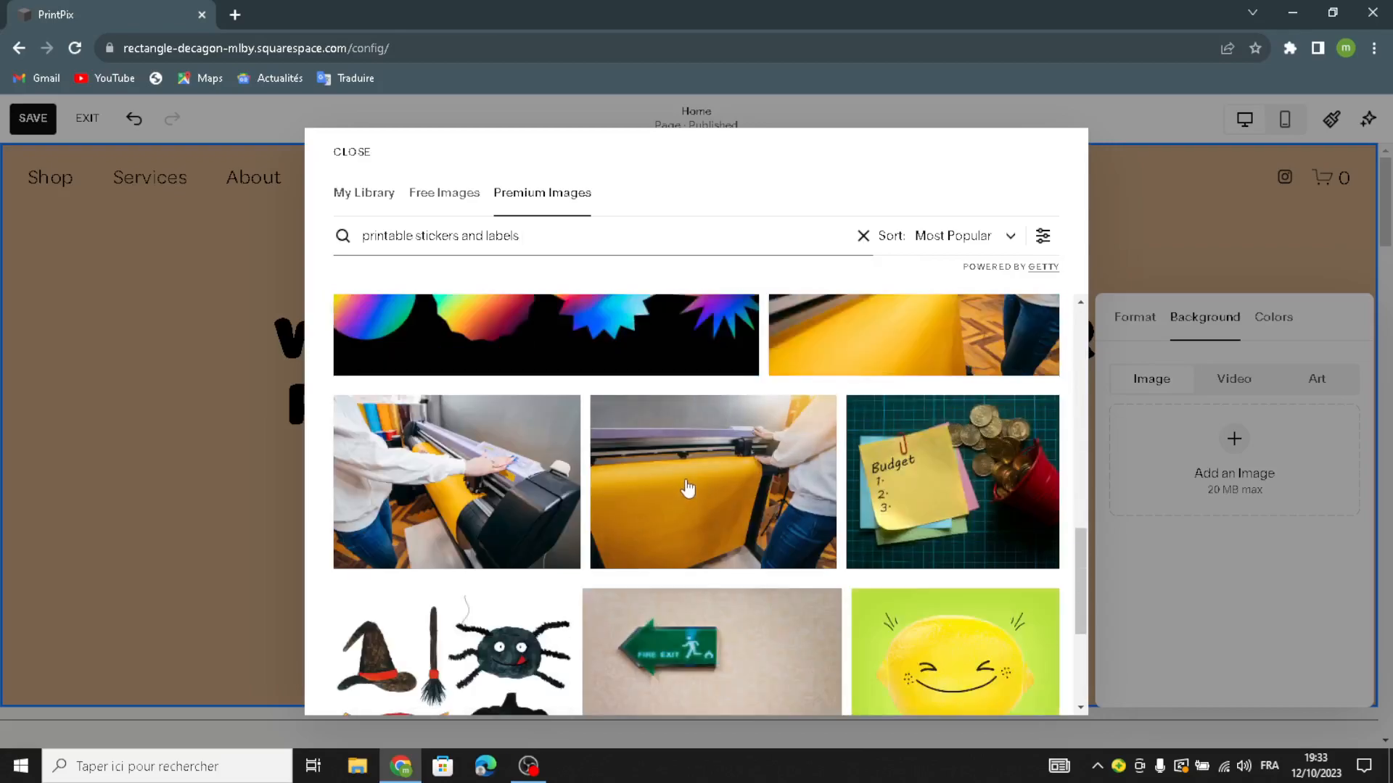
scroll(688, 488, down, 2)
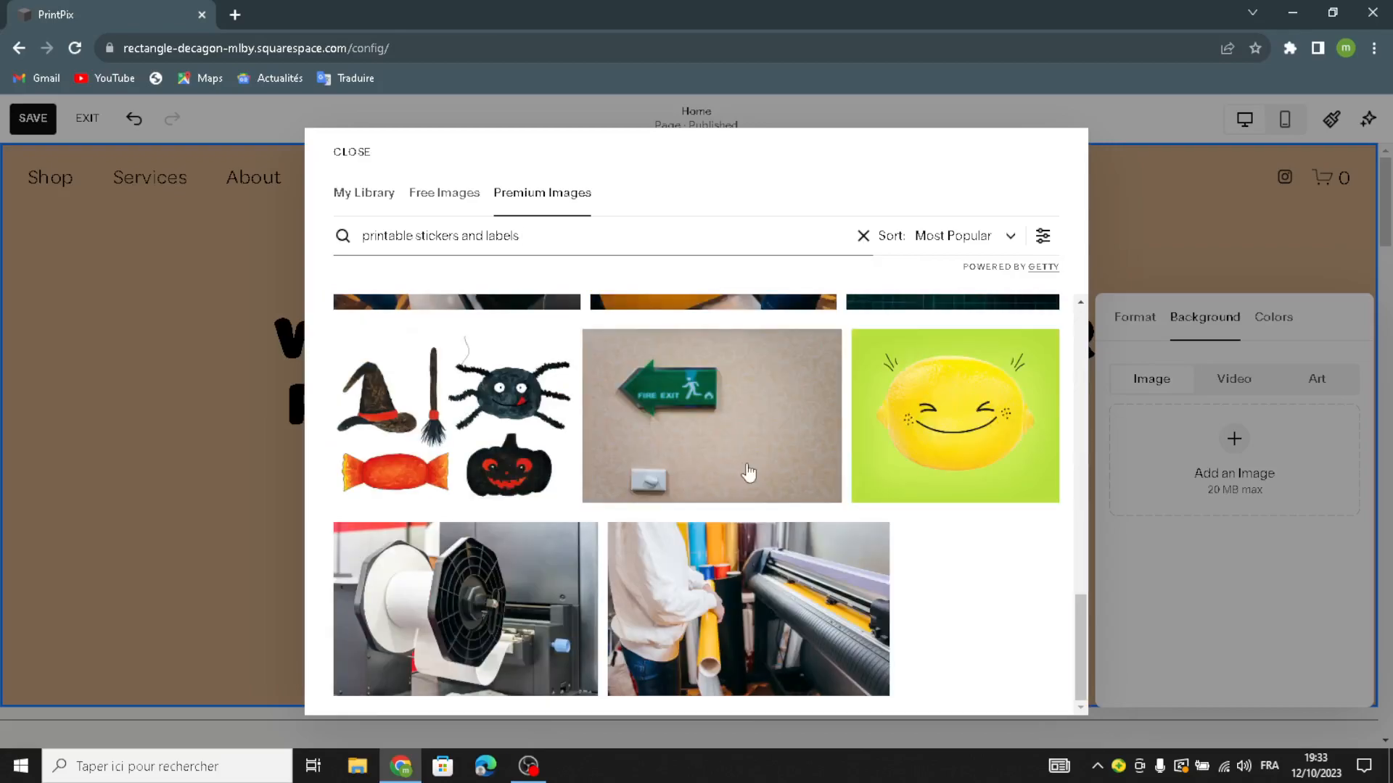
scroll(858, 454, up, 5)
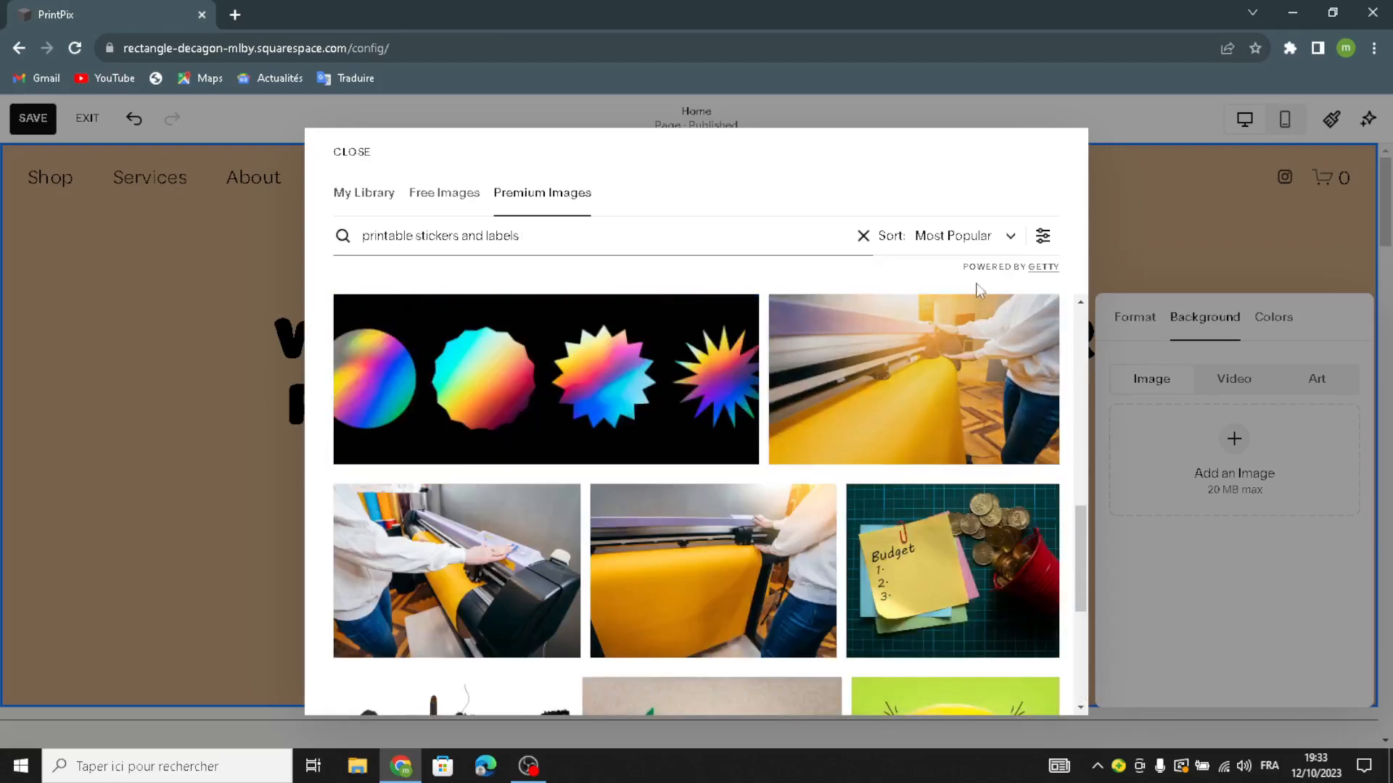
click(978, 237)
click(916, 323)
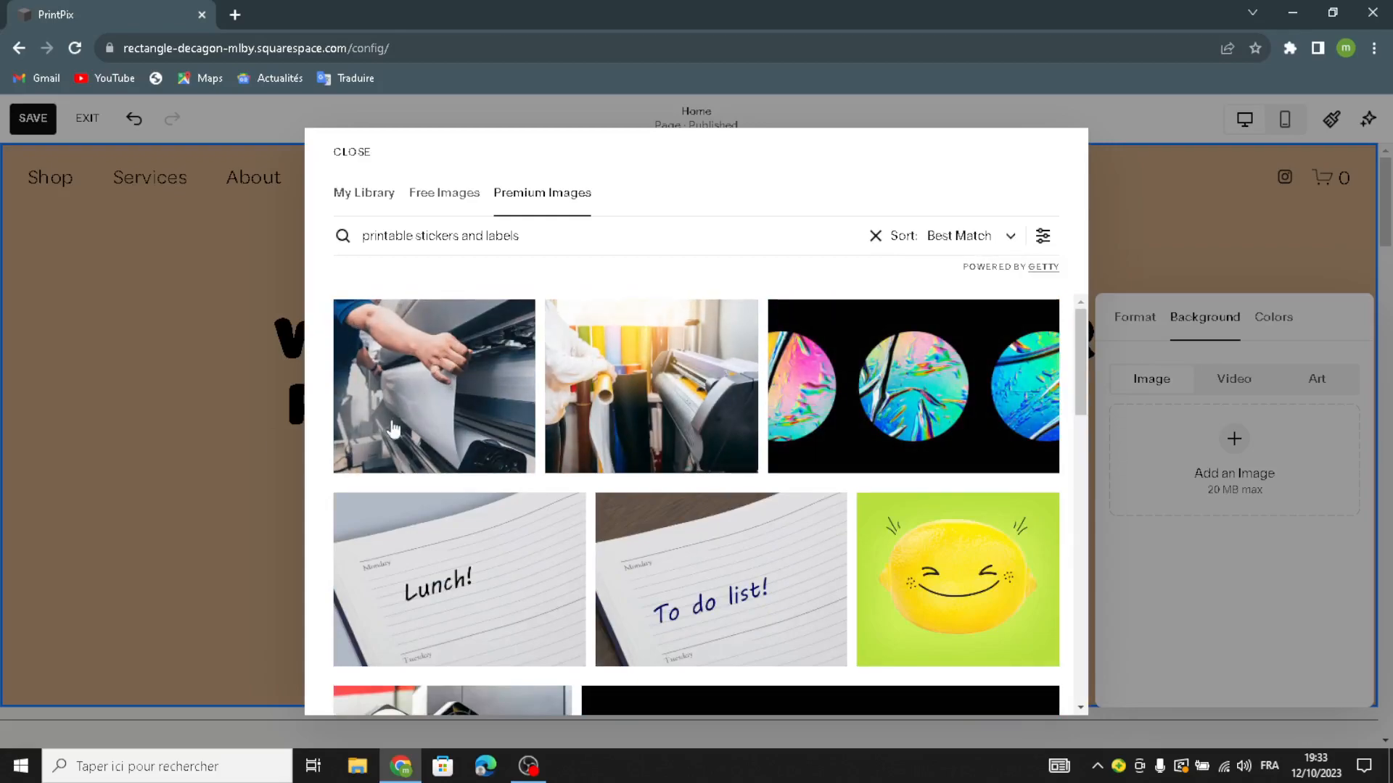
Preview the premium photo of a man holding printable material at a large printer as the intro section's background
scroll(624, 581, down, 5)
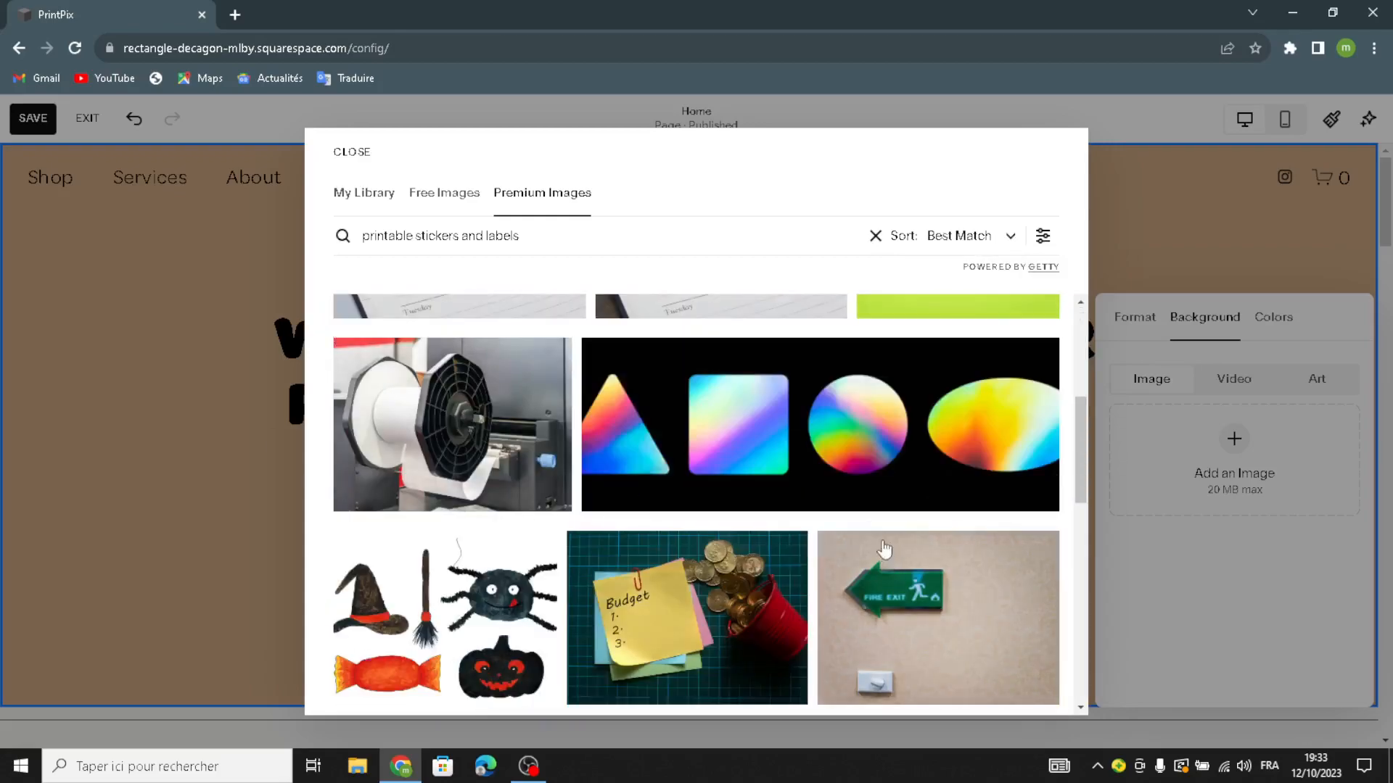
scroll(726, 522, down, 3)
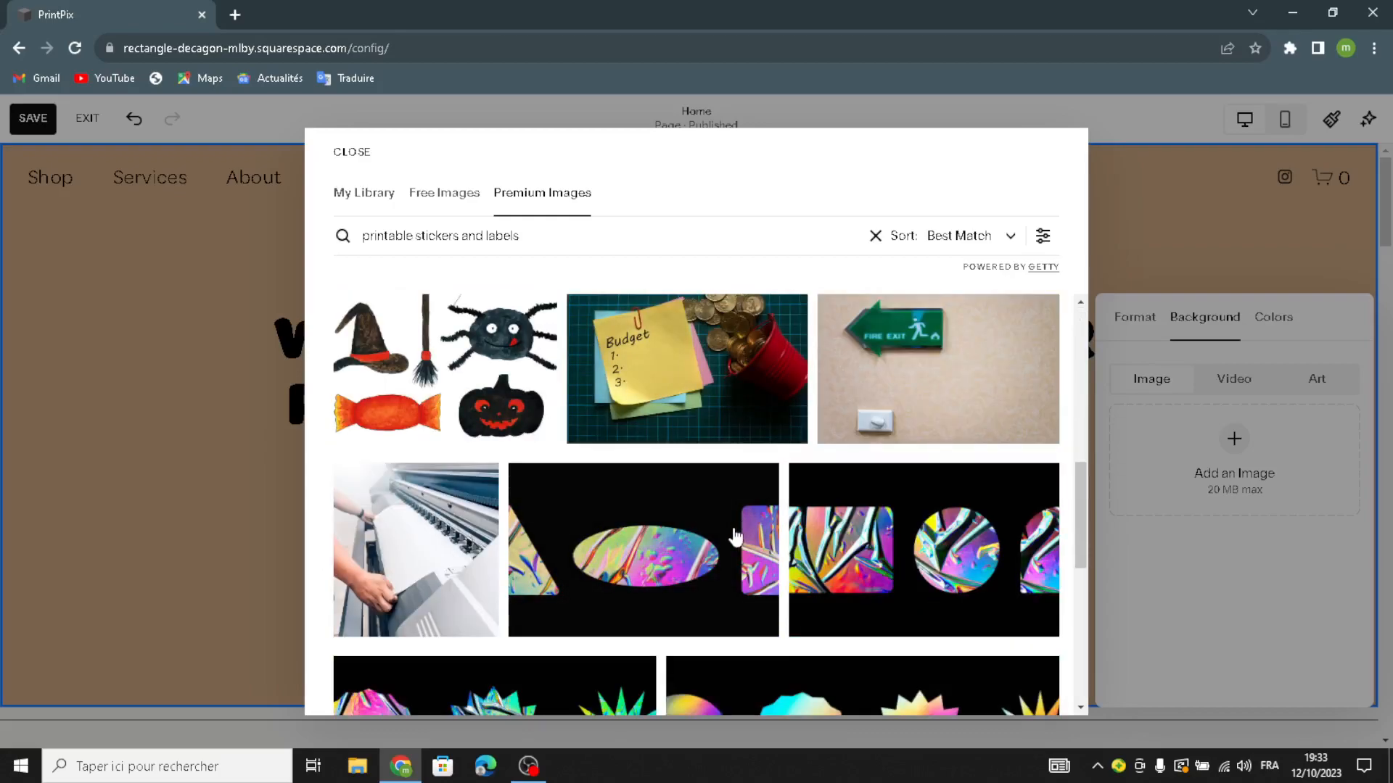
scroll(734, 533, down, 5)
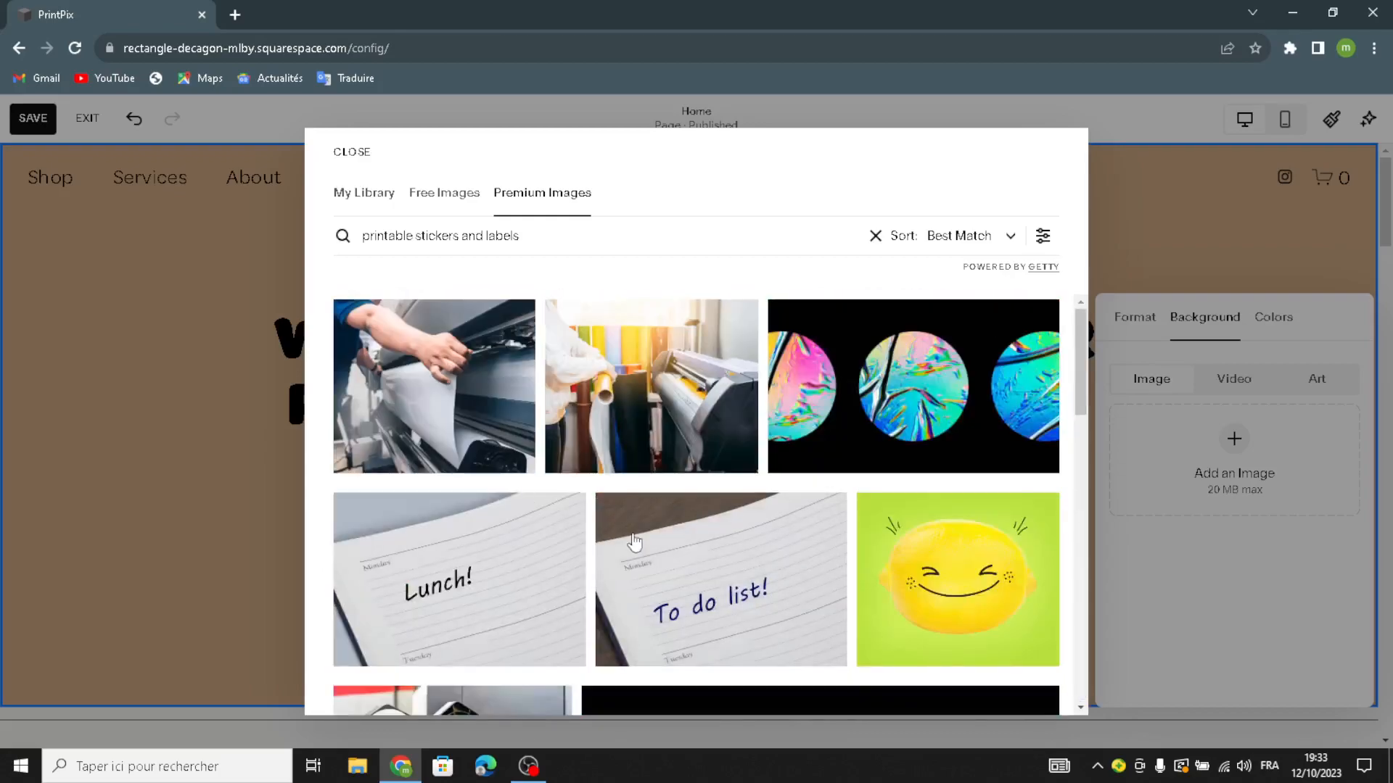
click(470, 395)
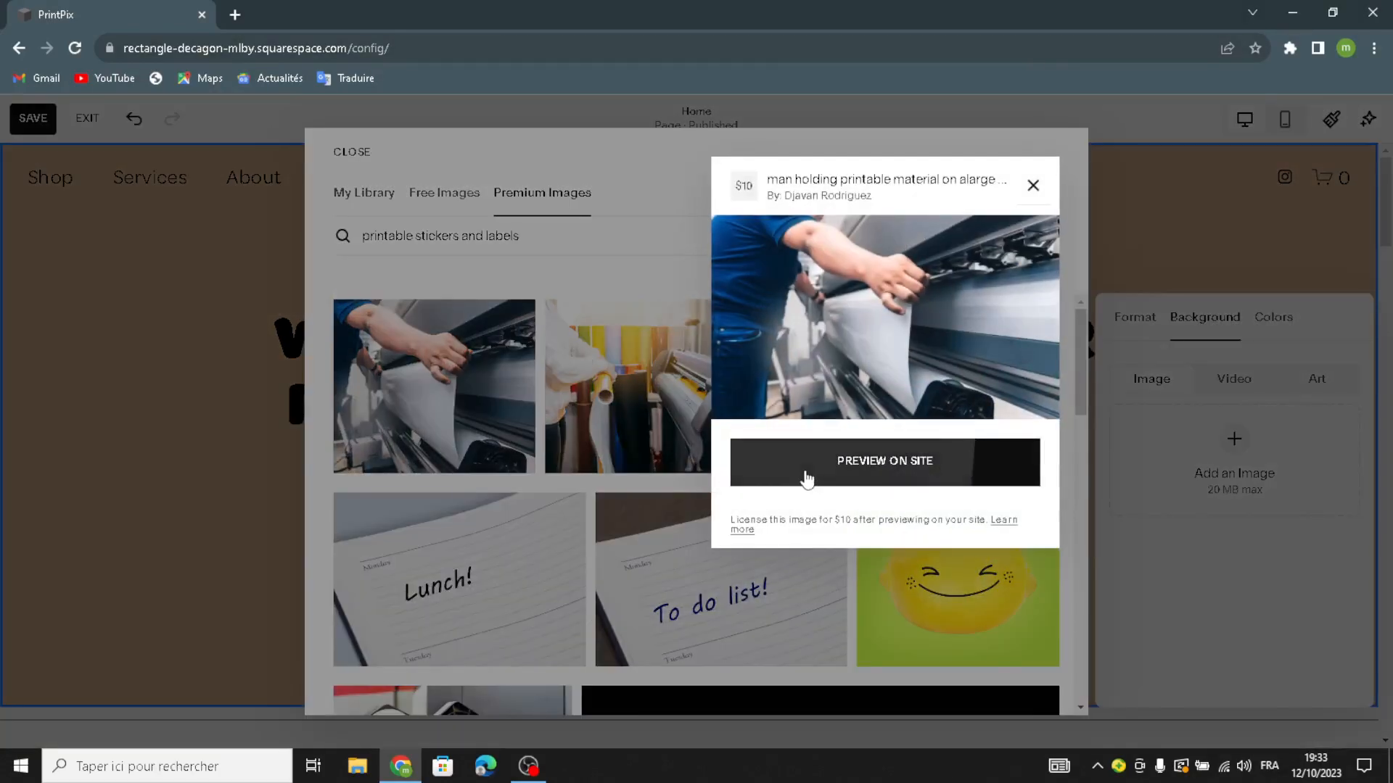
click(806, 479)
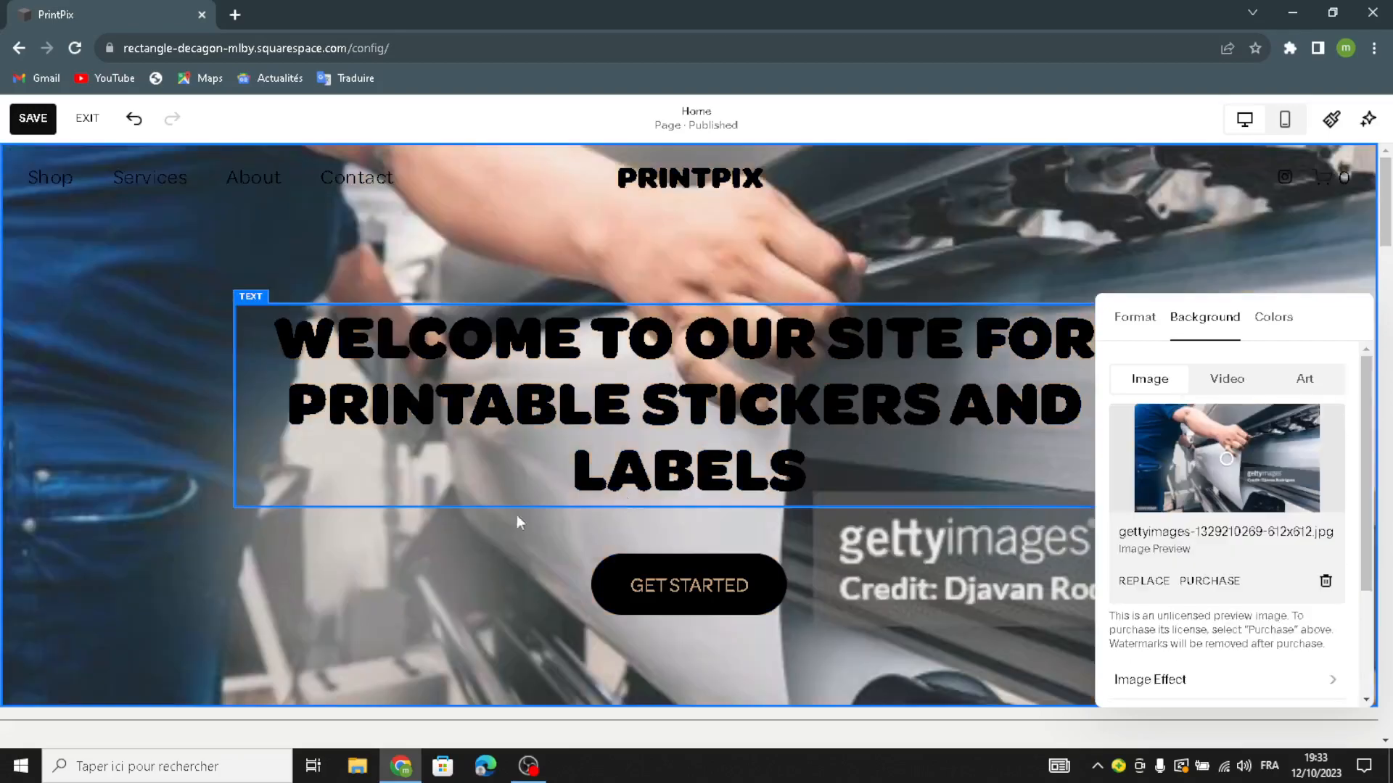
click(903, 542)
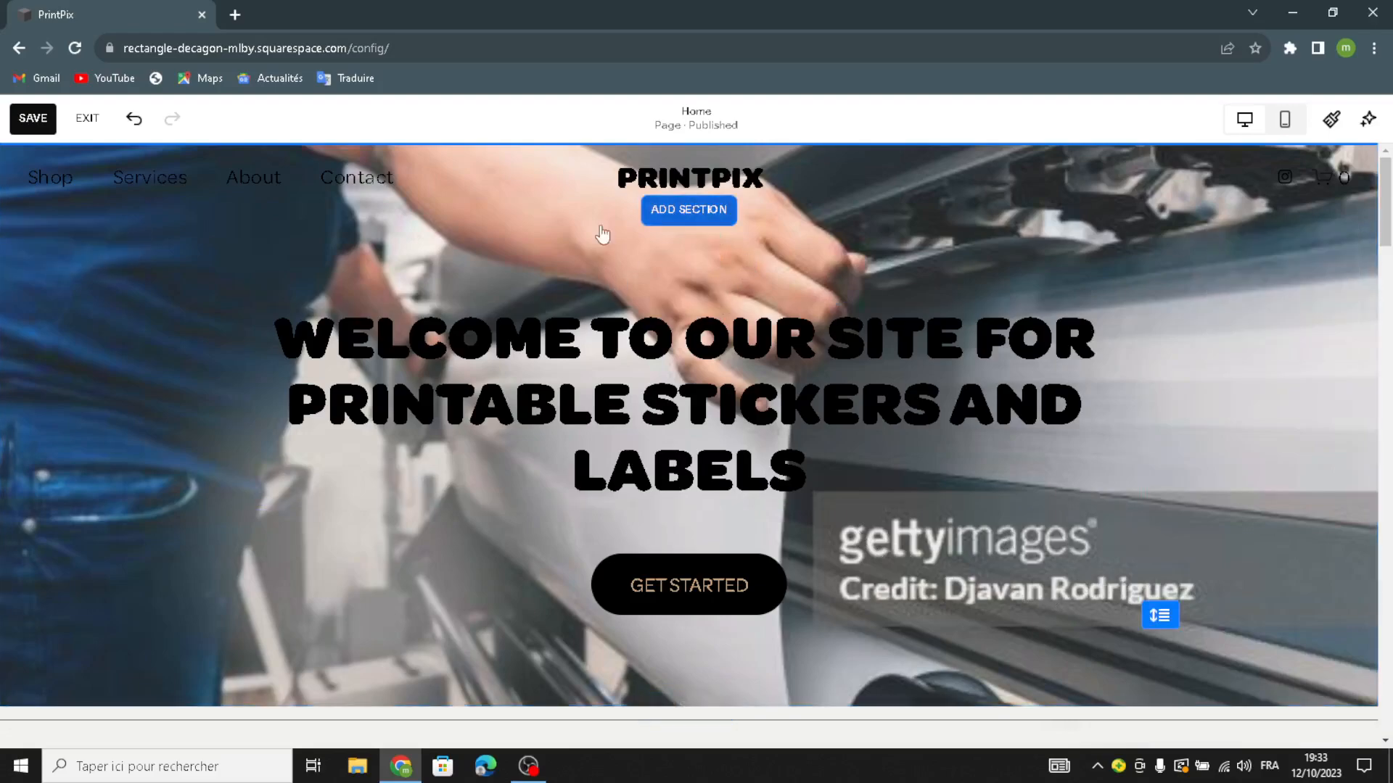
Look through the available section categories and the content blocks offered for the intro section
click(682, 214)
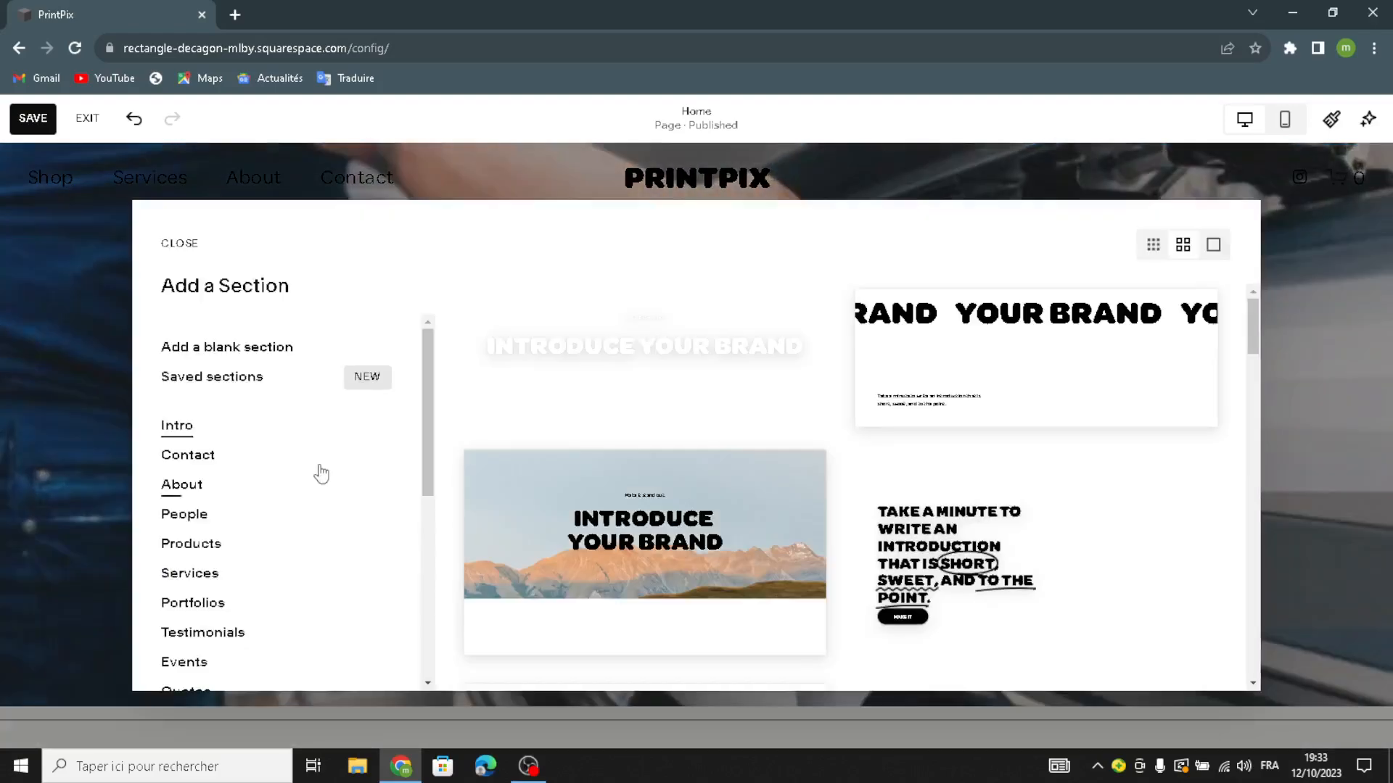
scroll(197, 479, down, 5)
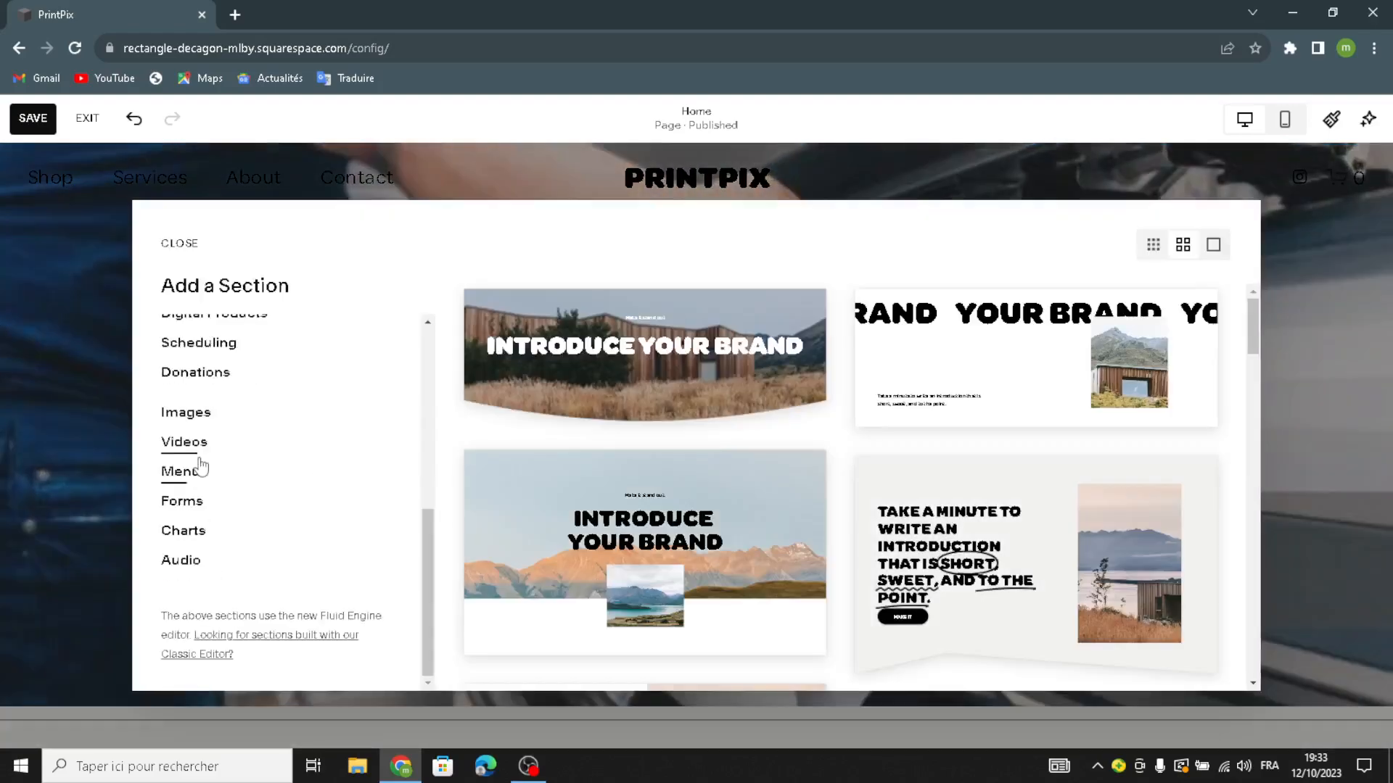
click(182, 244)
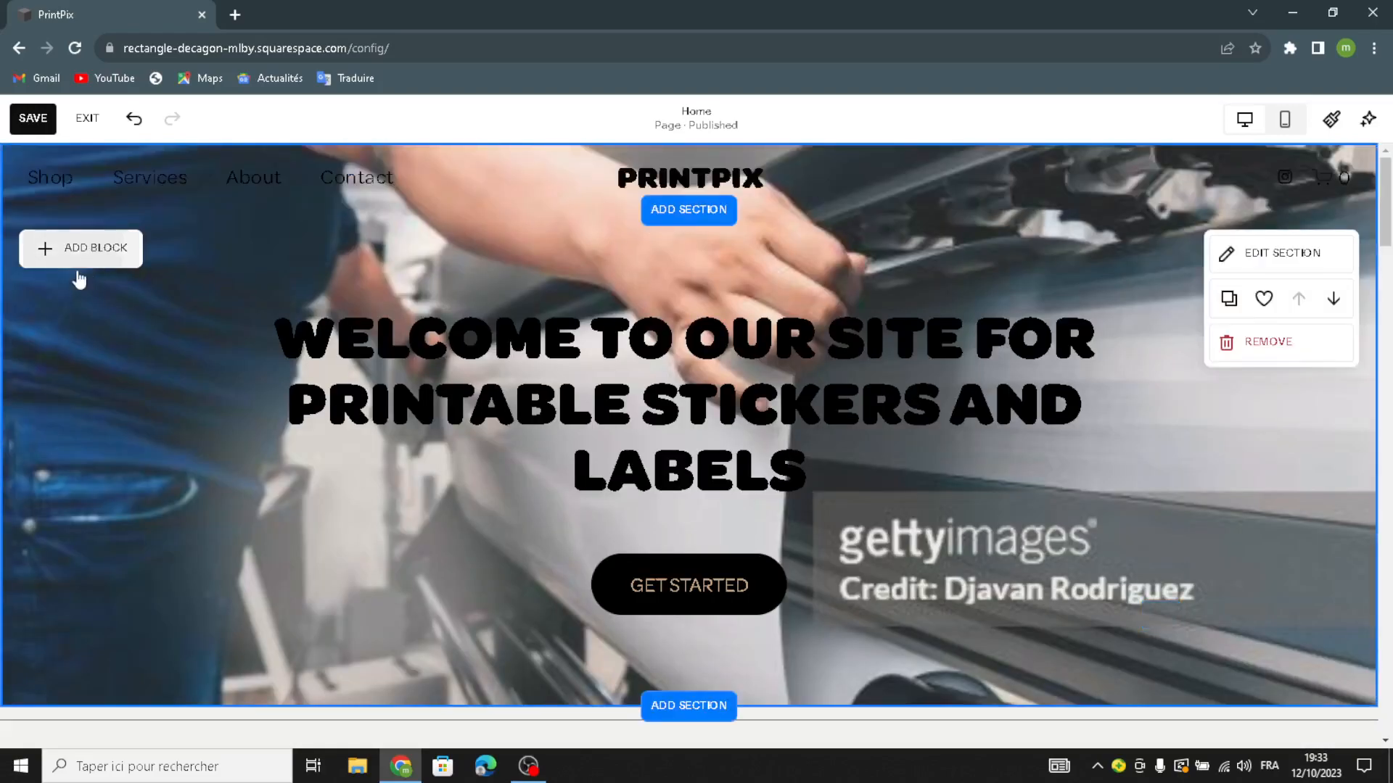
click(79, 254)
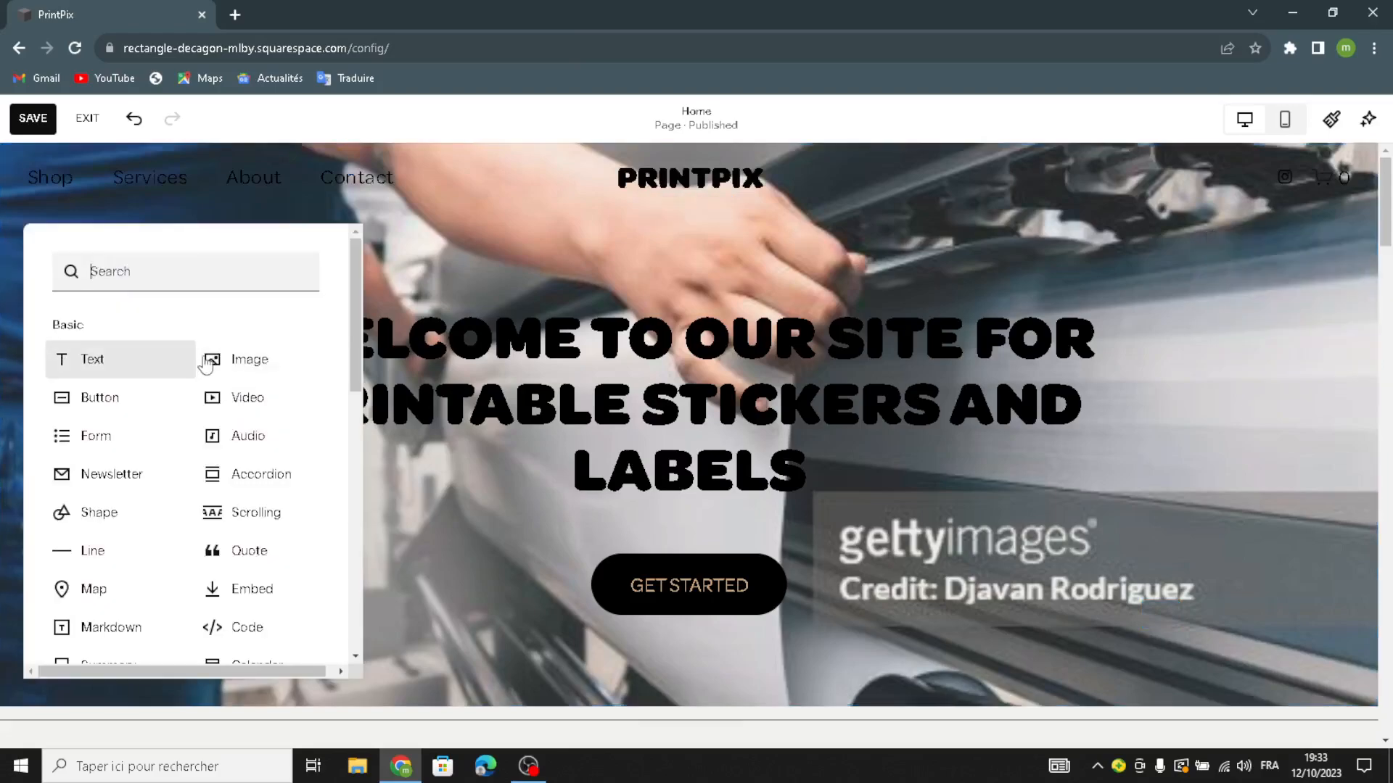
click(460, 240)
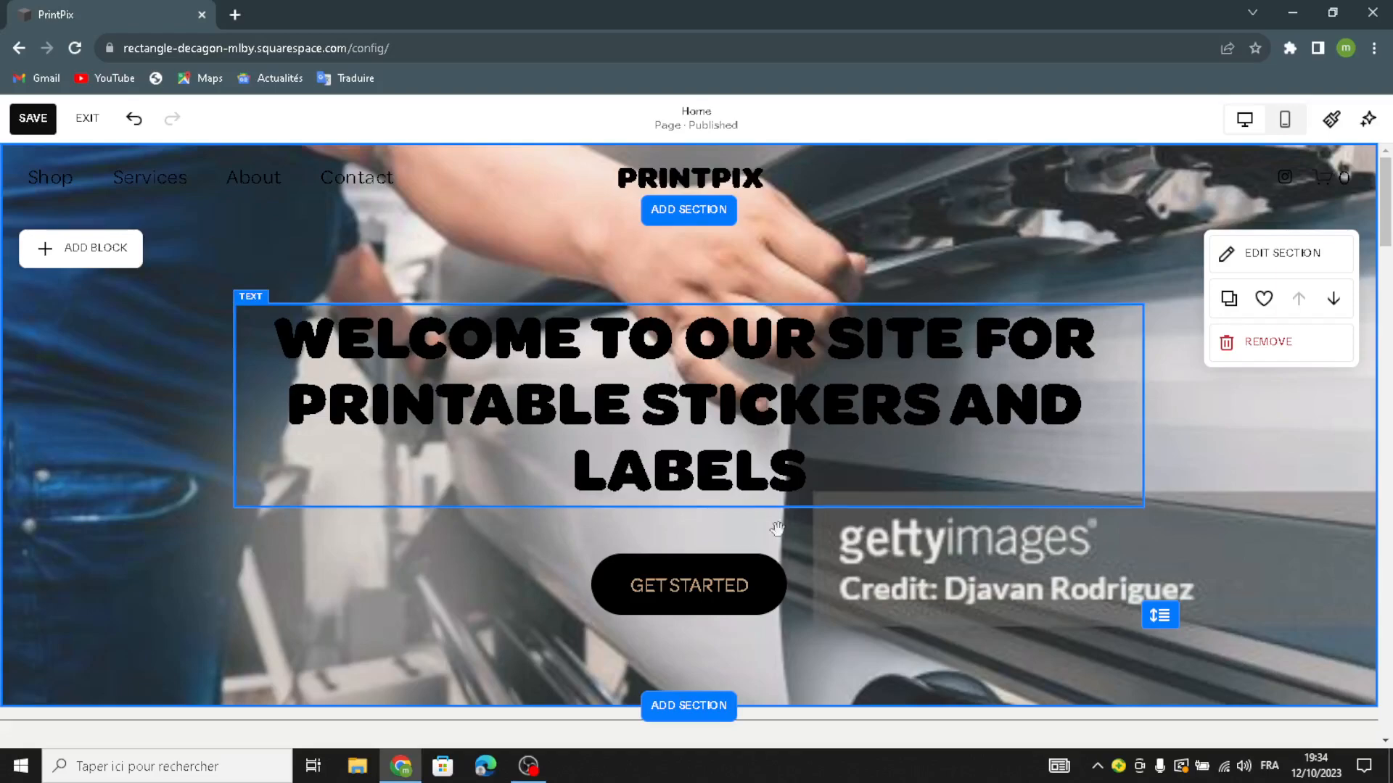
Give the scrolling "SALE 25% OFF" banner a slight wave by raising its wave intensity one notch, and set its text size to S
click(827, 486)
scroll(257, 501, down, 4)
scroll(257, 500, down, 1)
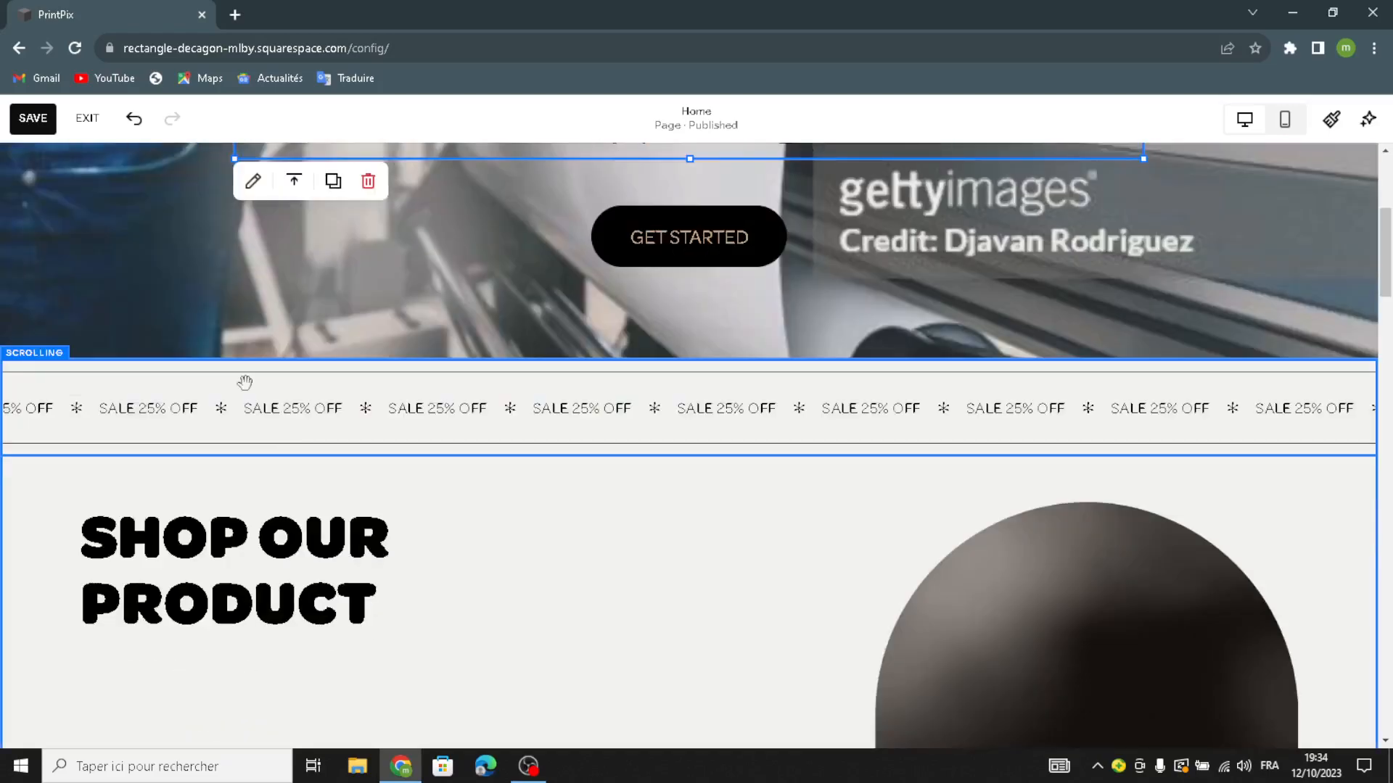
click(82, 367)
click(40, 322)
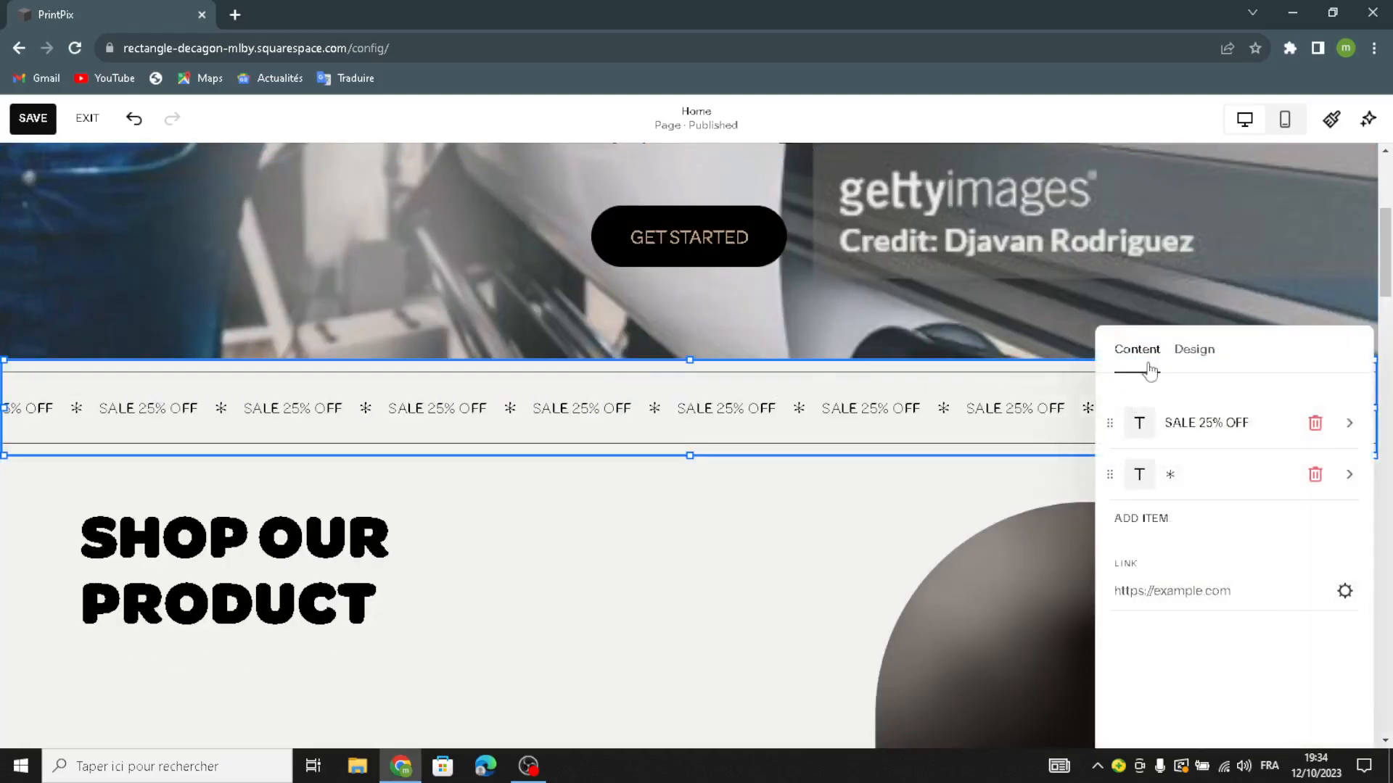
click(1195, 351)
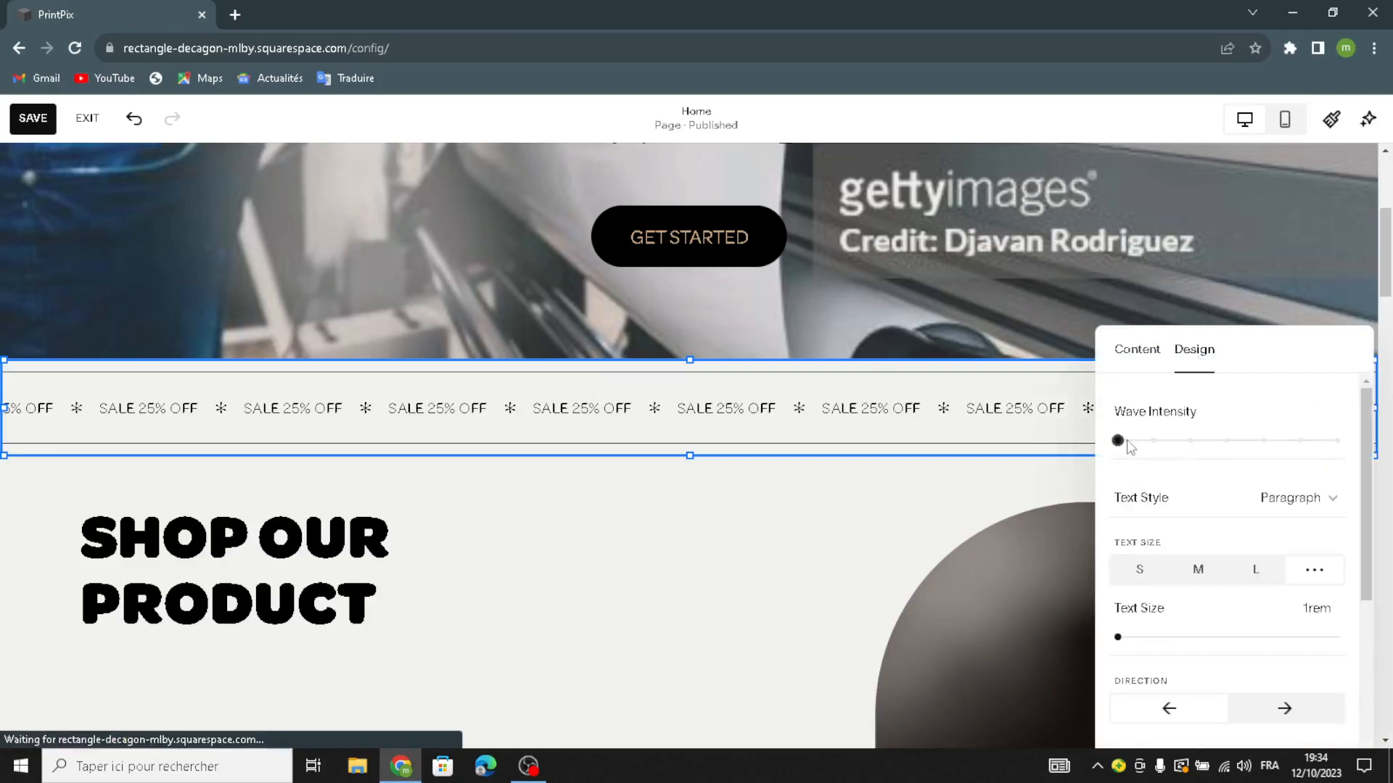
click(1153, 441)
scroll(1153, 472, down, 3)
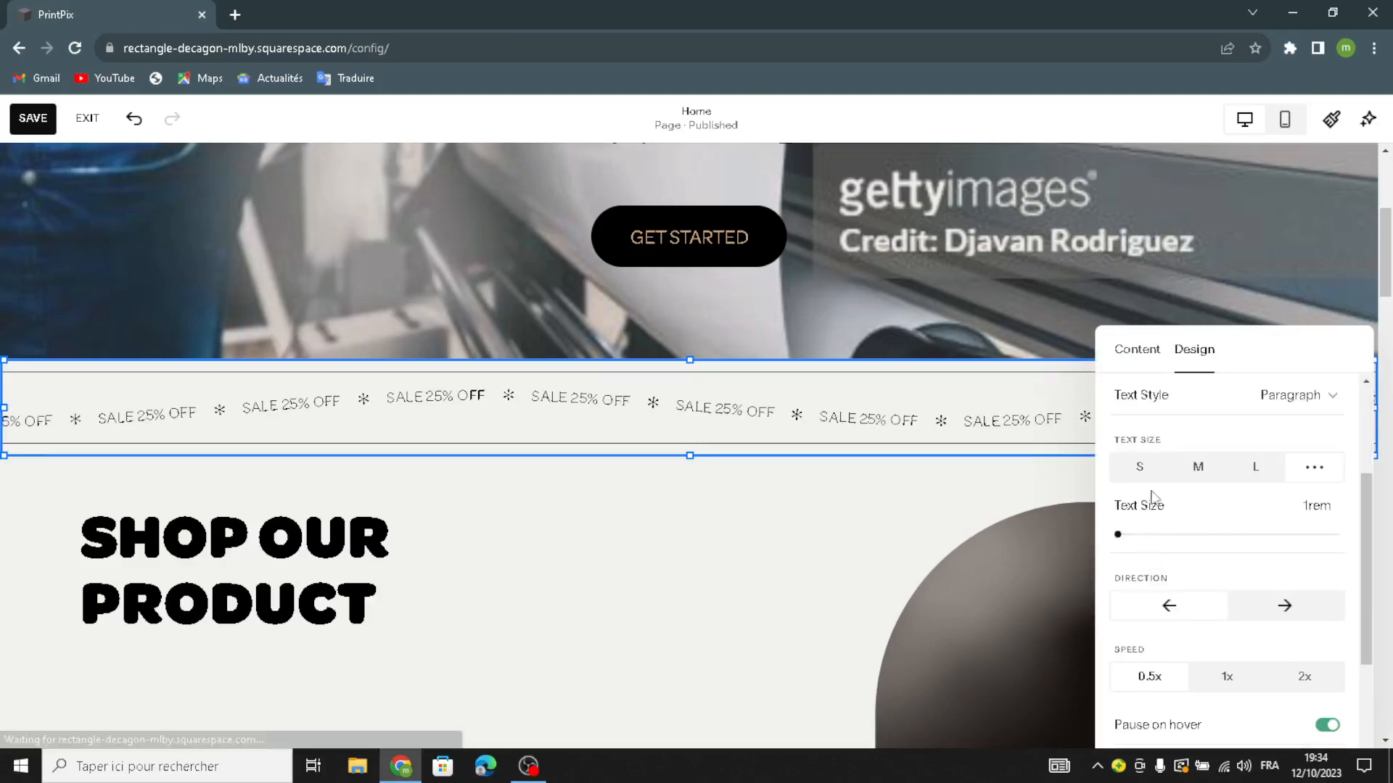
click(1152, 479)
scroll(1138, 535, down, 2)
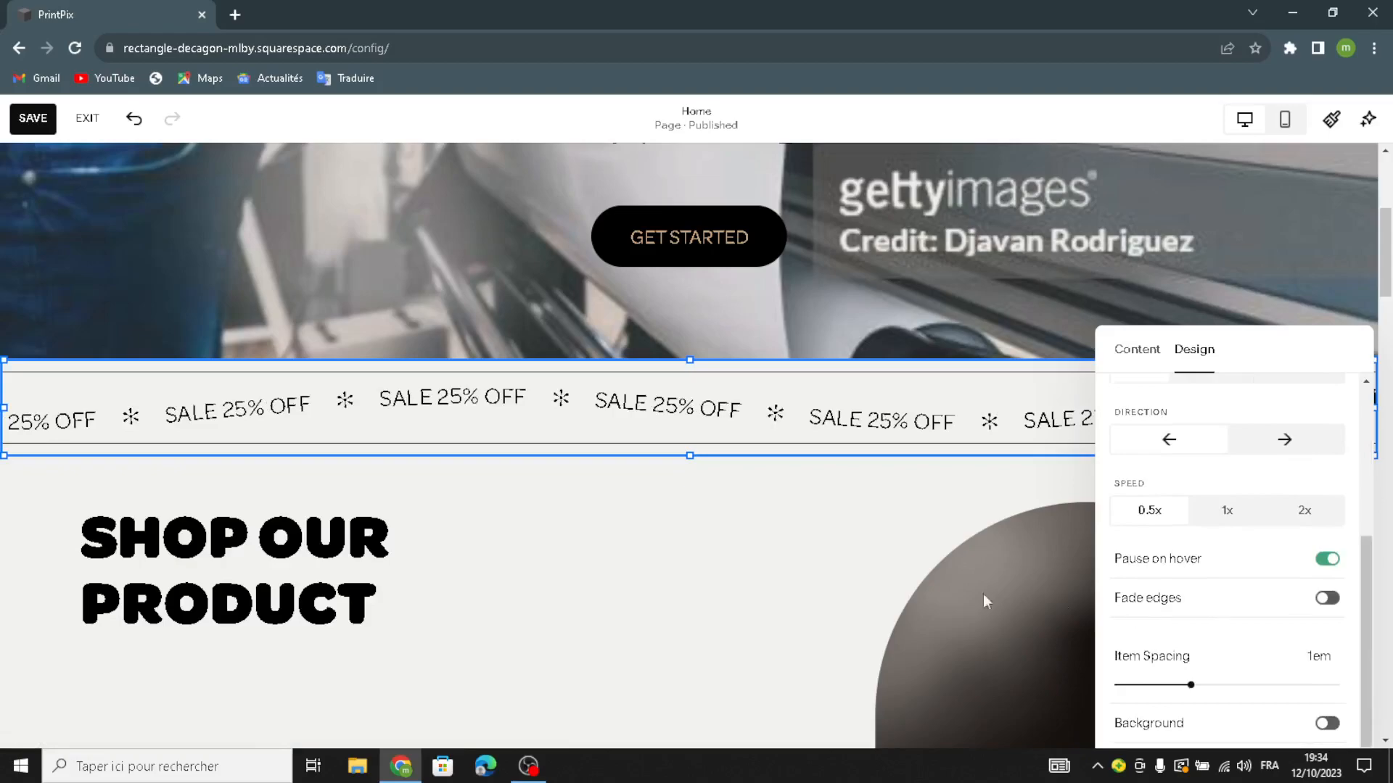
click(791, 520)
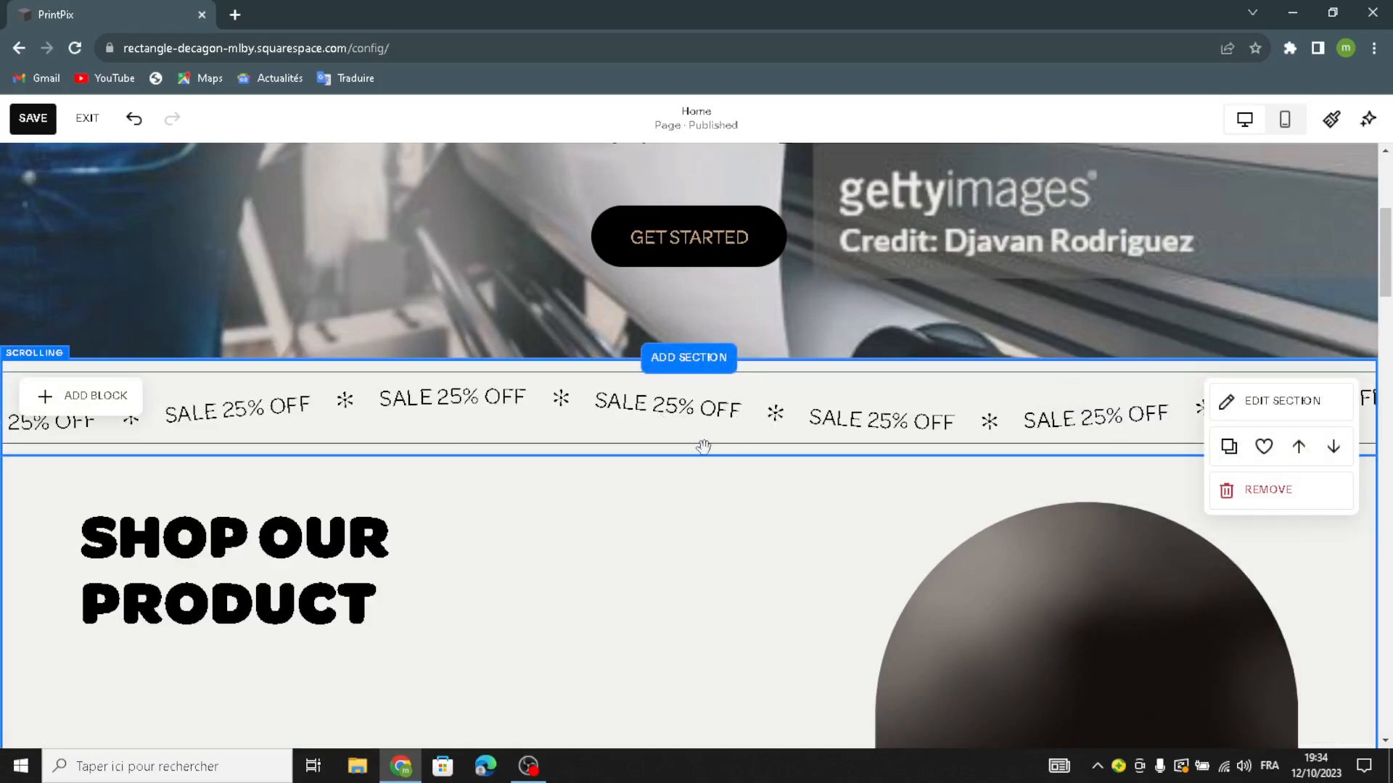
Replace the arched product photo in the Shop Our Product section with an empty image block beside the text
scroll(618, 410, down, 5)
click(950, 256)
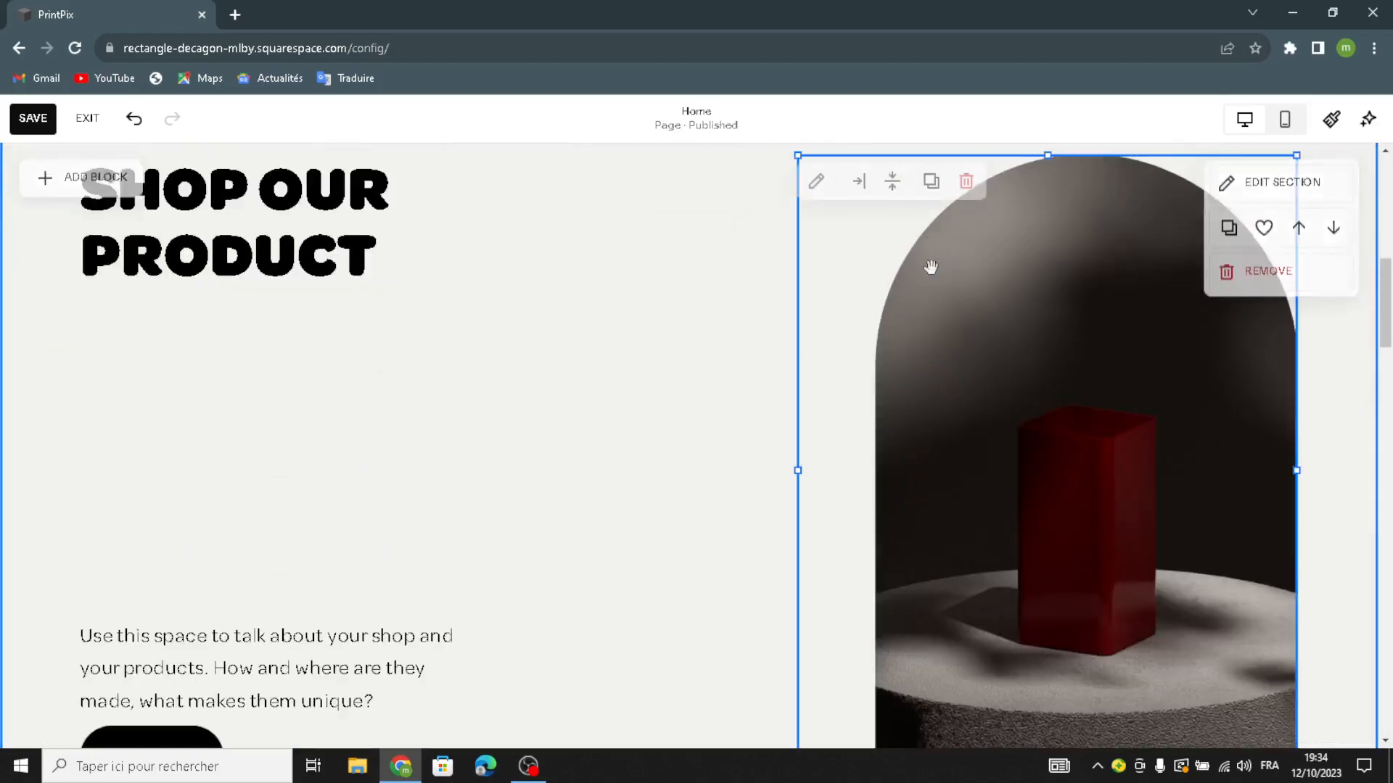
click(965, 181)
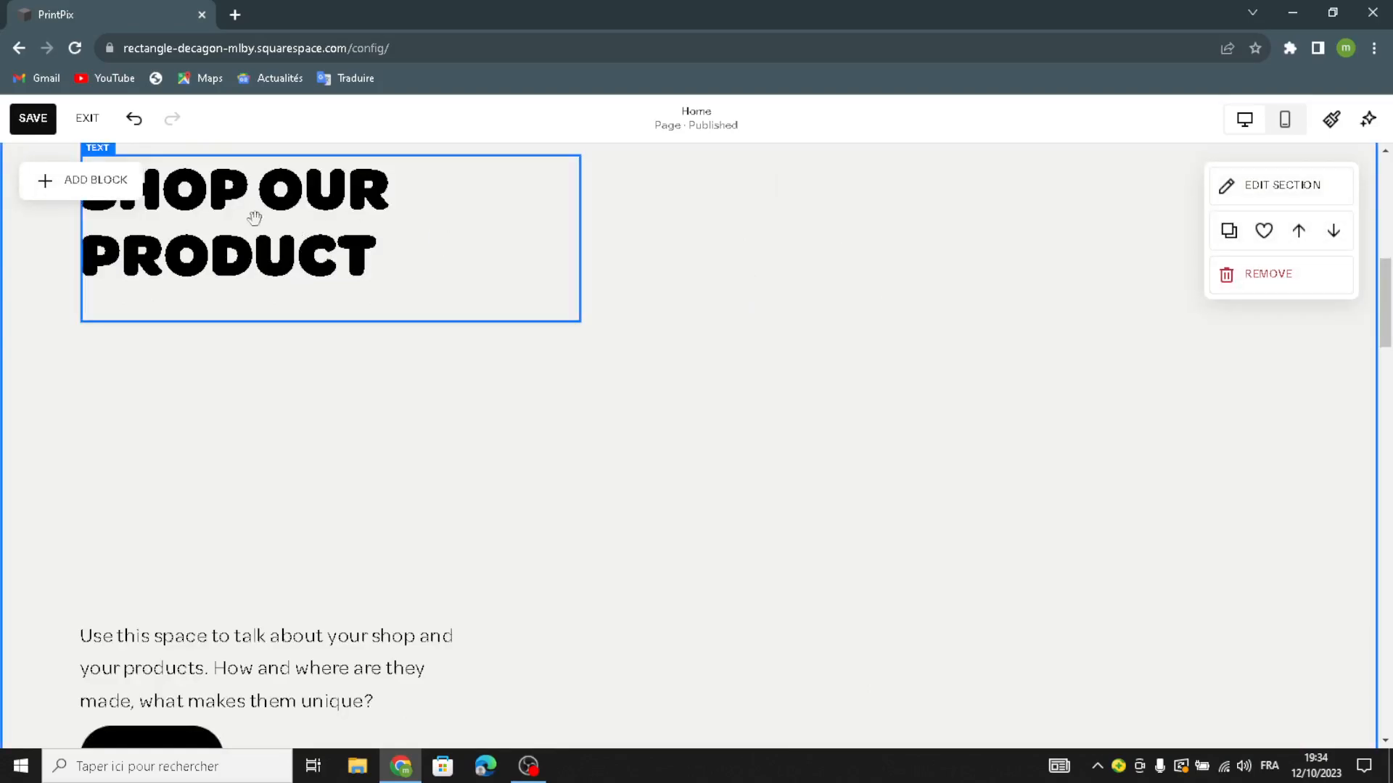
click(73, 187)
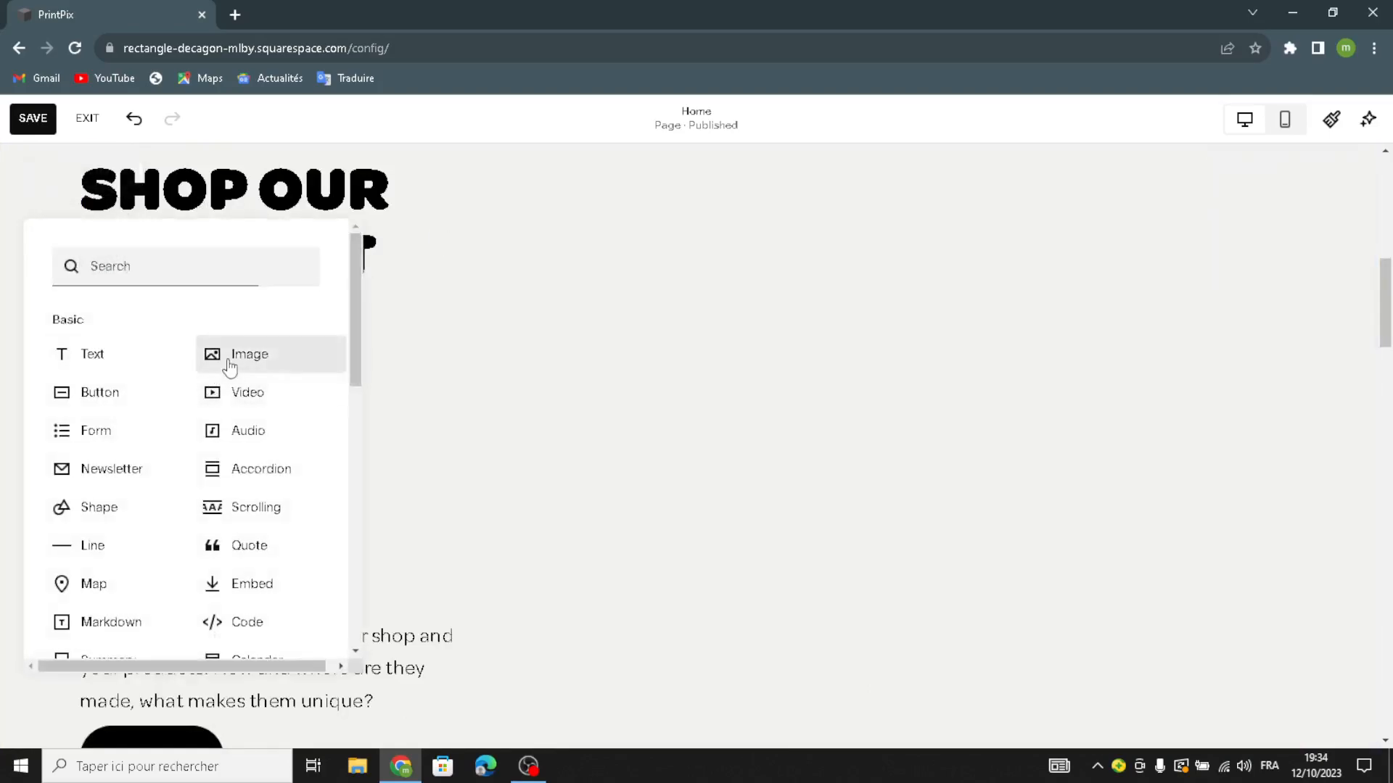
click(227, 367)
drag(314, 324, 976, 395)
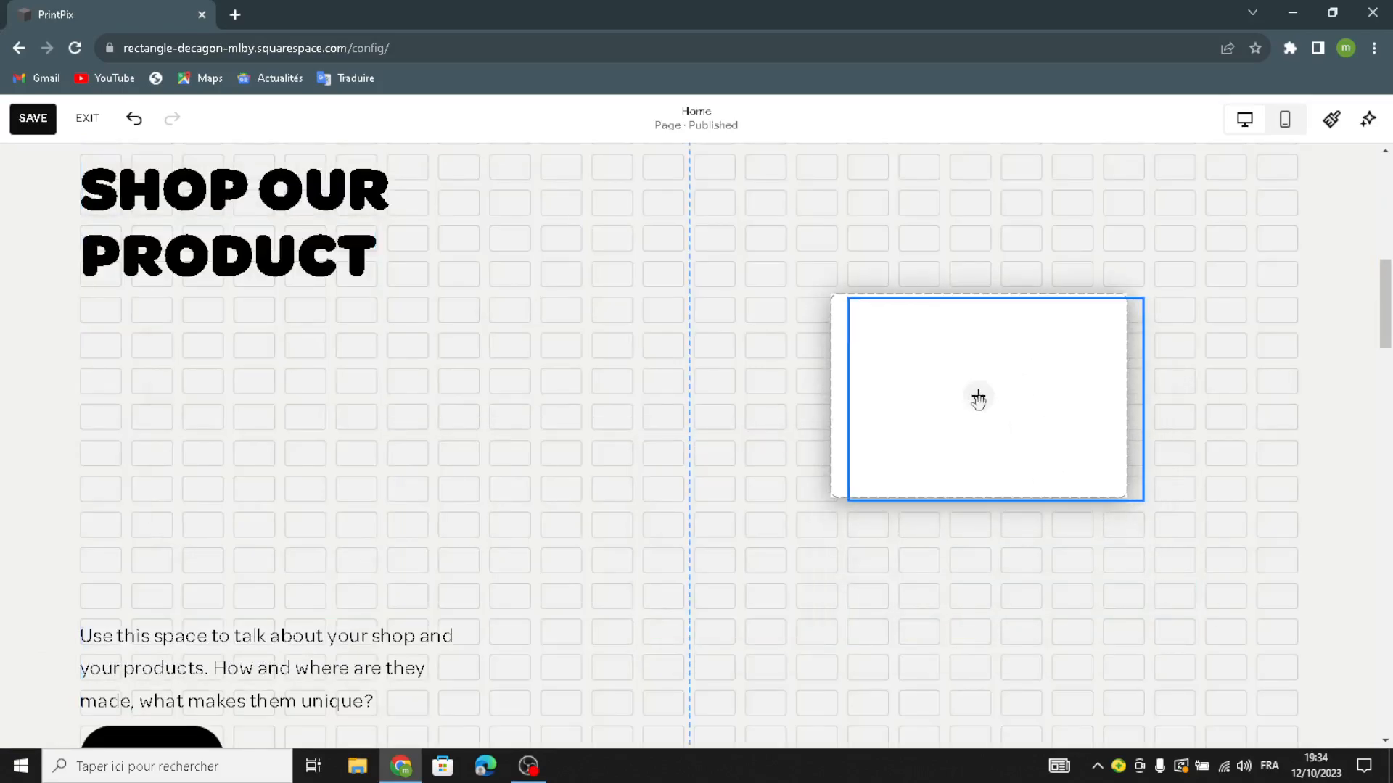
Browse stock images for the new image block, searching the free images for "printable stickers and labels"
click(990, 403)
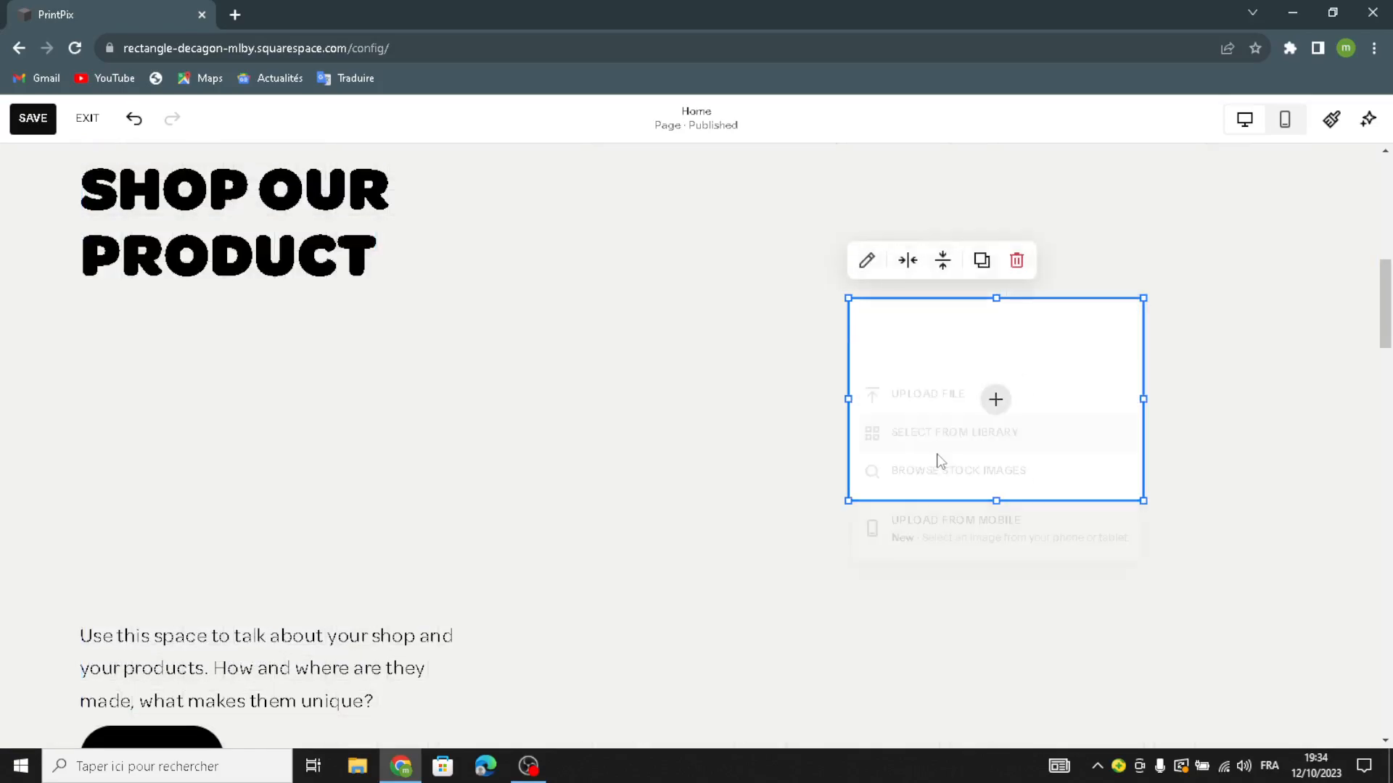
click(893, 469)
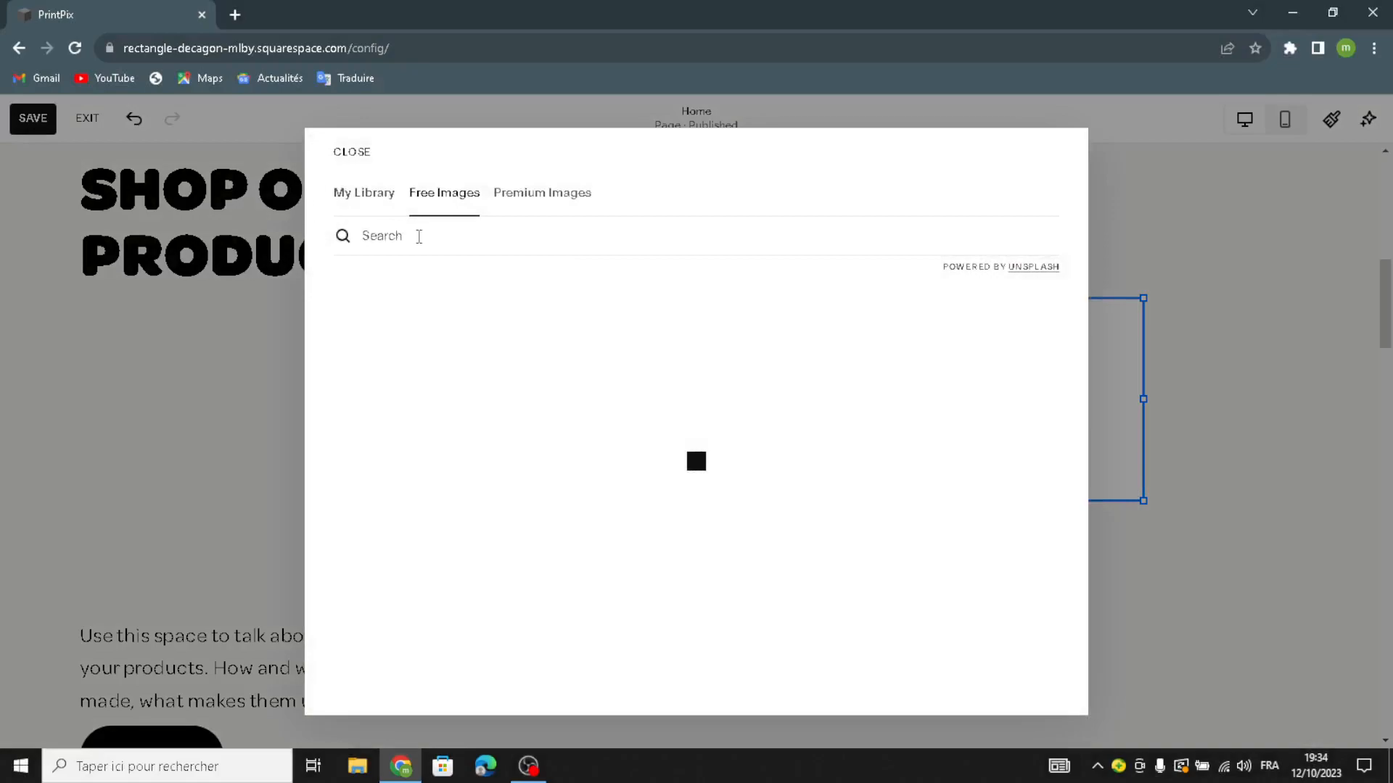
text(printab)
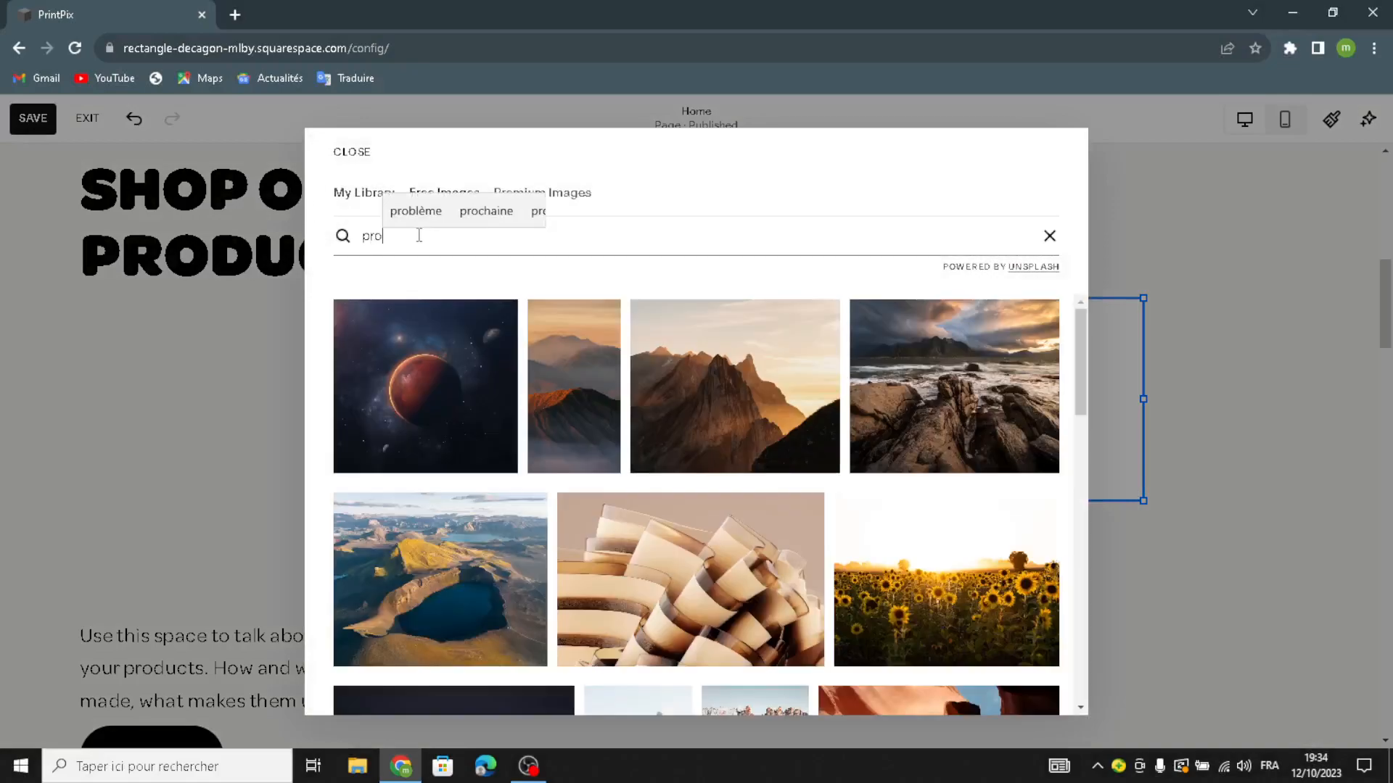
text(l)
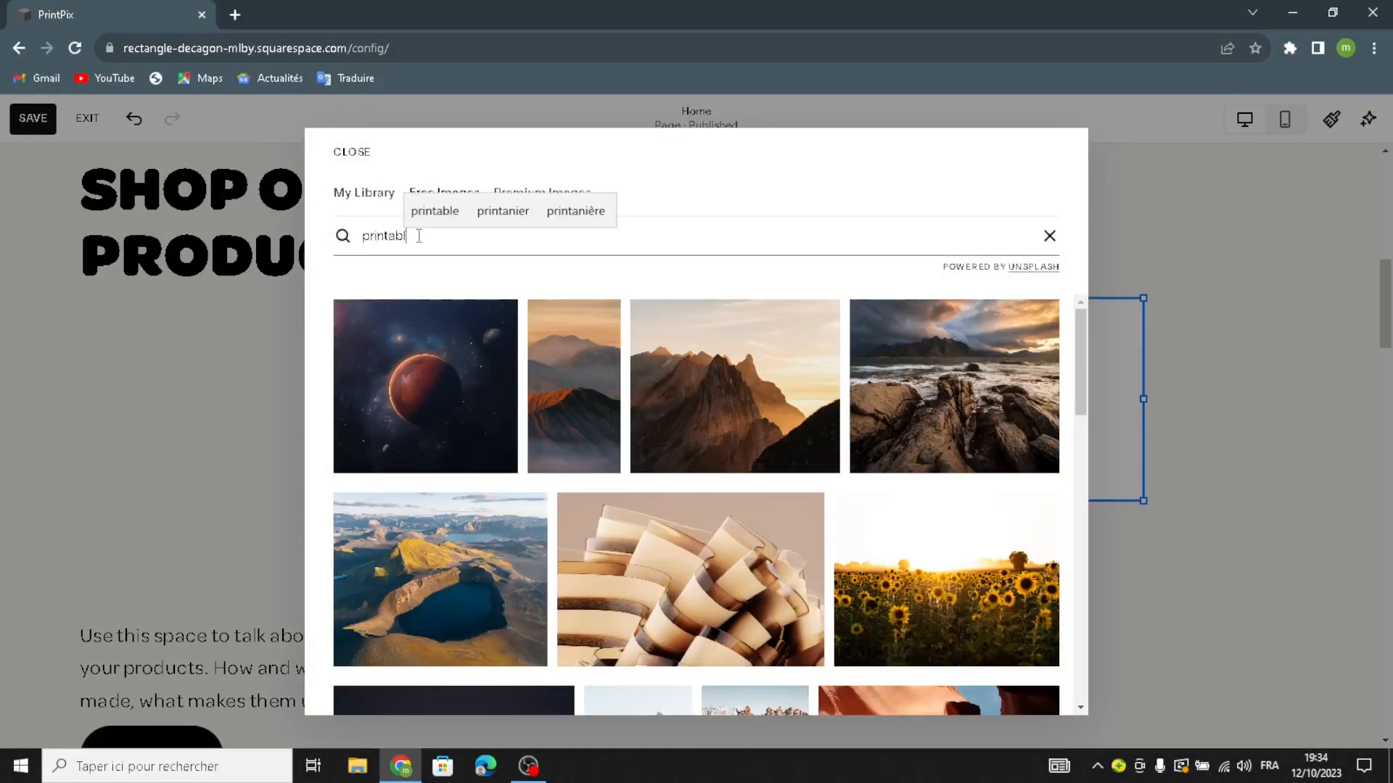
text(e stickers an d)
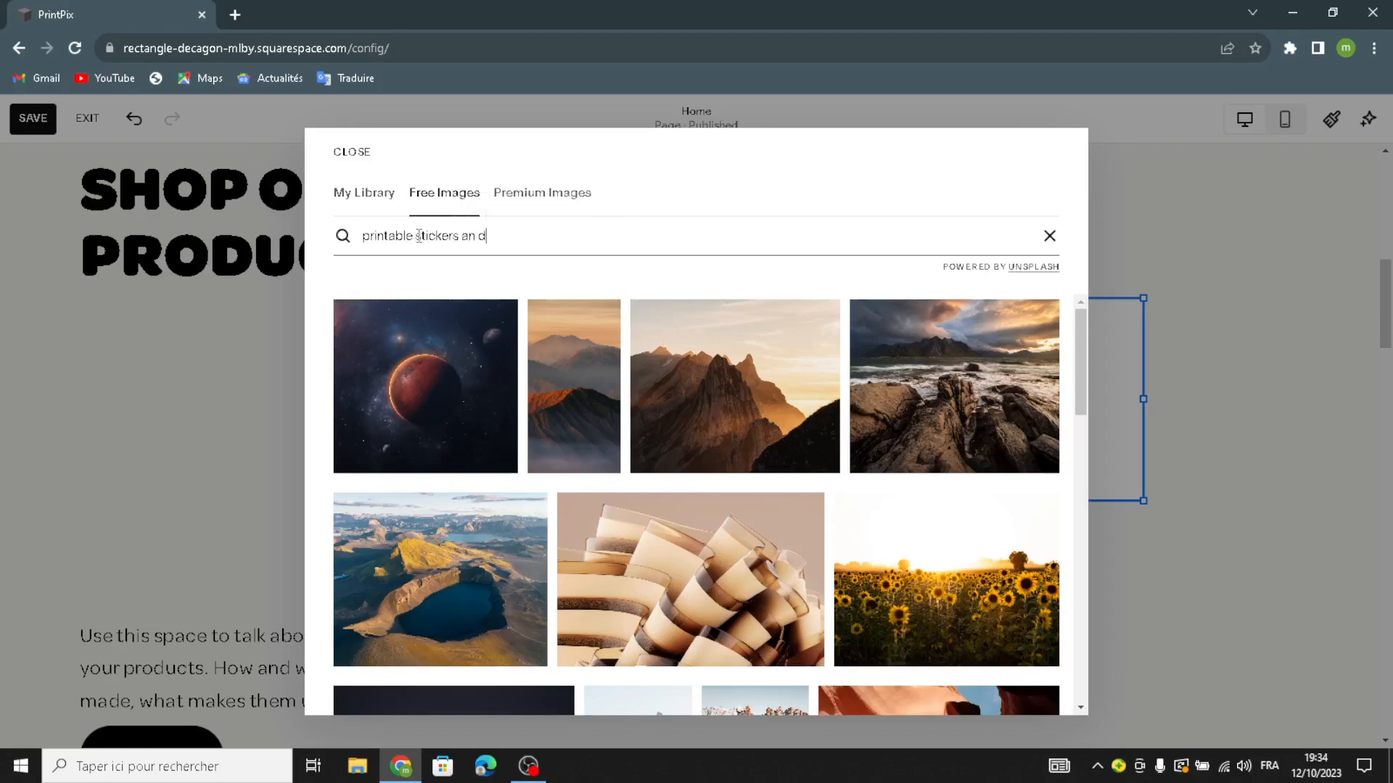
key(BackSpace)
key(BackSpace)
key(BackSpace)
text(labels)
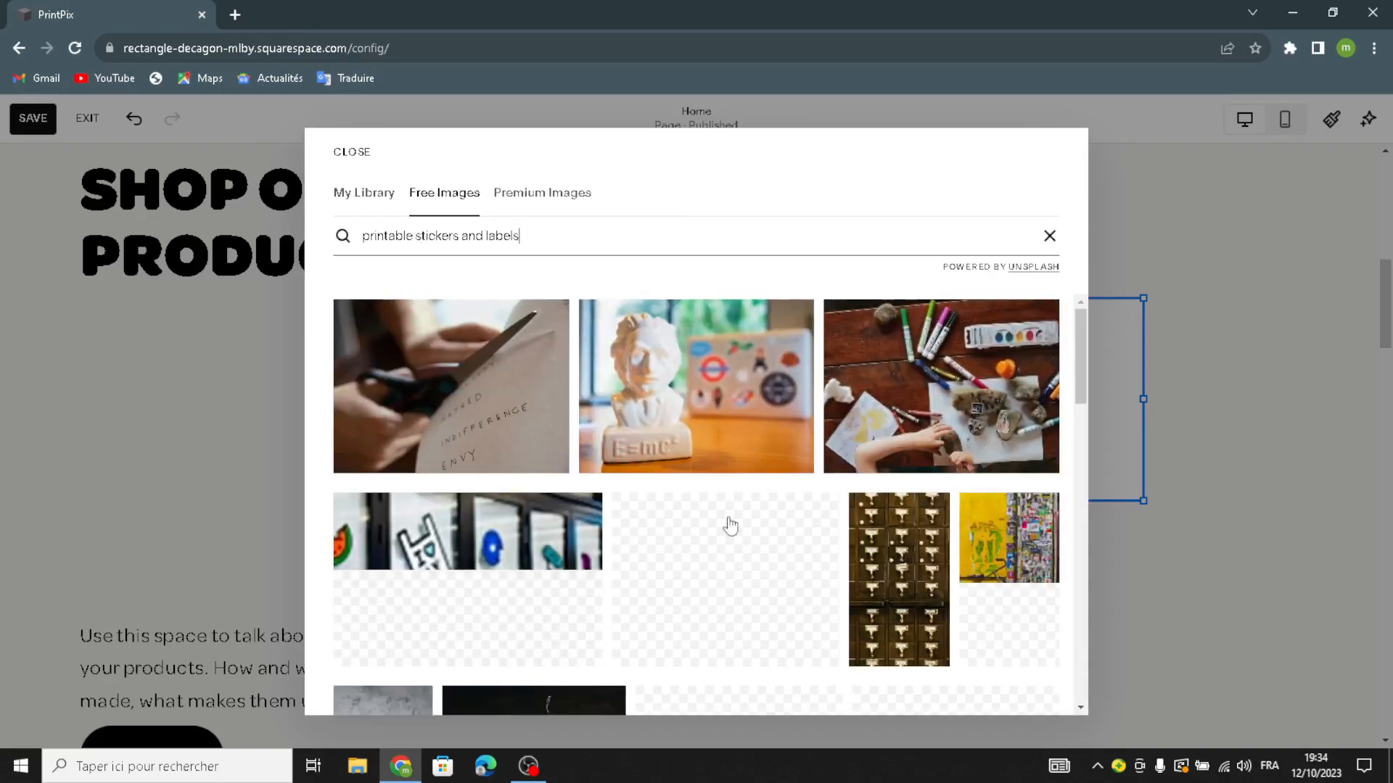
Insert the photo of assorted patches with the Unsplash sticker and enlarge the image block to fill the space beside the heading
scroll(841, 559, down, 3)
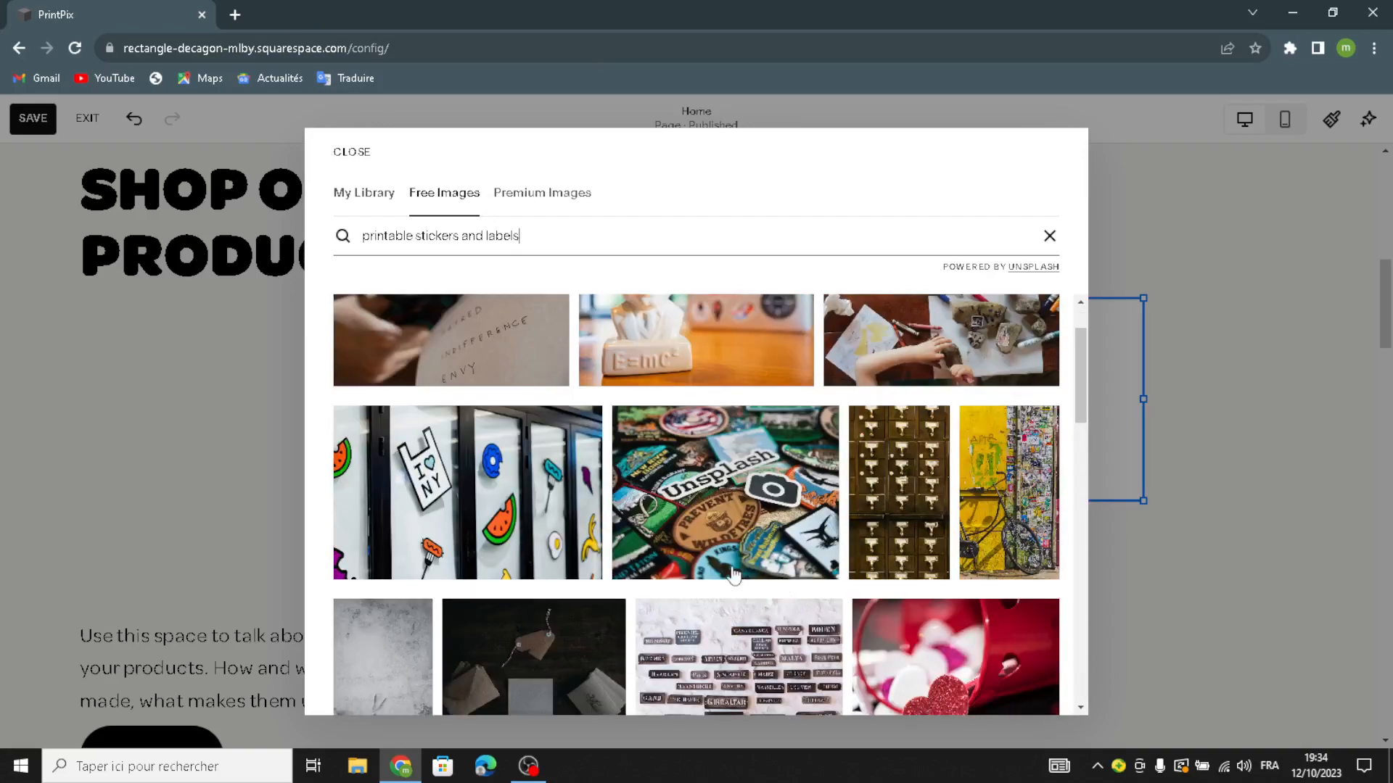
scroll(685, 552, up, 3)
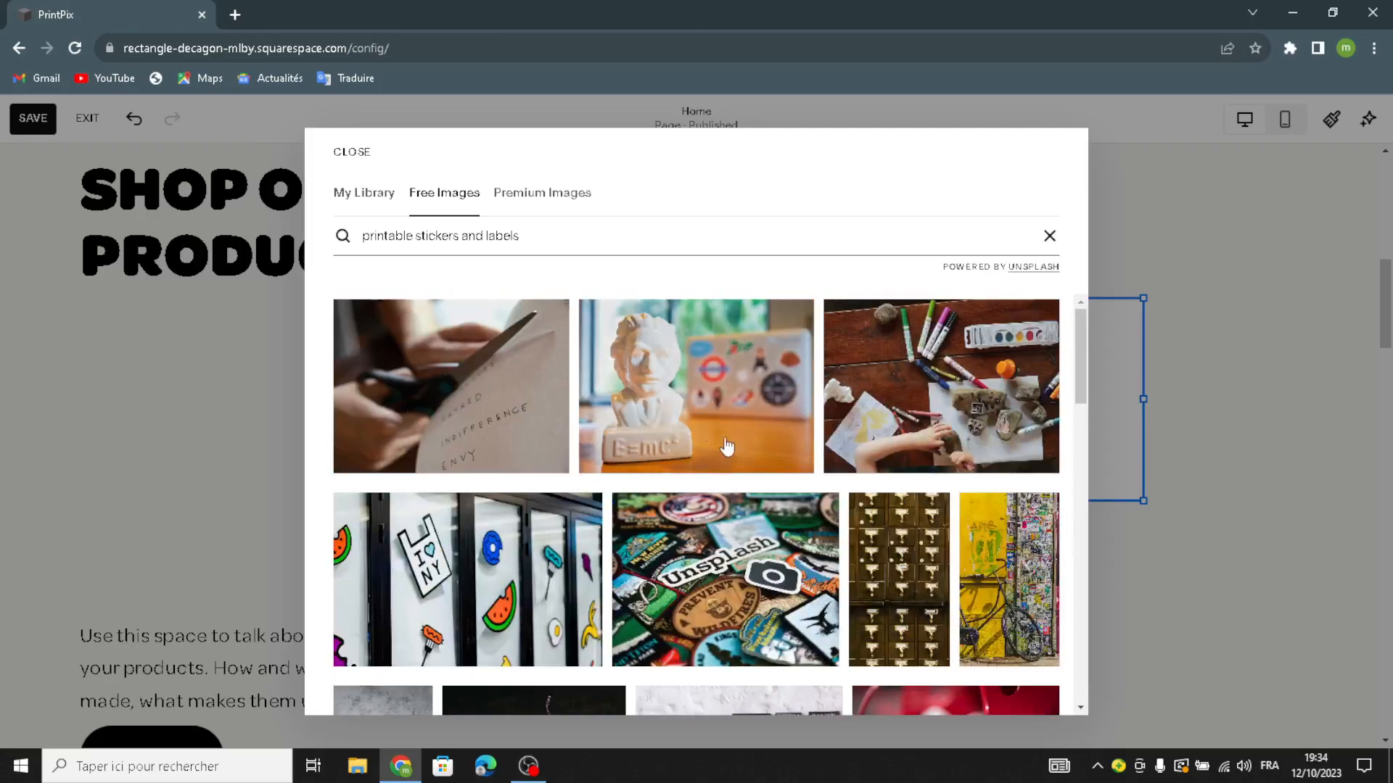
click(761, 613)
click(830, 510)
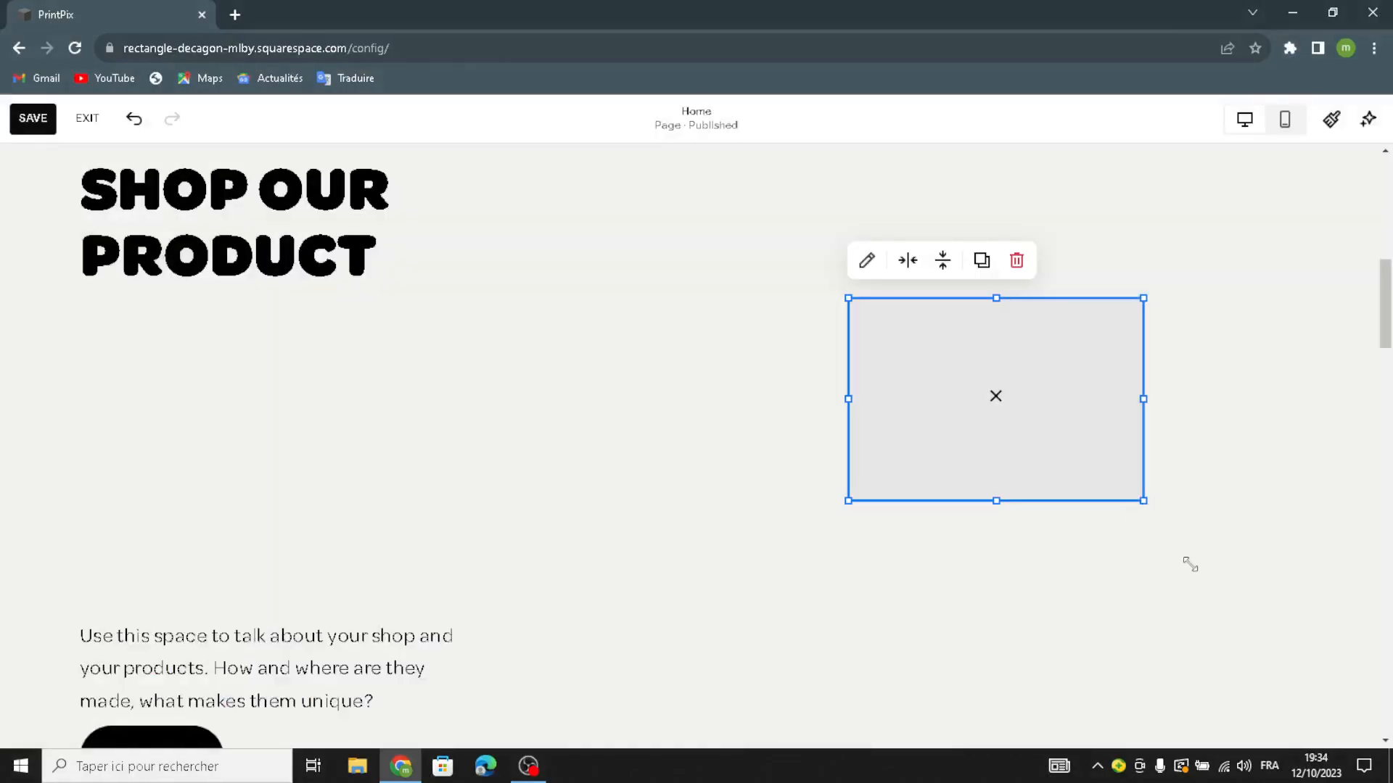
drag(1189, 564, 1296, 679)
drag(848, 299, 589, 225)
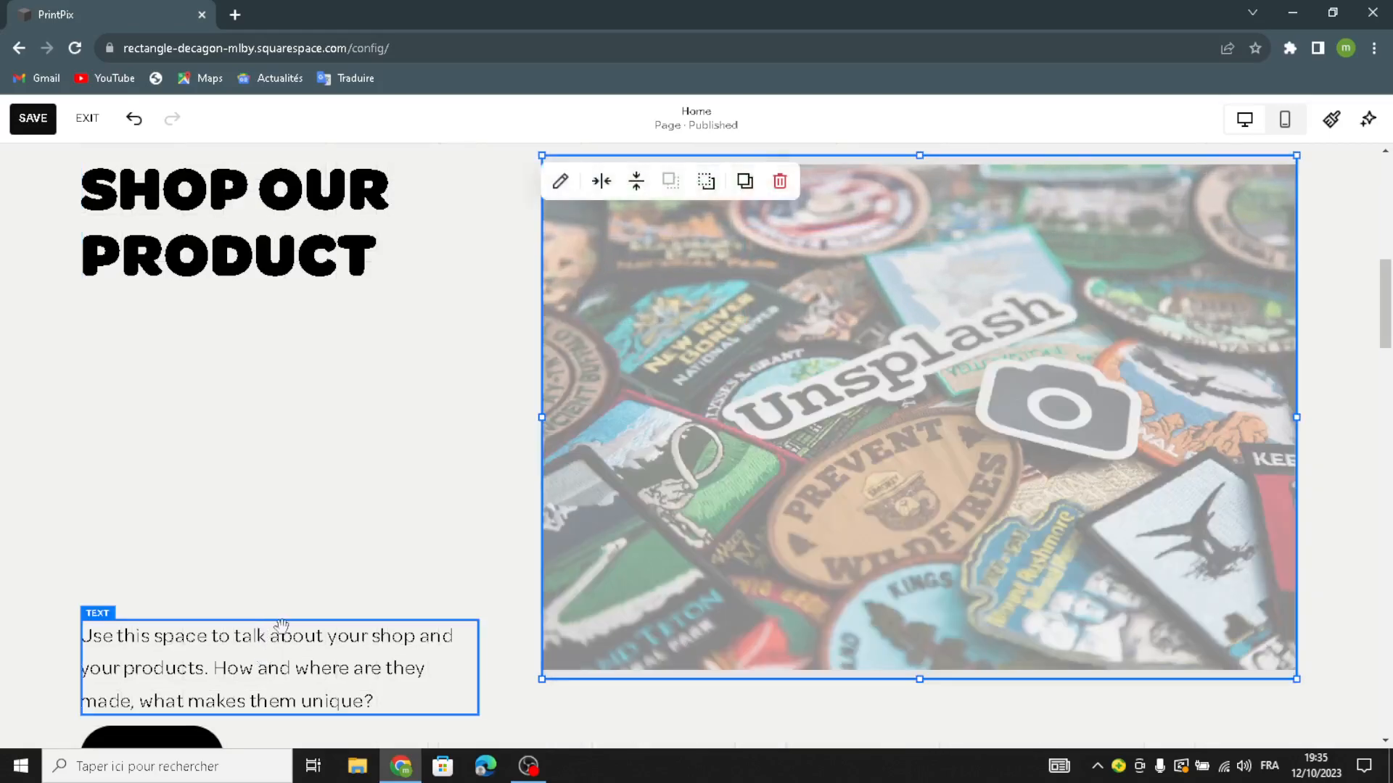
Move the shop description up beneath the Shop Our Product heading and place the Shop button just below it
drag(273, 634, 235, 390)
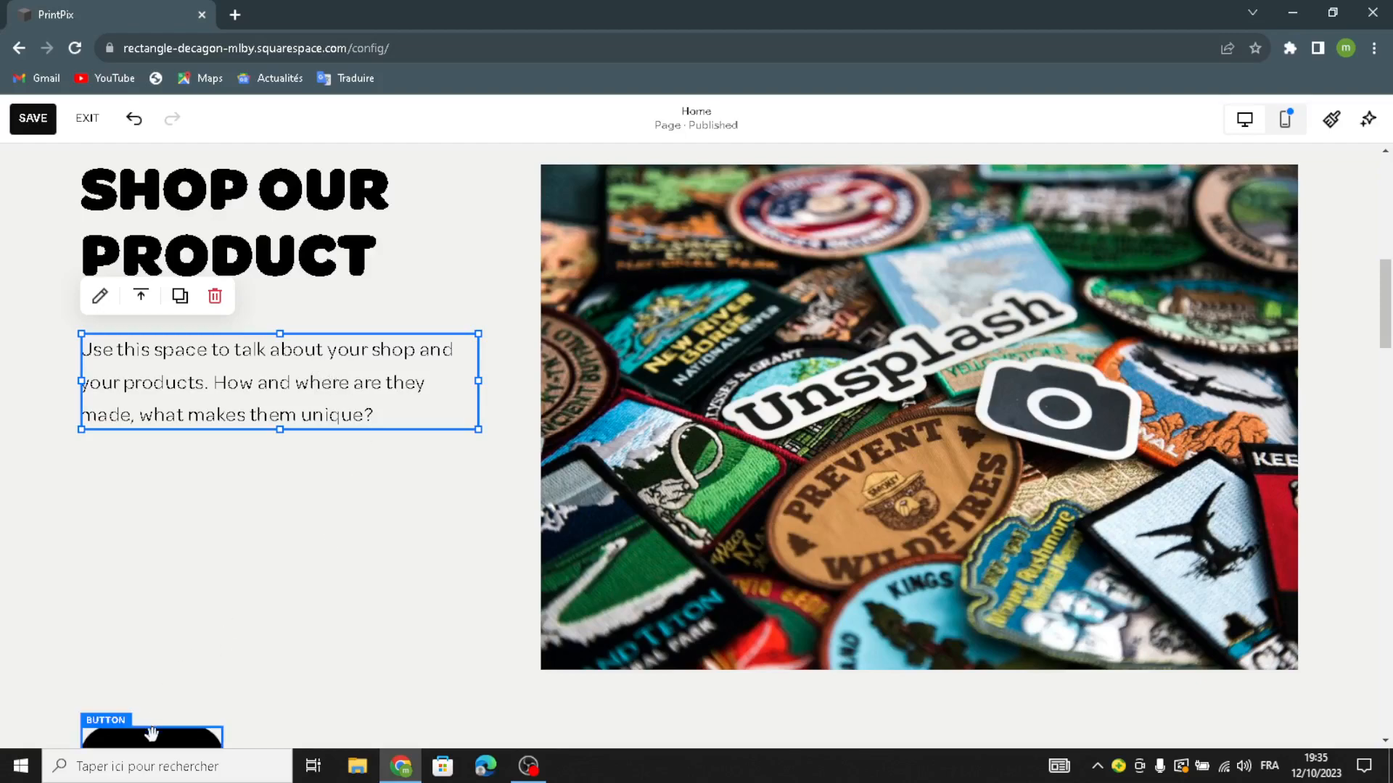
drag(206, 727, 194, 448)
drag(199, 373, 197, 374)
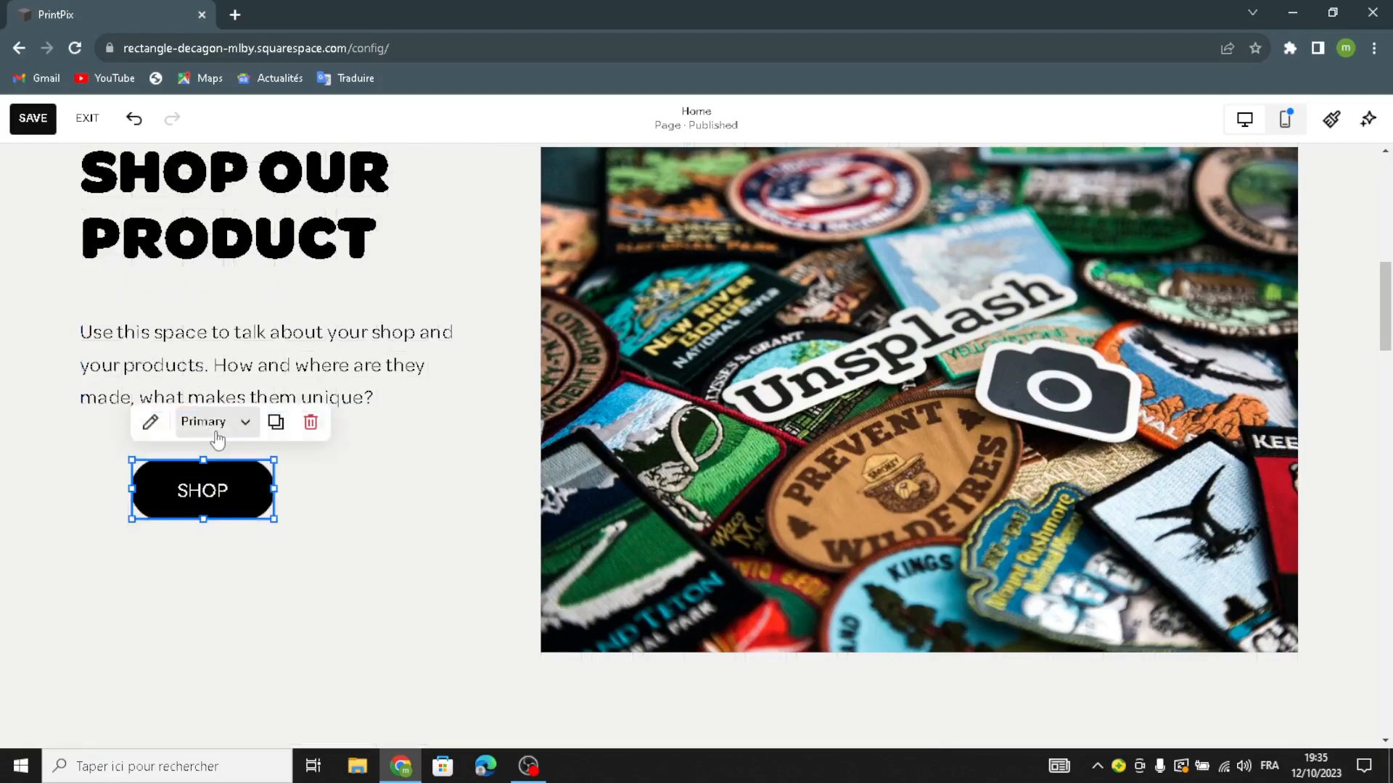
click(139, 429)
Change the shop description's text style to Heading 4
click(155, 351)
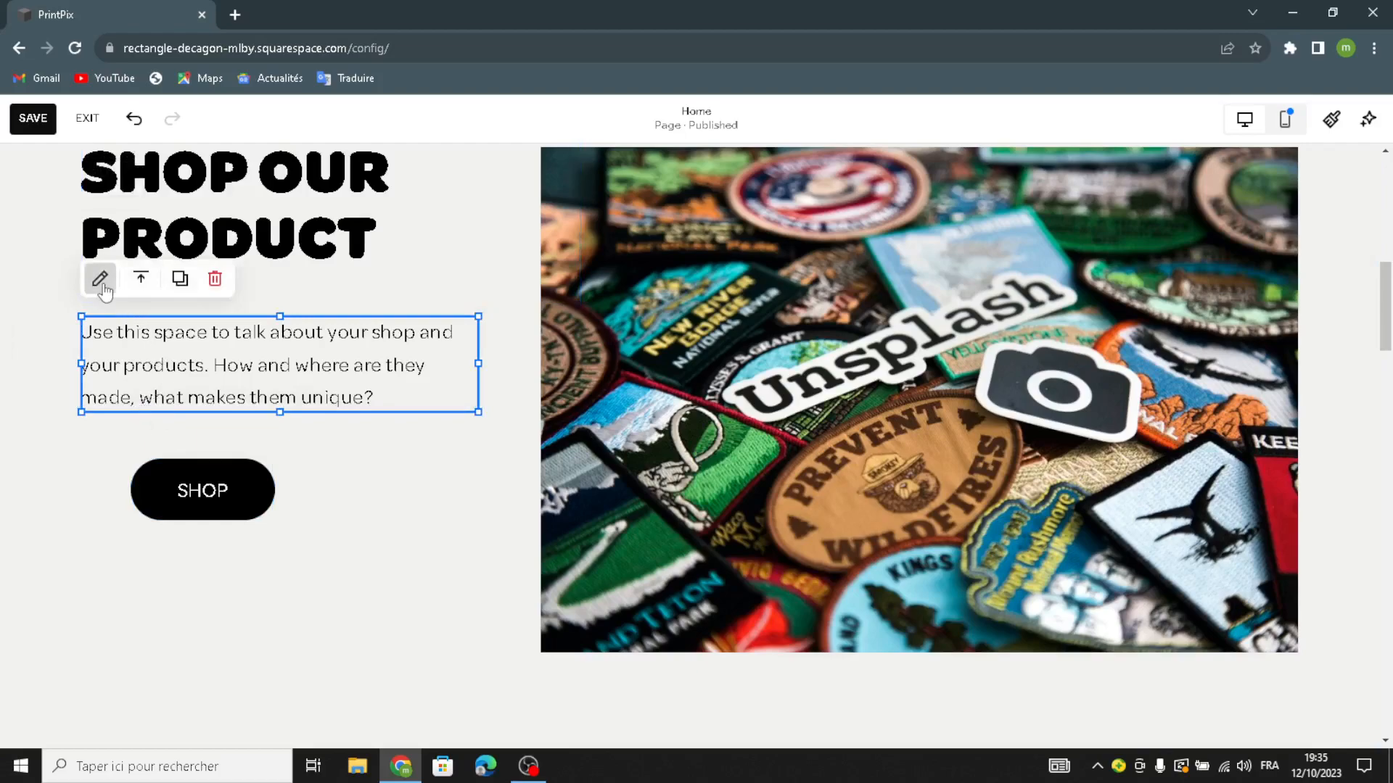
click(100, 279)
click(174, 273)
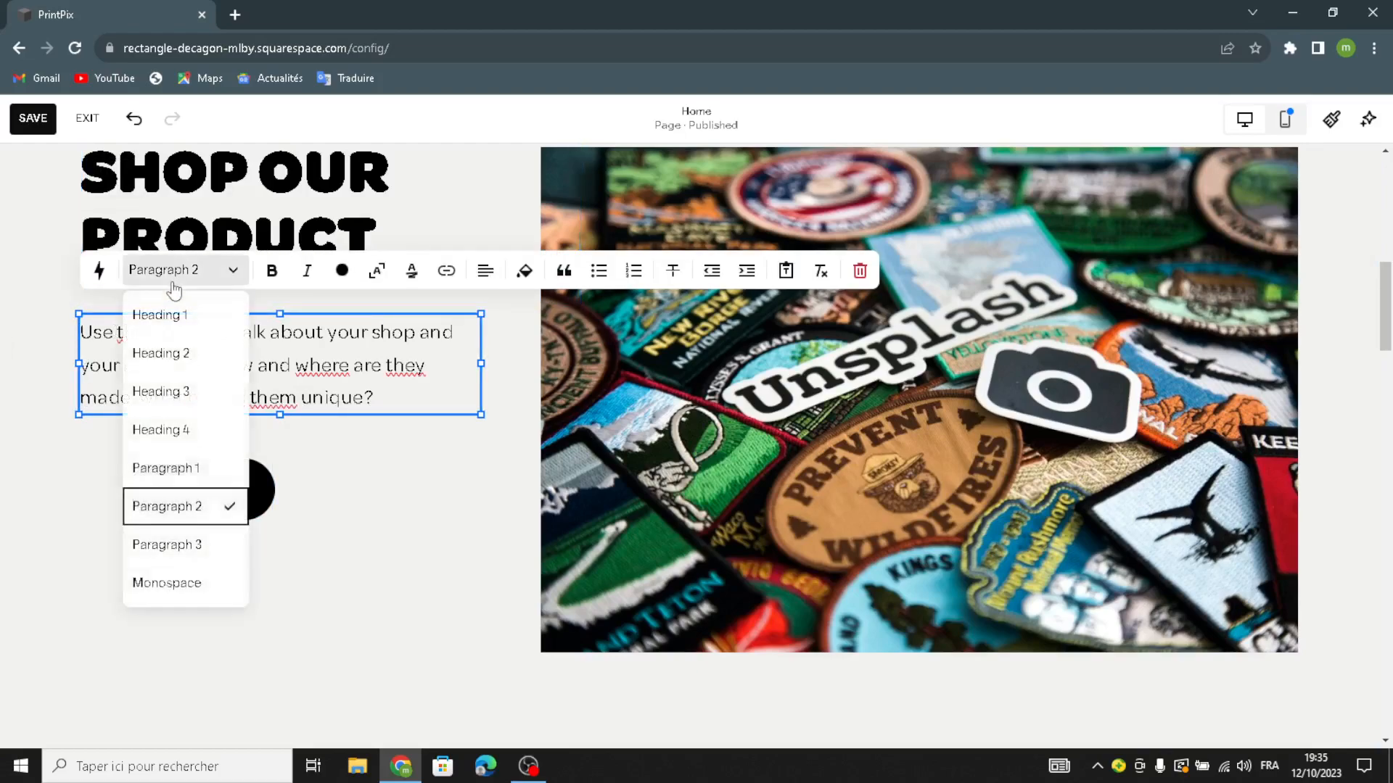
click(170, 430)
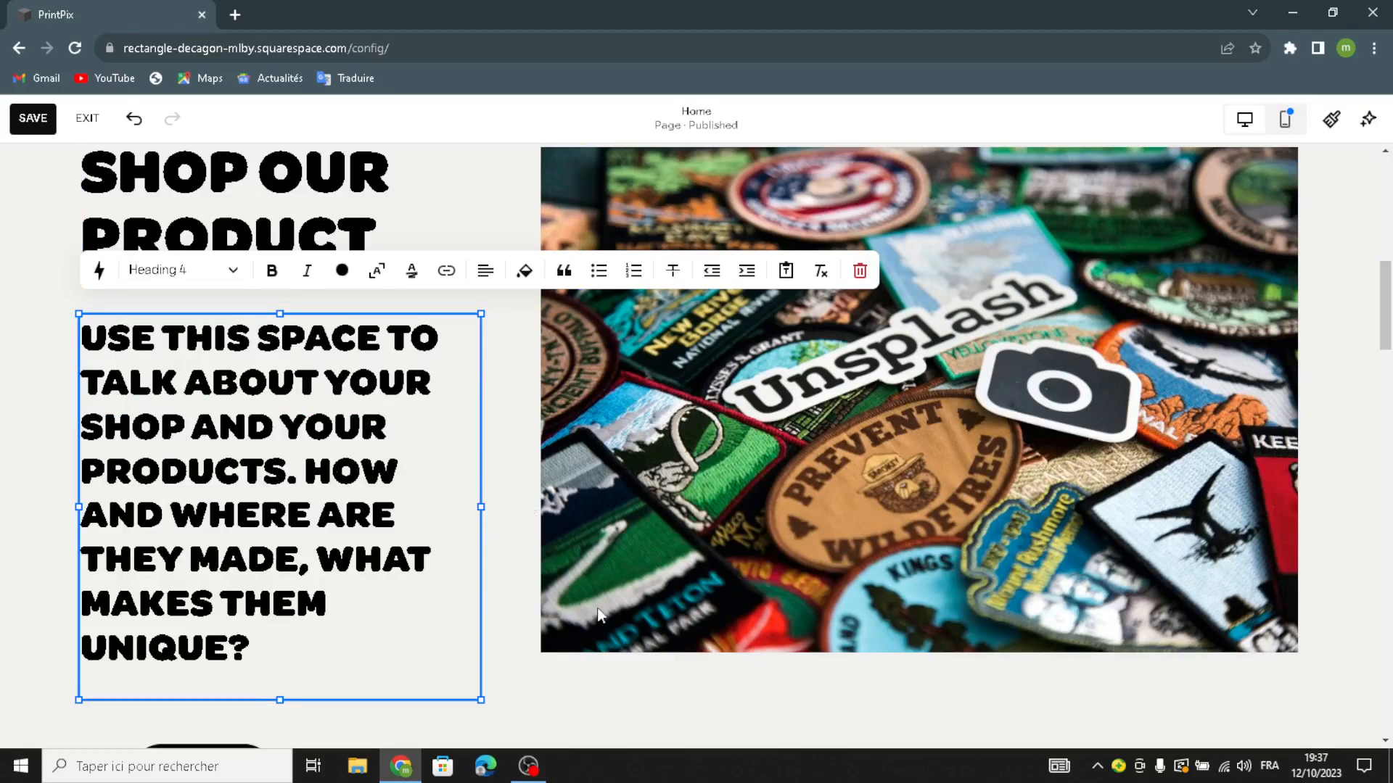
Apply the generated background art with diagonal translucent planes to the Shop Our Product section
scroll(652, 591, down, 1)
scroll(699, 564, up, 5)
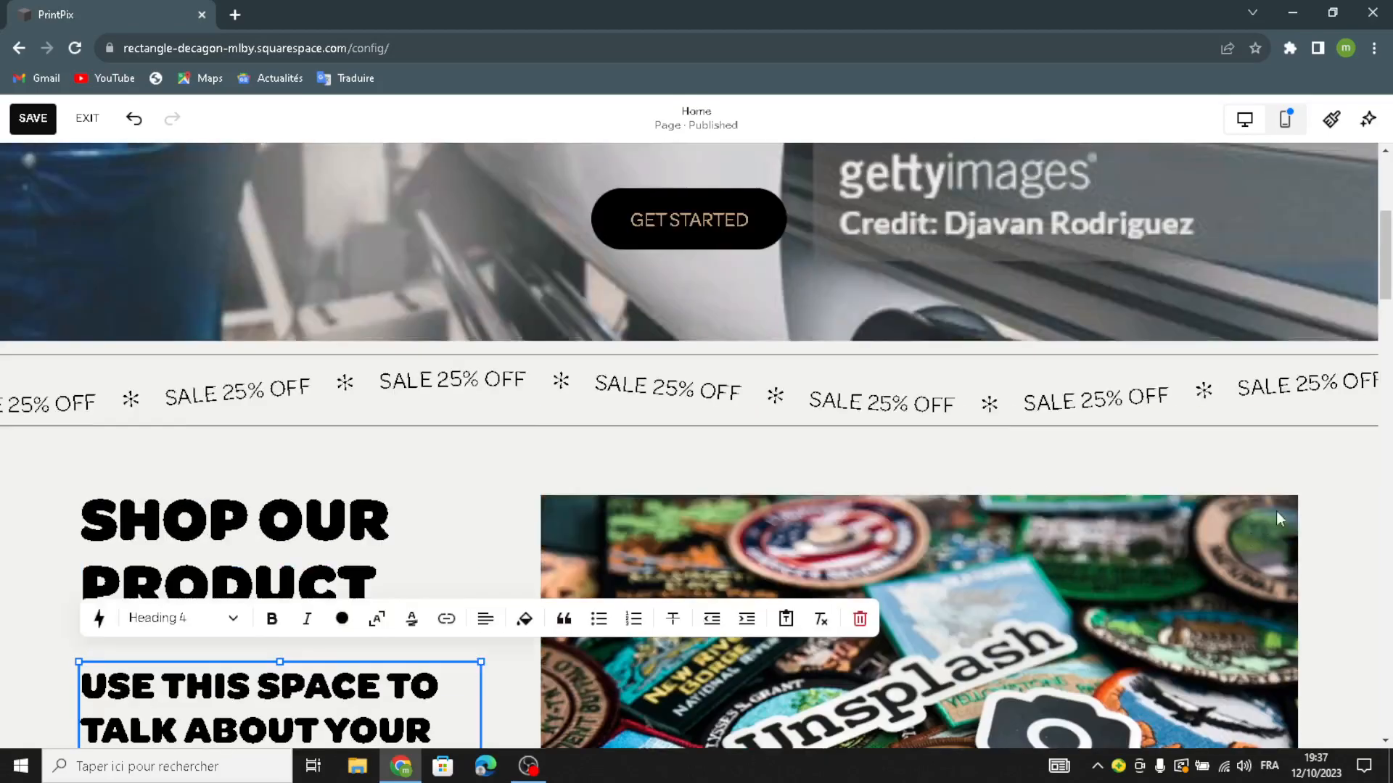
click(1339, 497)
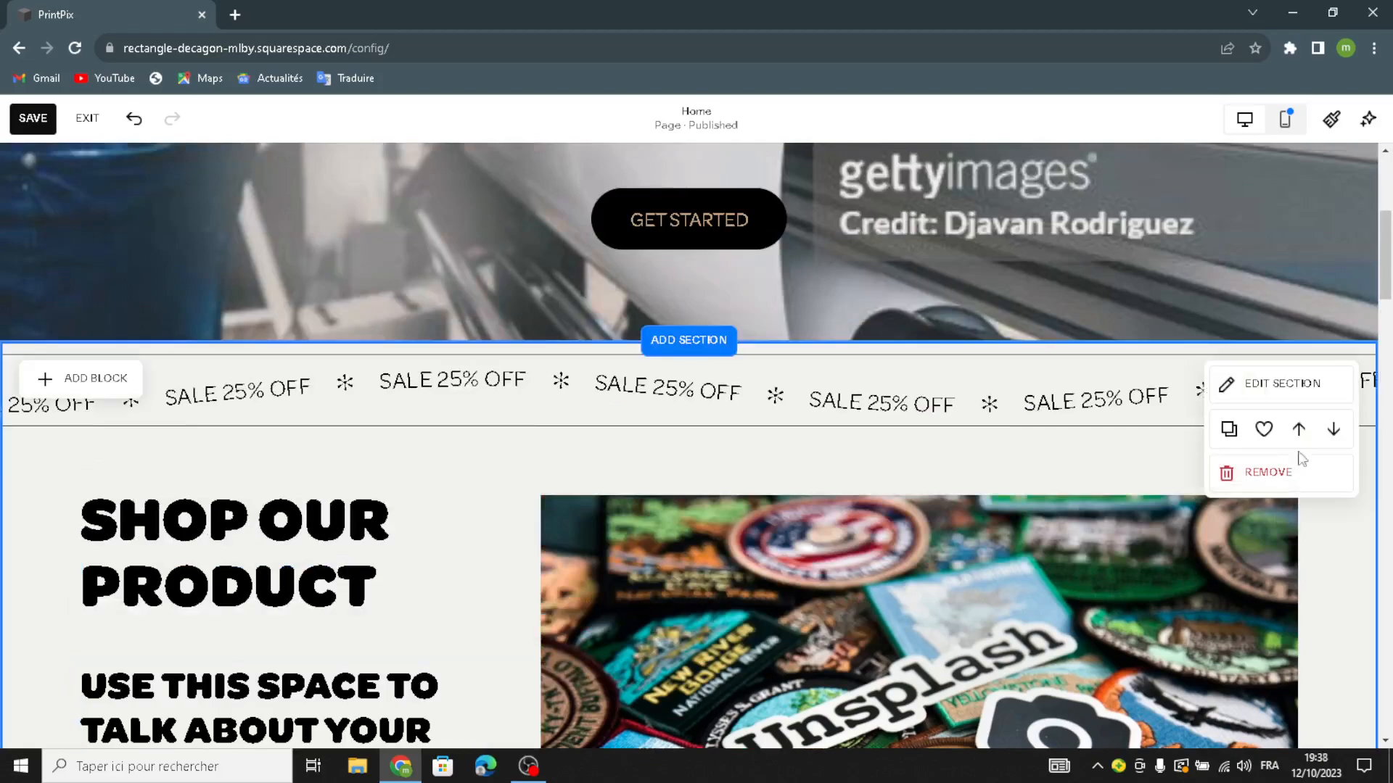
click(1282, 384)
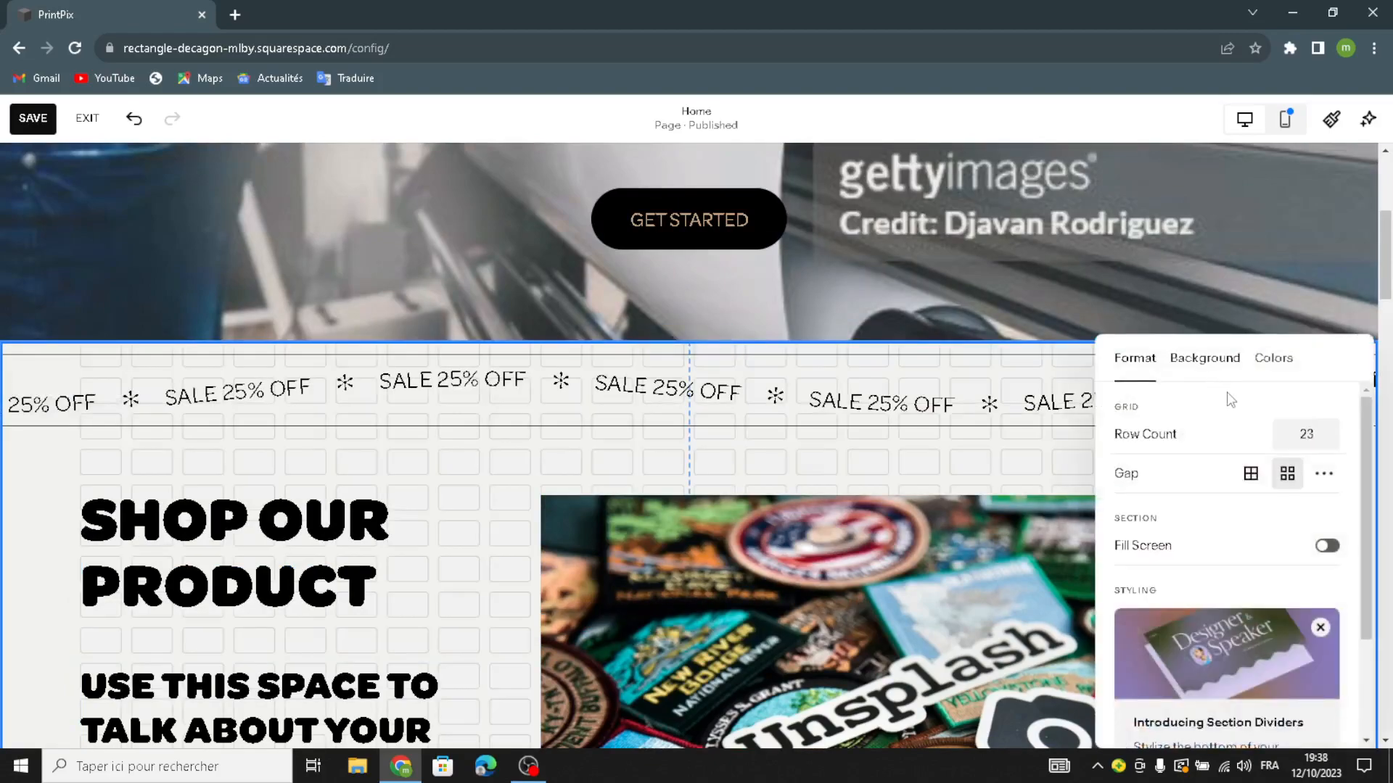
click(1205, 361)
click(1317, 421)
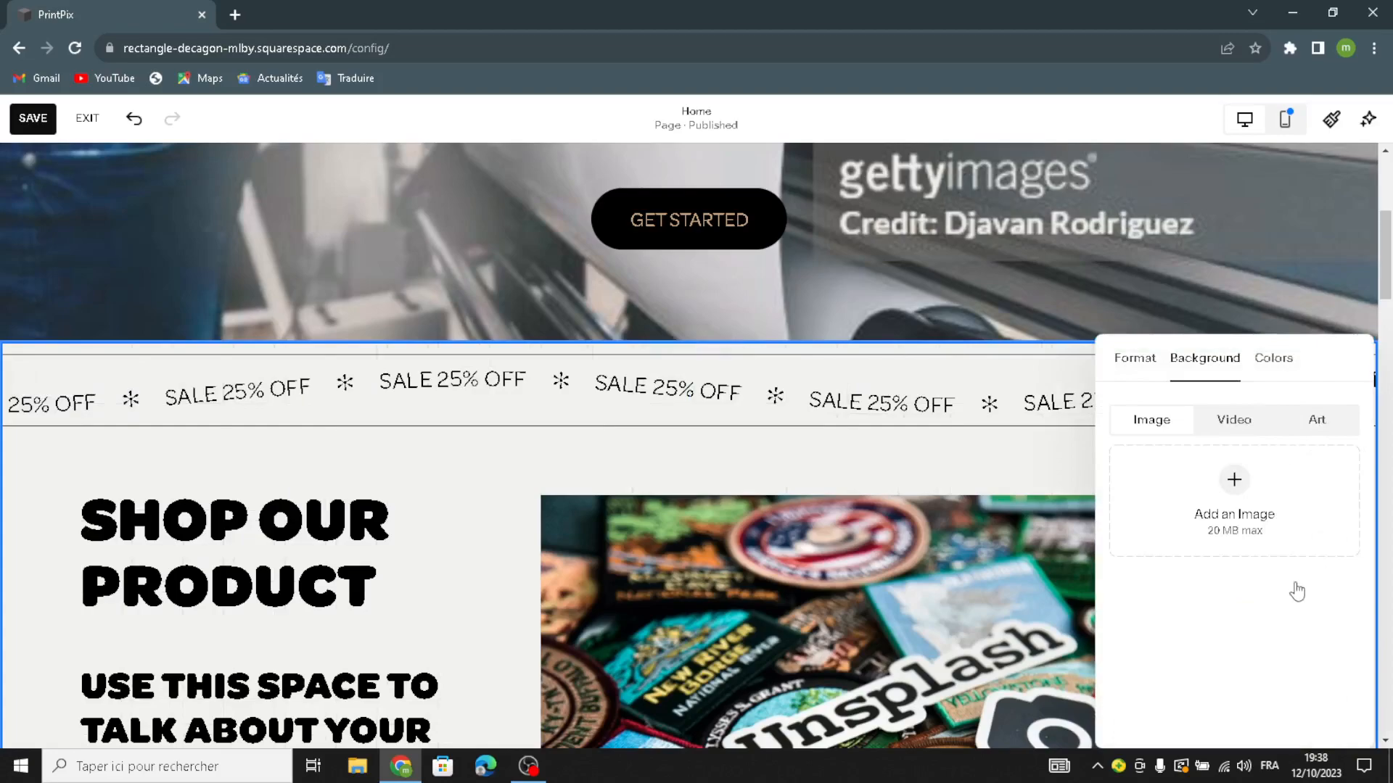
scroll(1282, 644, down, 5)
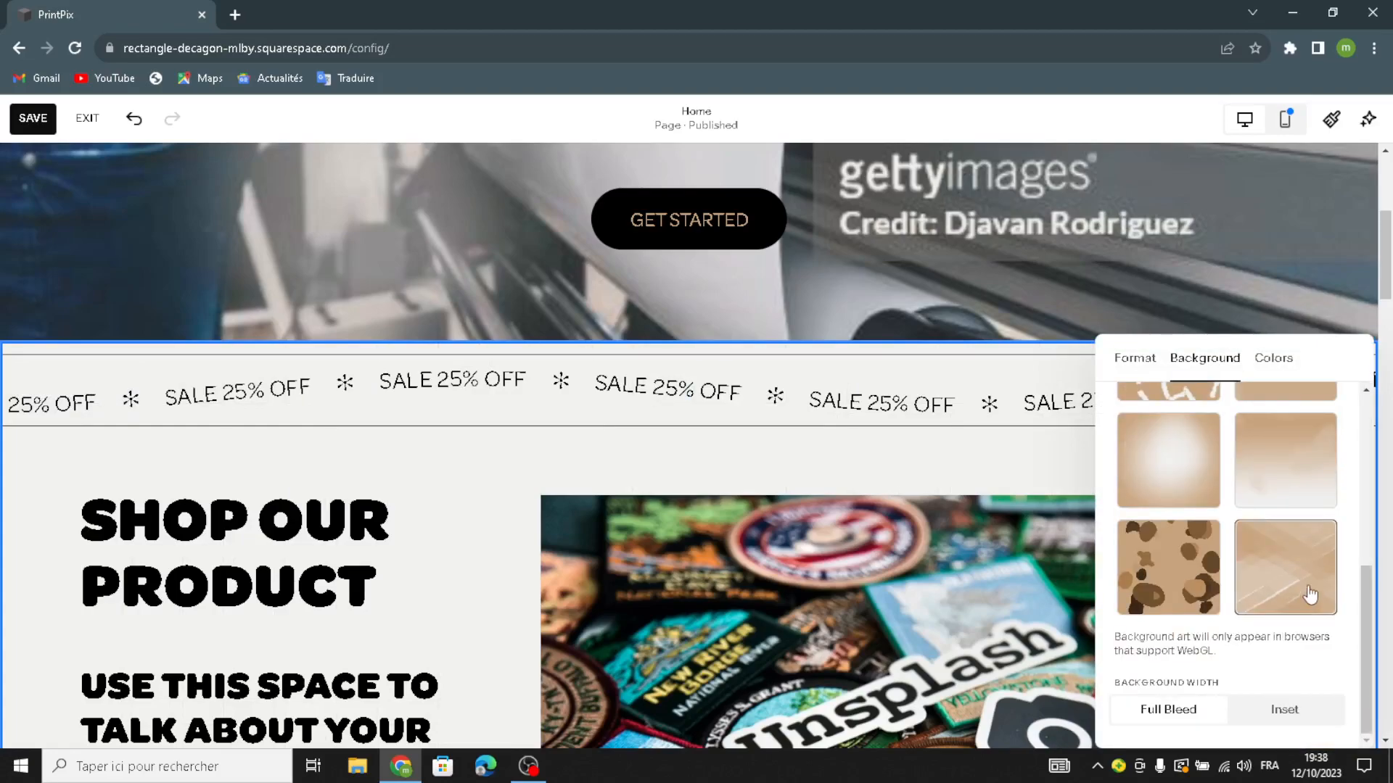
click(1285, 570)
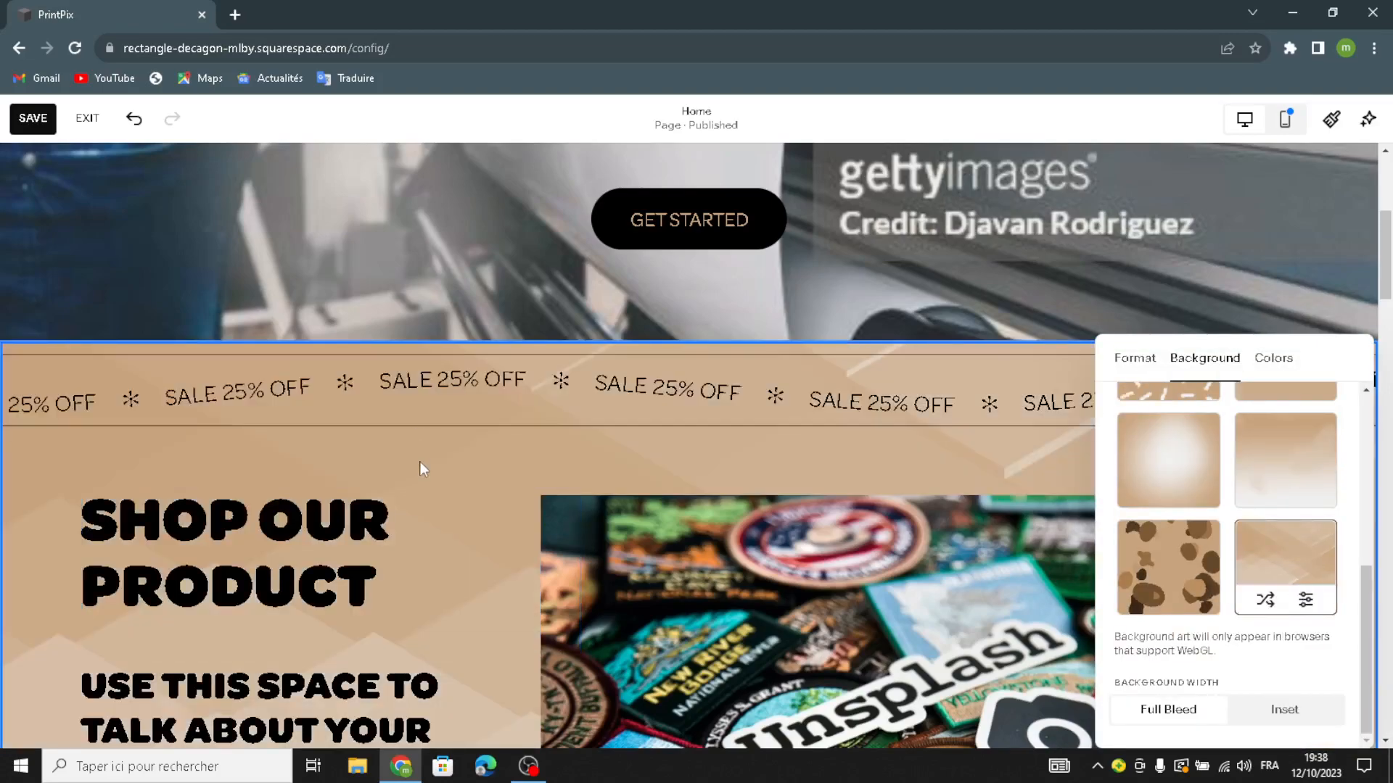
click(421, 465)
Move the Shop button up slightly, closer to the end of the description text
scroll(579, 621, down, 6)
scroll(308, 647, down, 1)
drag(183, 588, 187, 551)
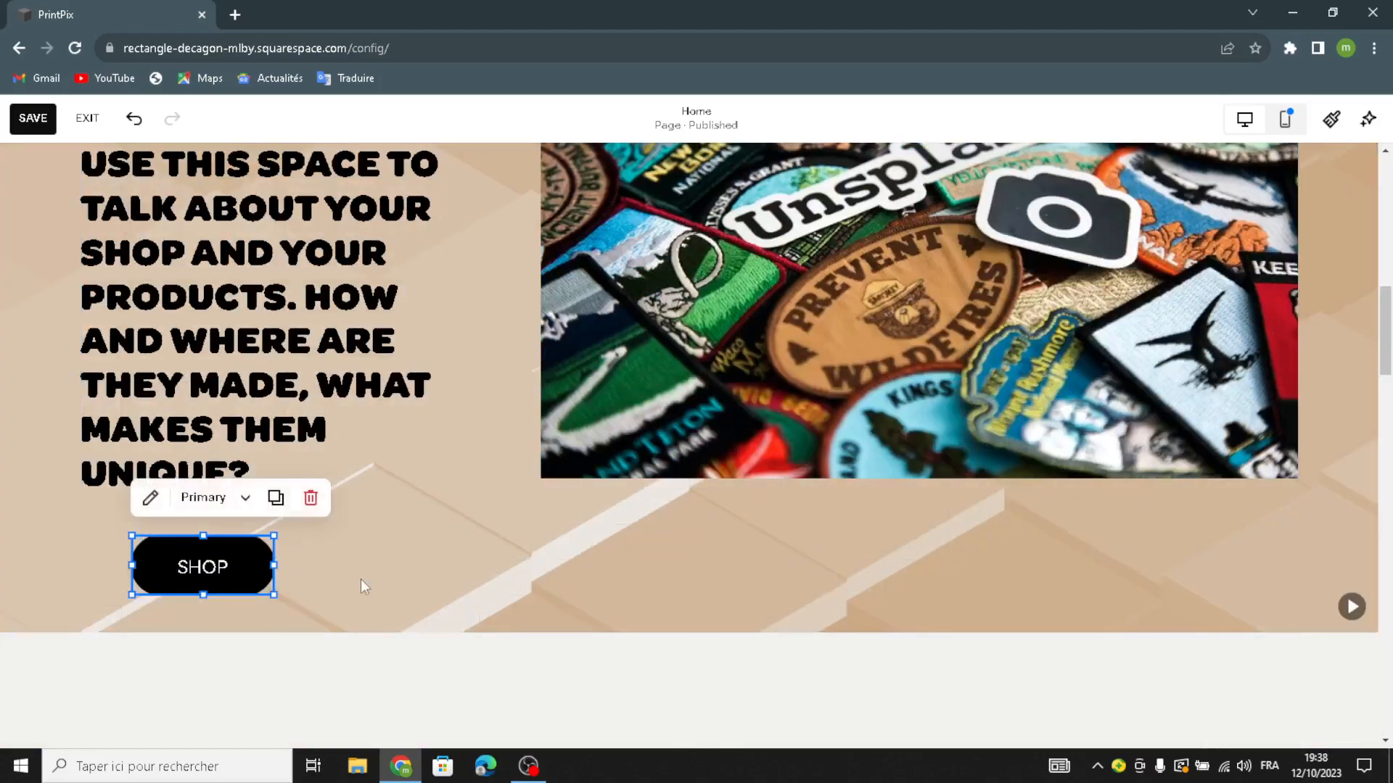
Apply the generated background art with diagonal translucent planes to the Services section
scroll(363, 586, down, 8)
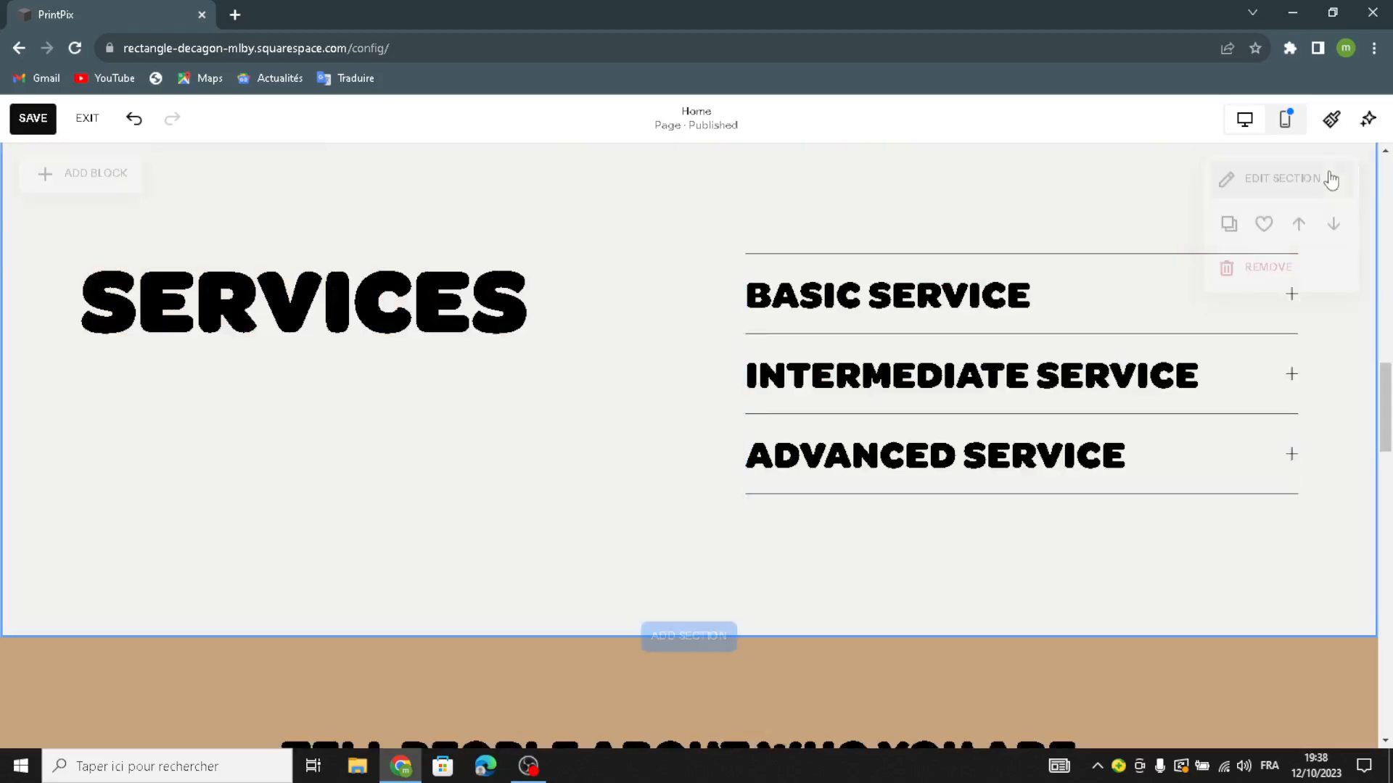
click(1249, 187)
click(1232, 242)
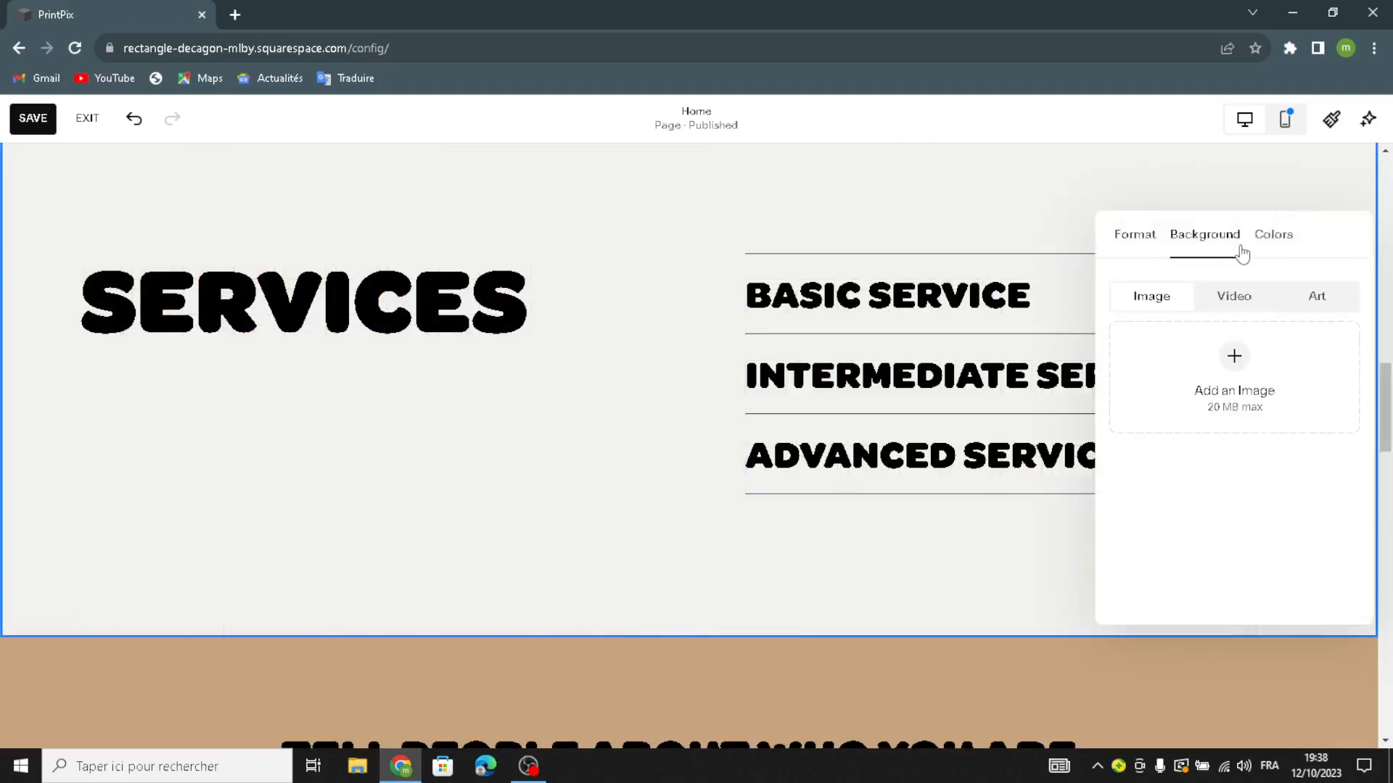
click(1305, 316)
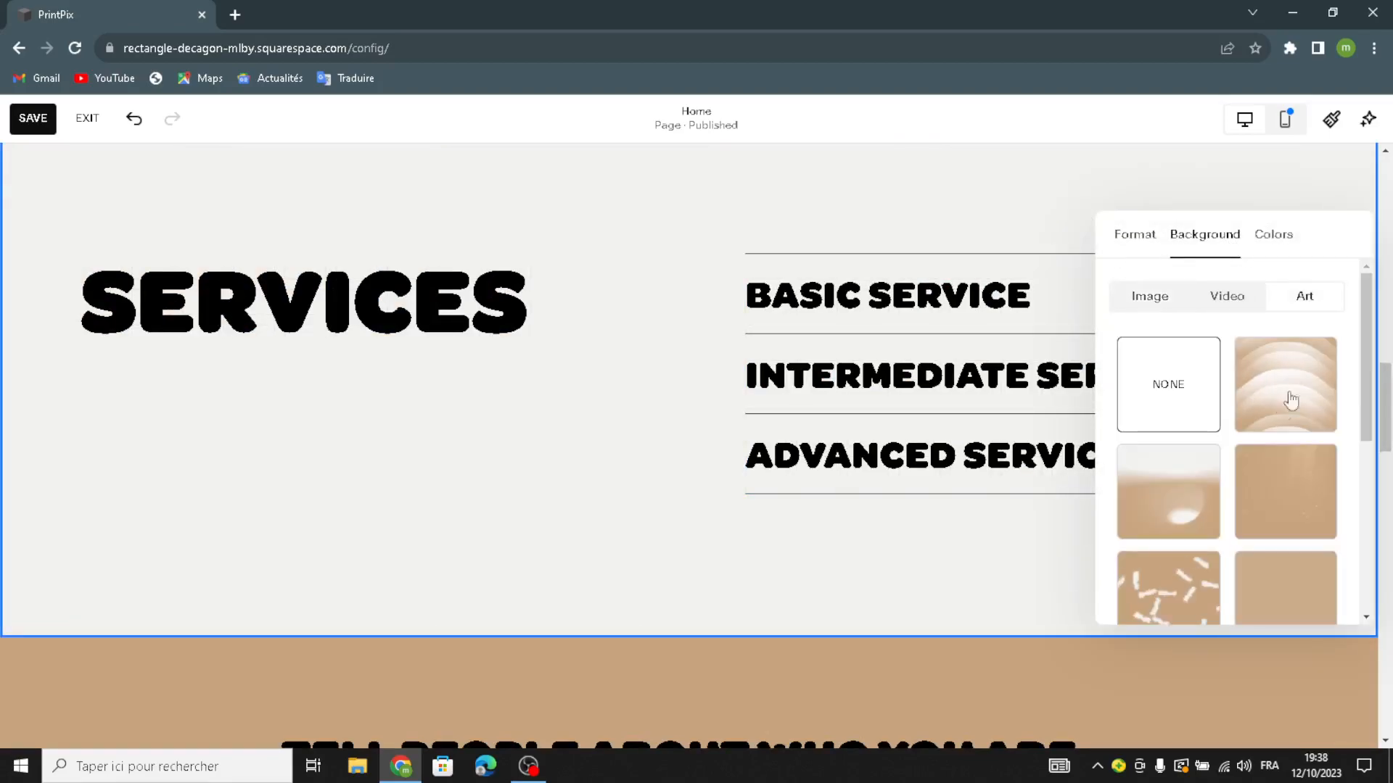
scroll(1240, 463, down, 5)
click(1296, 451)
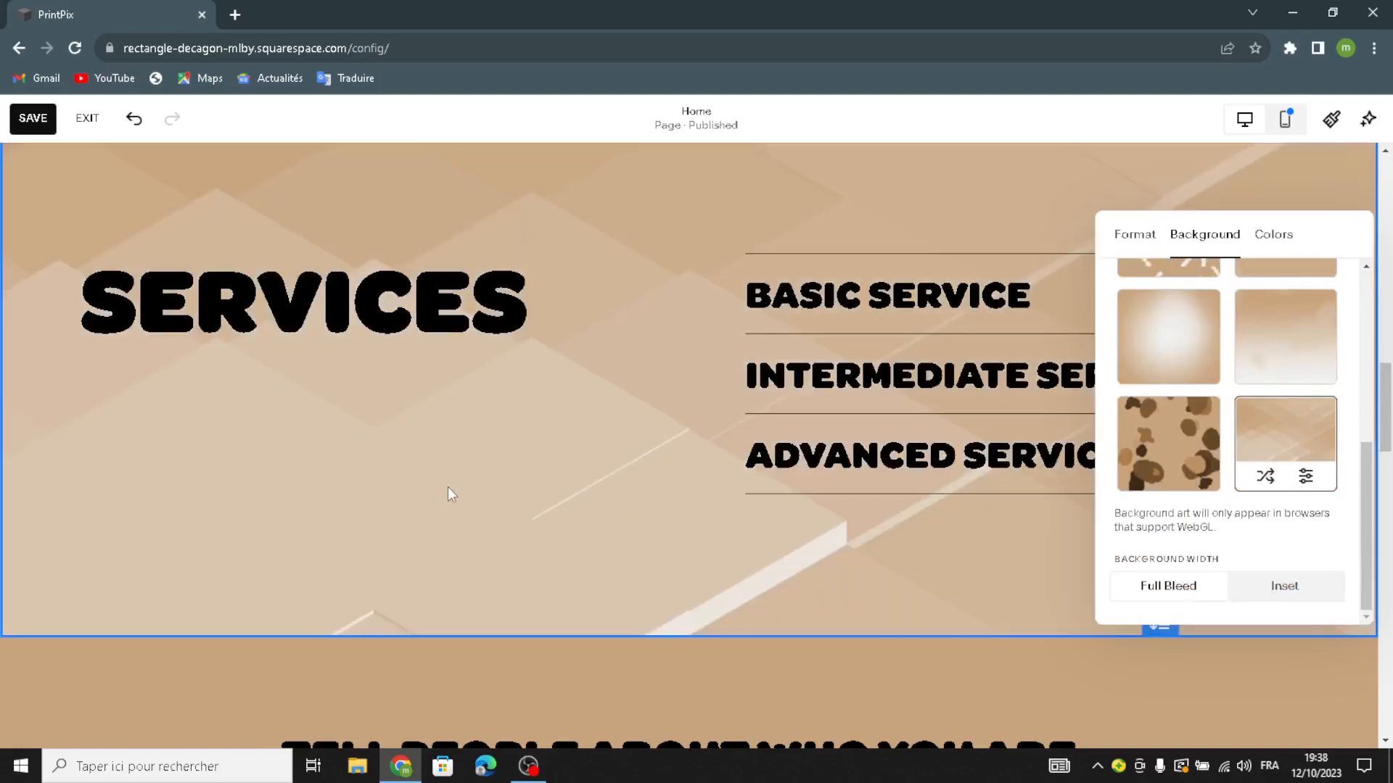
scroll(466, 474, down, 5)
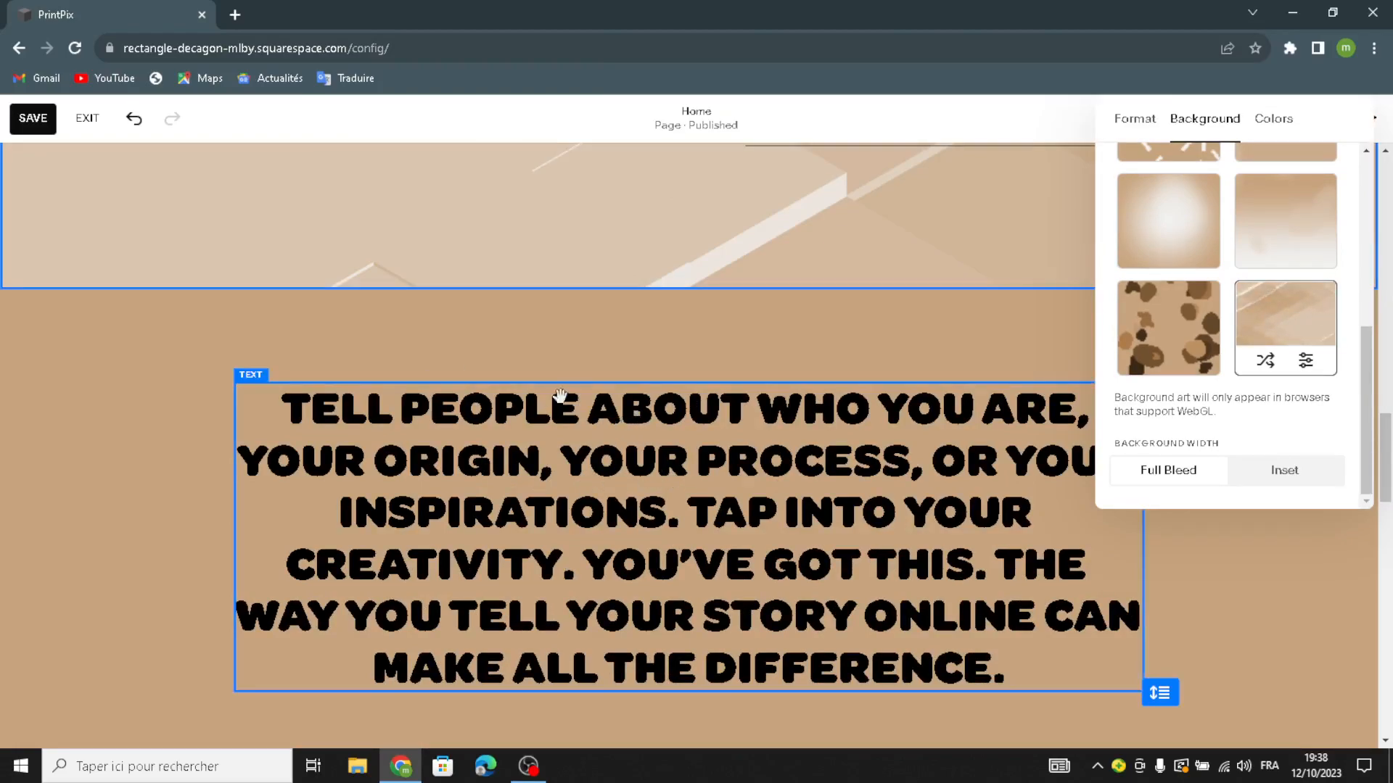
scroll(585, 359, down, 4)
click(627, 500)
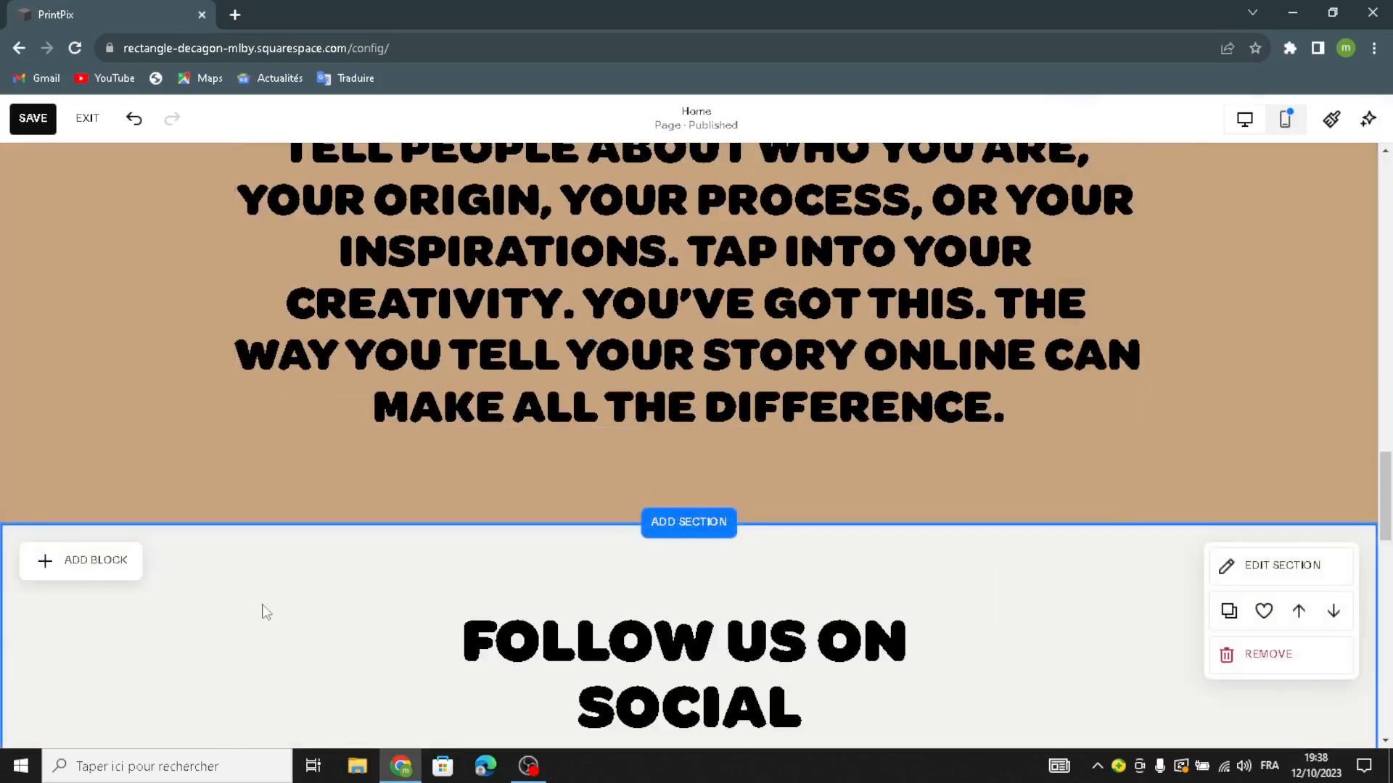
Give the Follow Us on Social section the same background art with diagonal translucent planes
scroll(412, 533, down, 4)
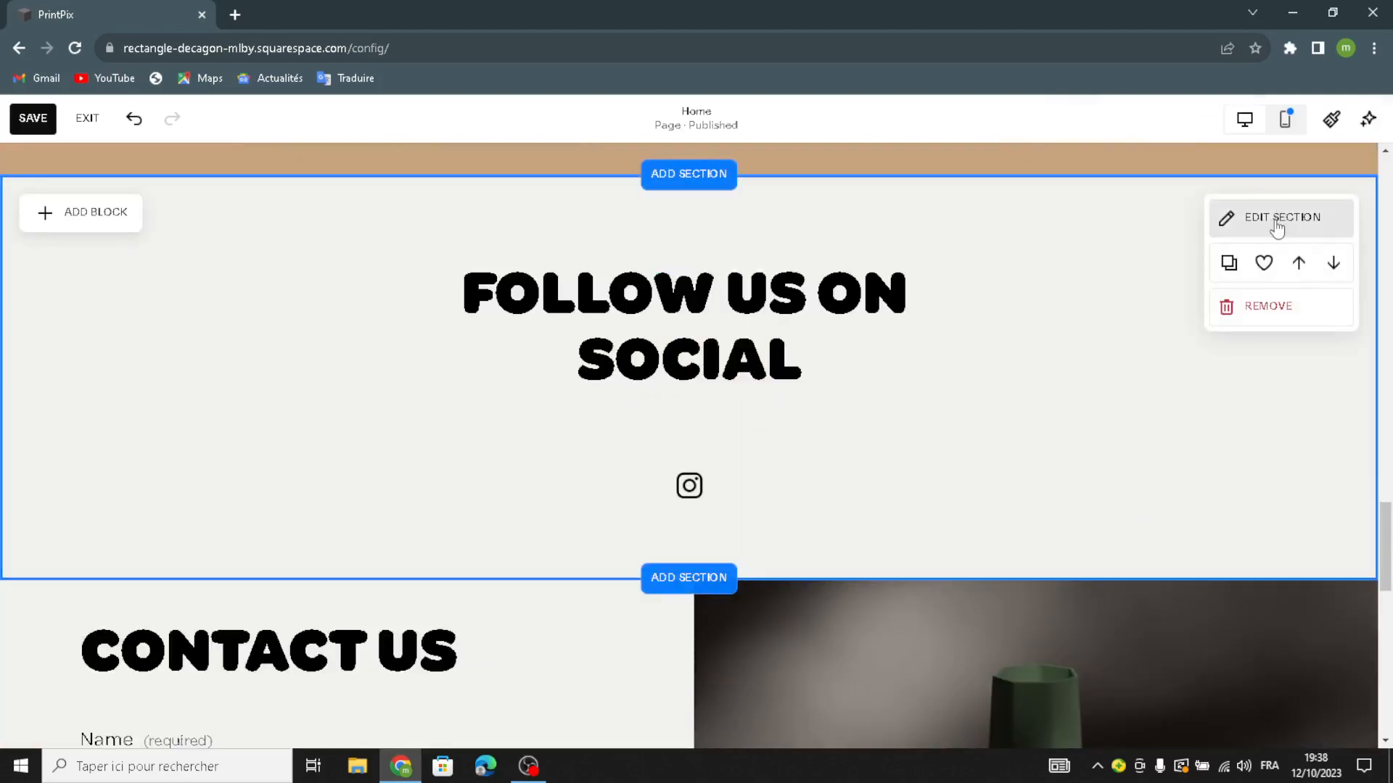
click(1276, 224)
click(1203, 210)
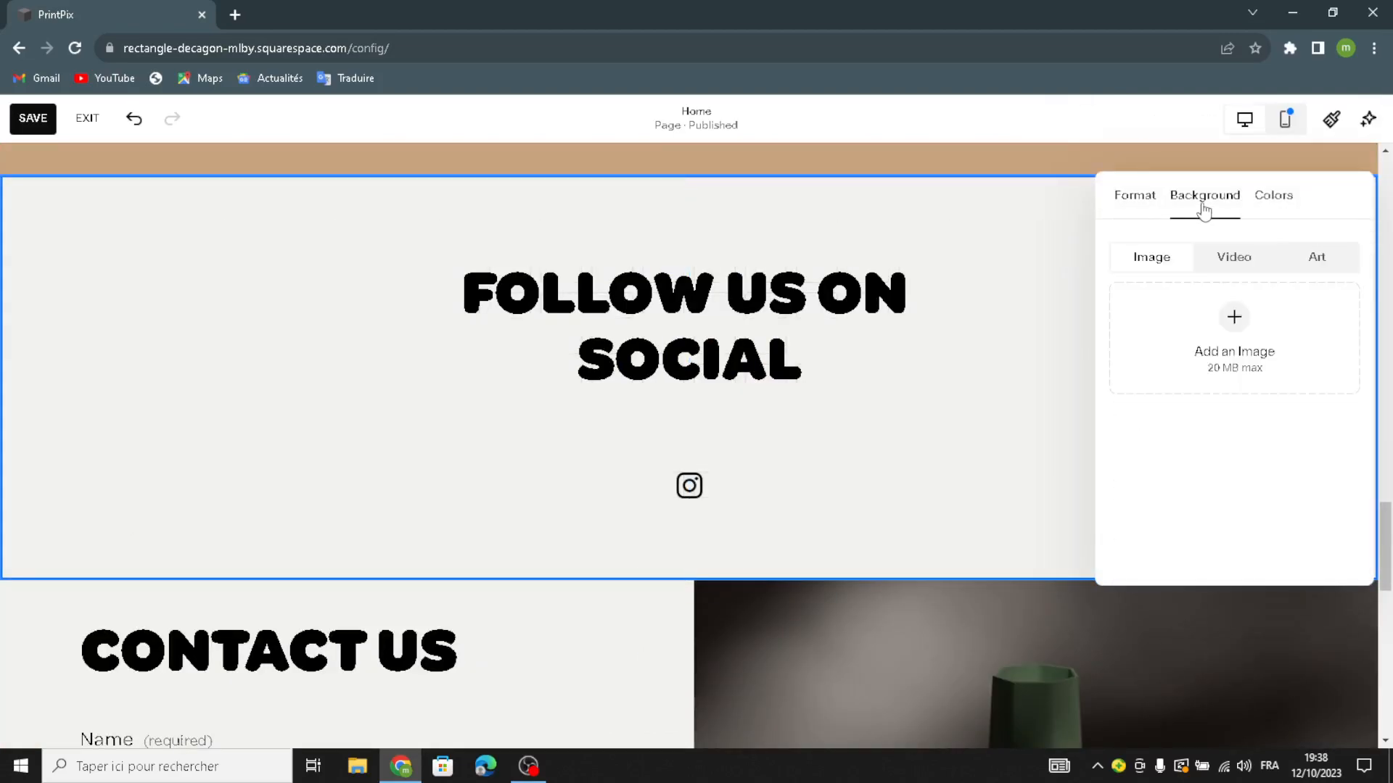
click(1311, 261)
scroll(1226, 338, down, 5)
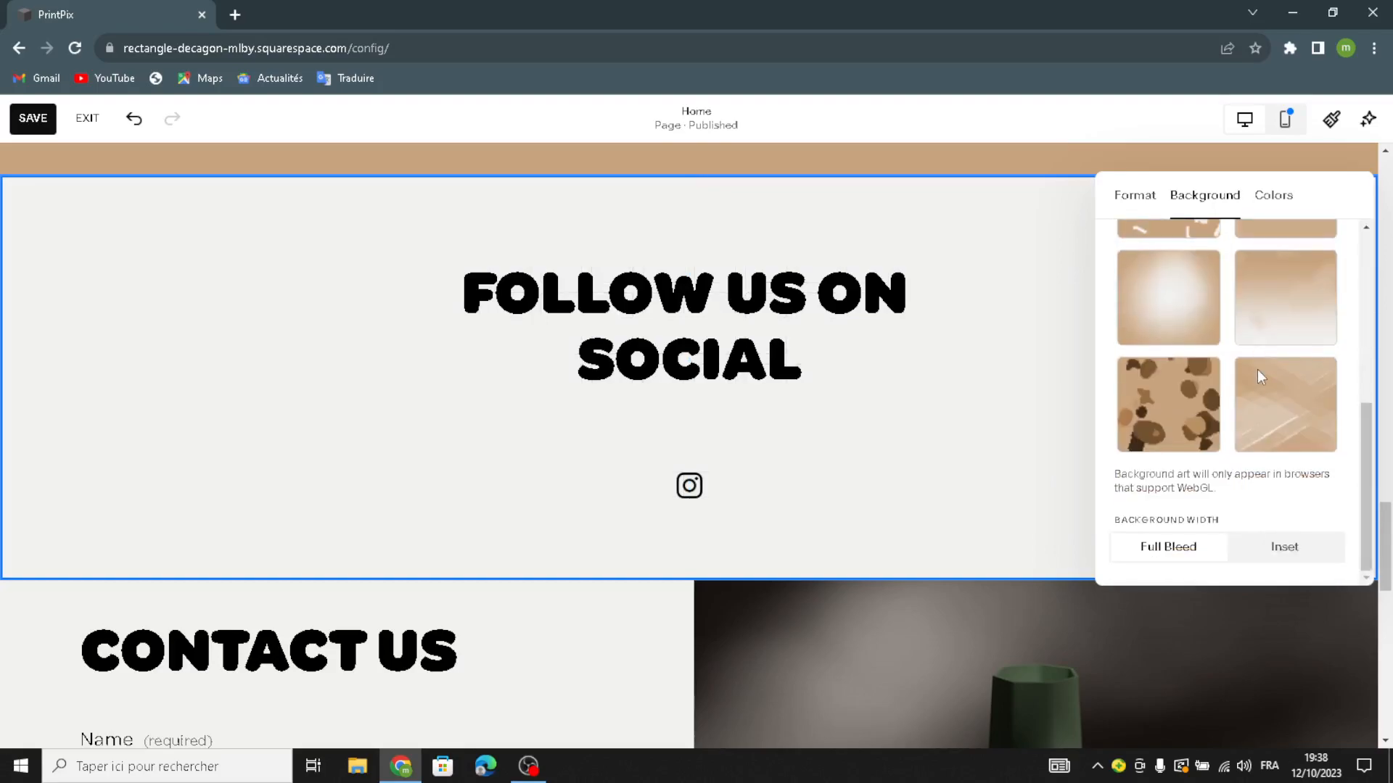
click(1267, 398)
Delete the green vase photo from the Contact Us section
scroll(807, 476, down, 7)
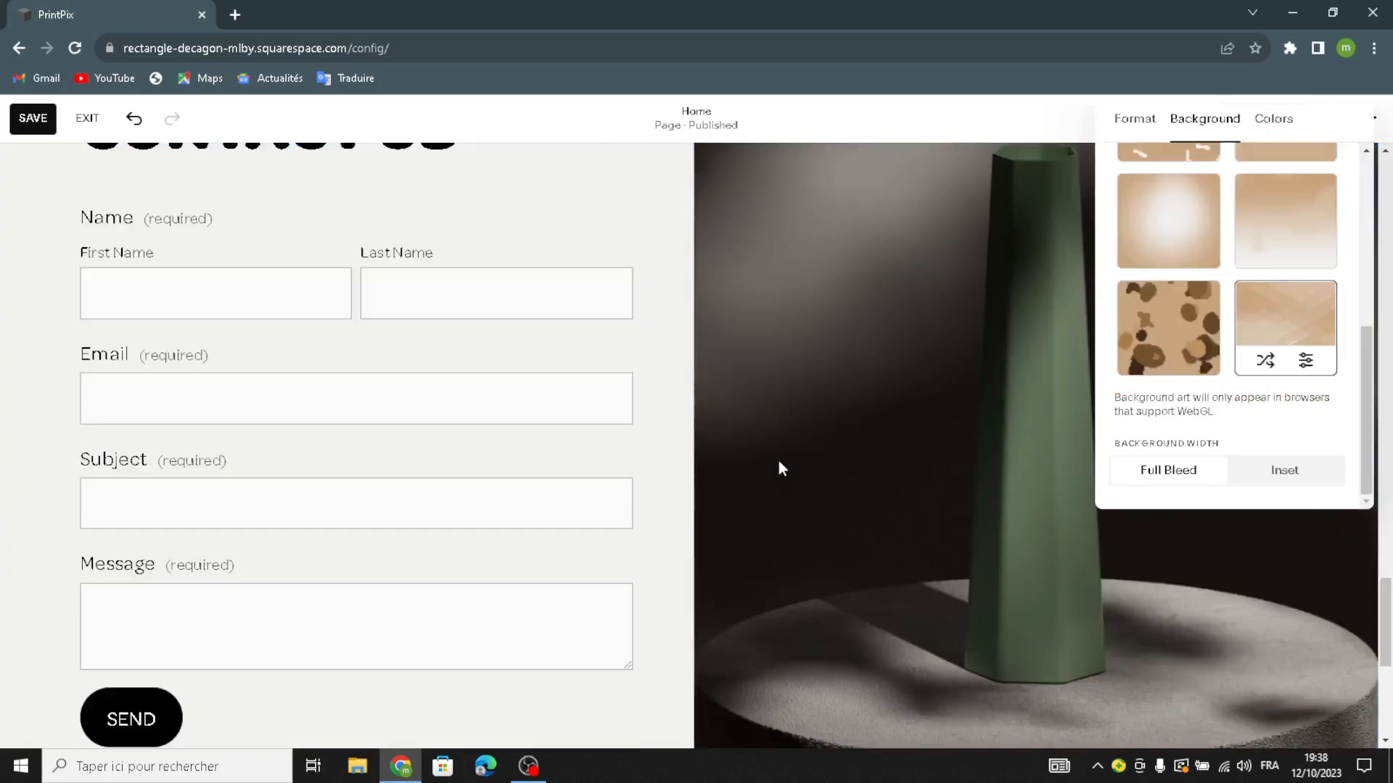
click(903, 282)
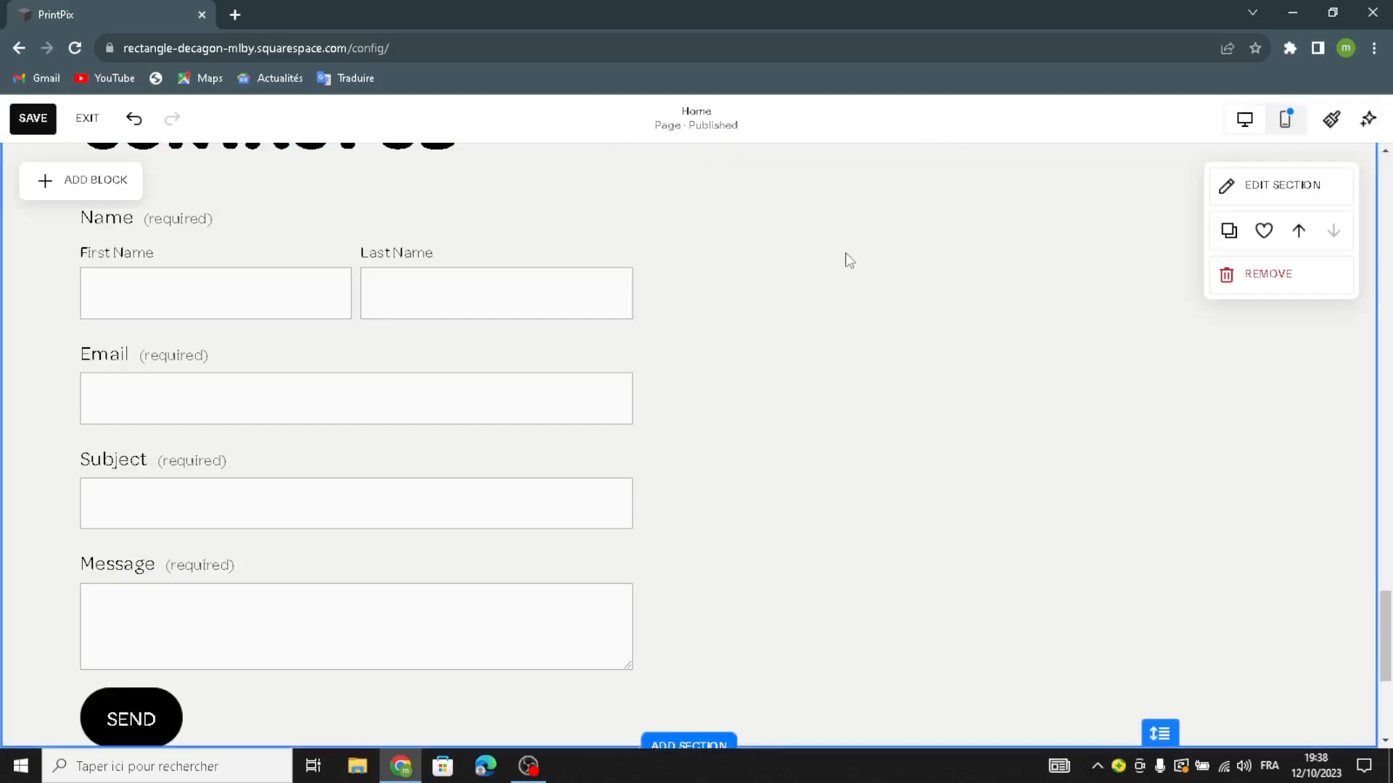
click(789, 181)
Add a map block to the Contact Us section and place it in the empty area beside the form
click(45, 180)
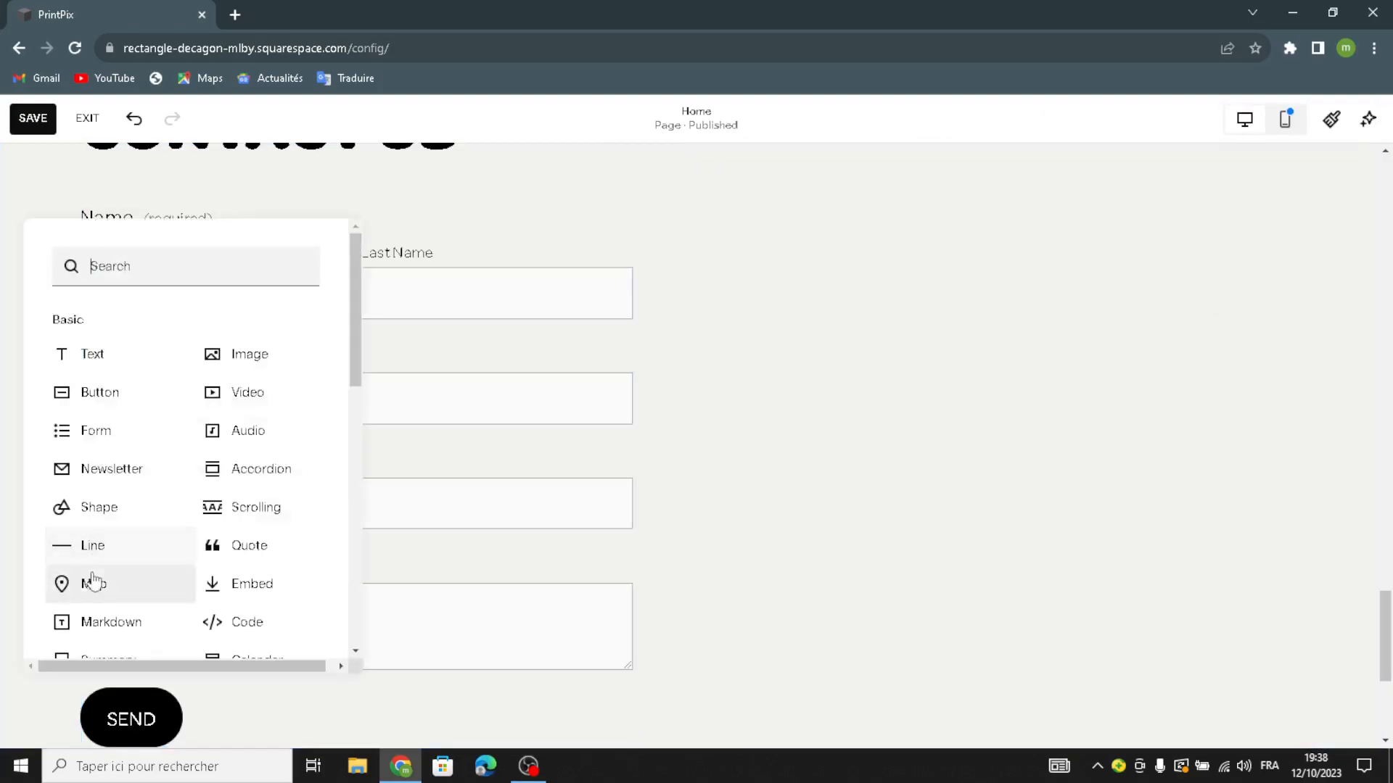
click(89, 586)
drag(230, 465, 859, 335)
drag(797, 239, 671, 134)
Enlarge the map block in both directions, extending it up to the Contact Us section's top edge and closer to the form
scroll(1019, 476, down, 1)
scroll(1018, 476, down, 4)
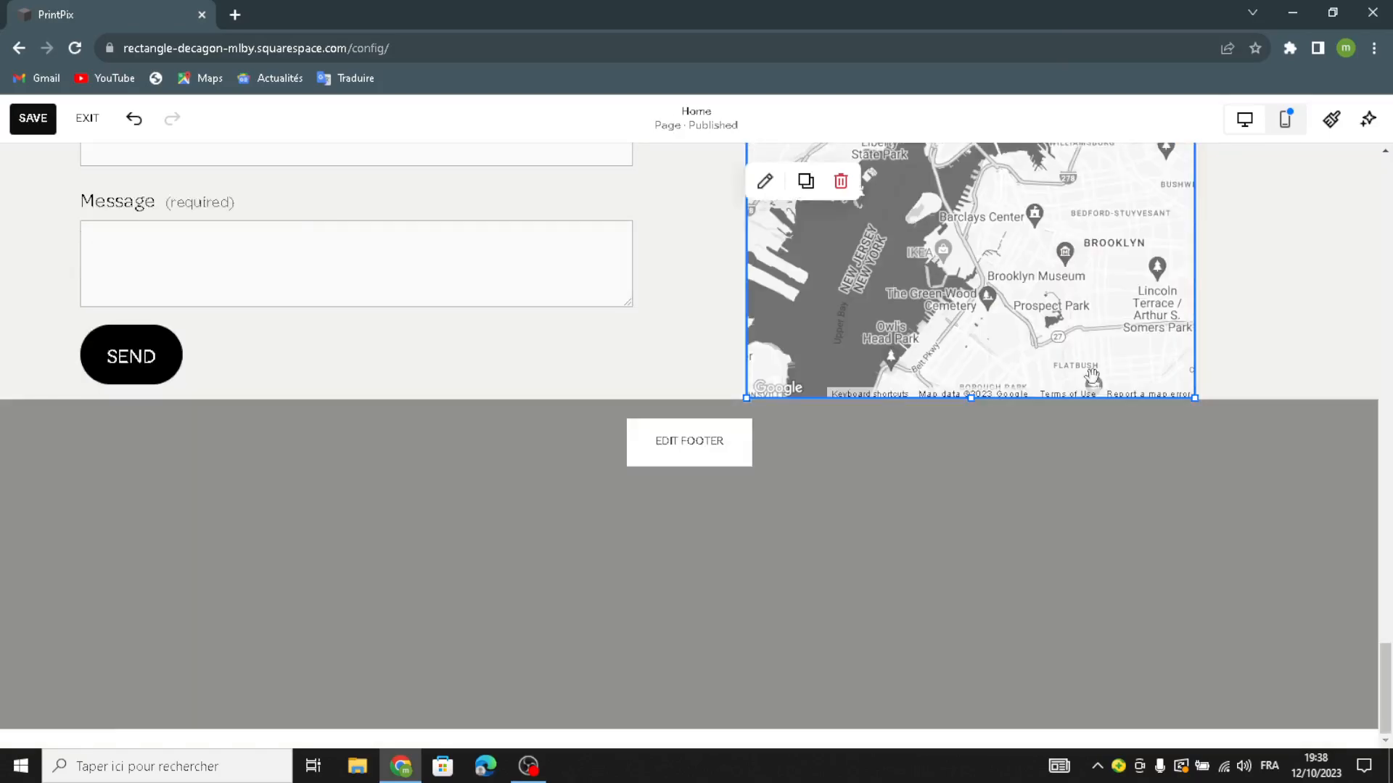
scroll(1095, 373, up, 6)
drag(1198, 220, 1249, 145)
scroll(972, 320, up, 2)
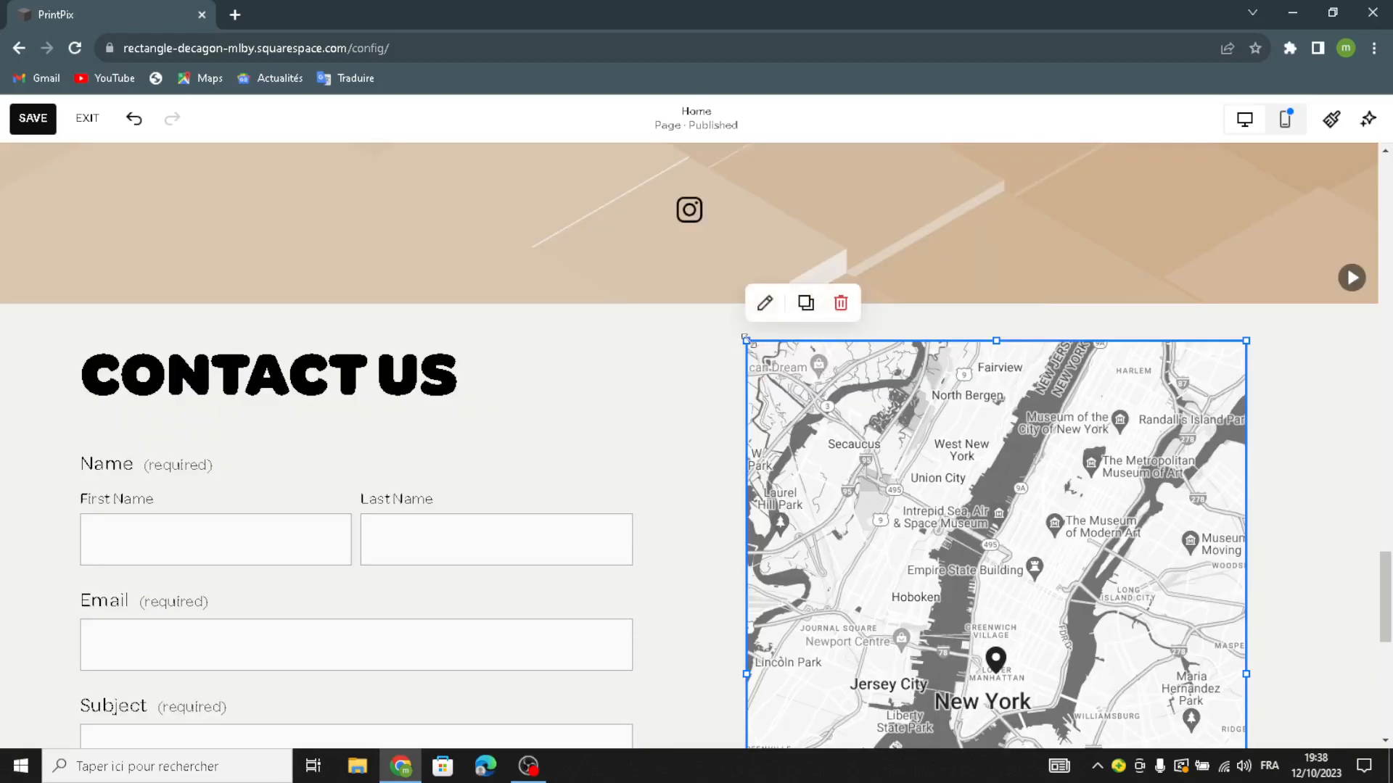
drag(733, 335, 682, 298)
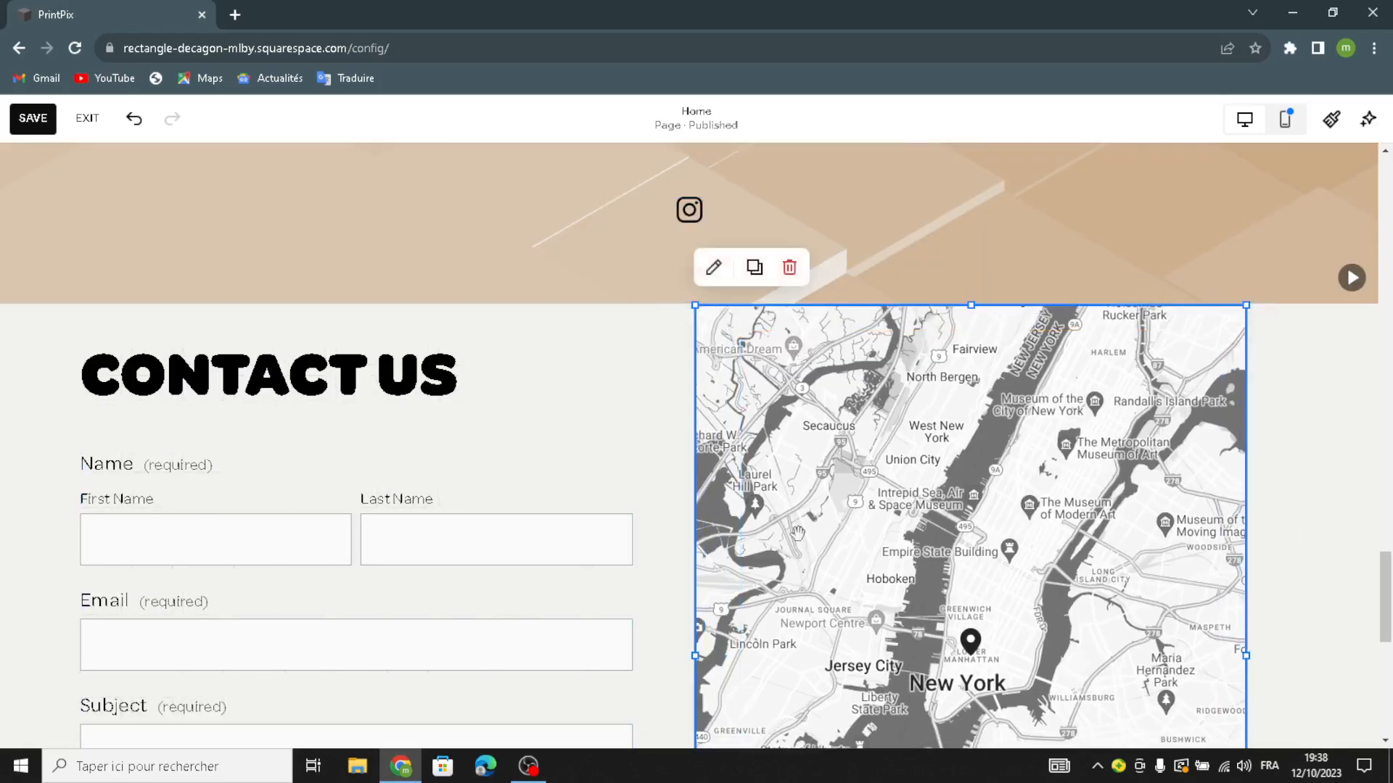
Change the map block's design style to Satellite
scroll(795, 556, down, 6)
scroll(753, 417, up, 2)
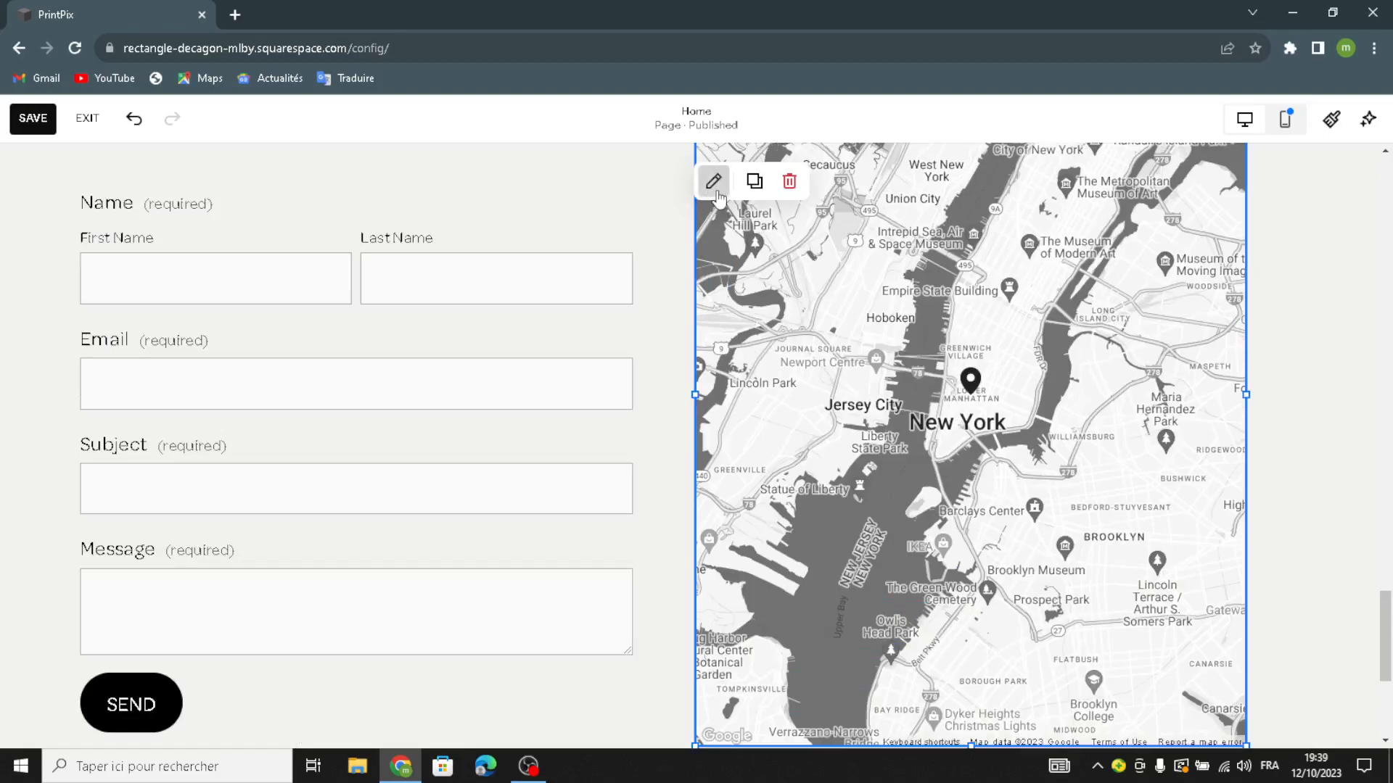
double_click(1049, 319)
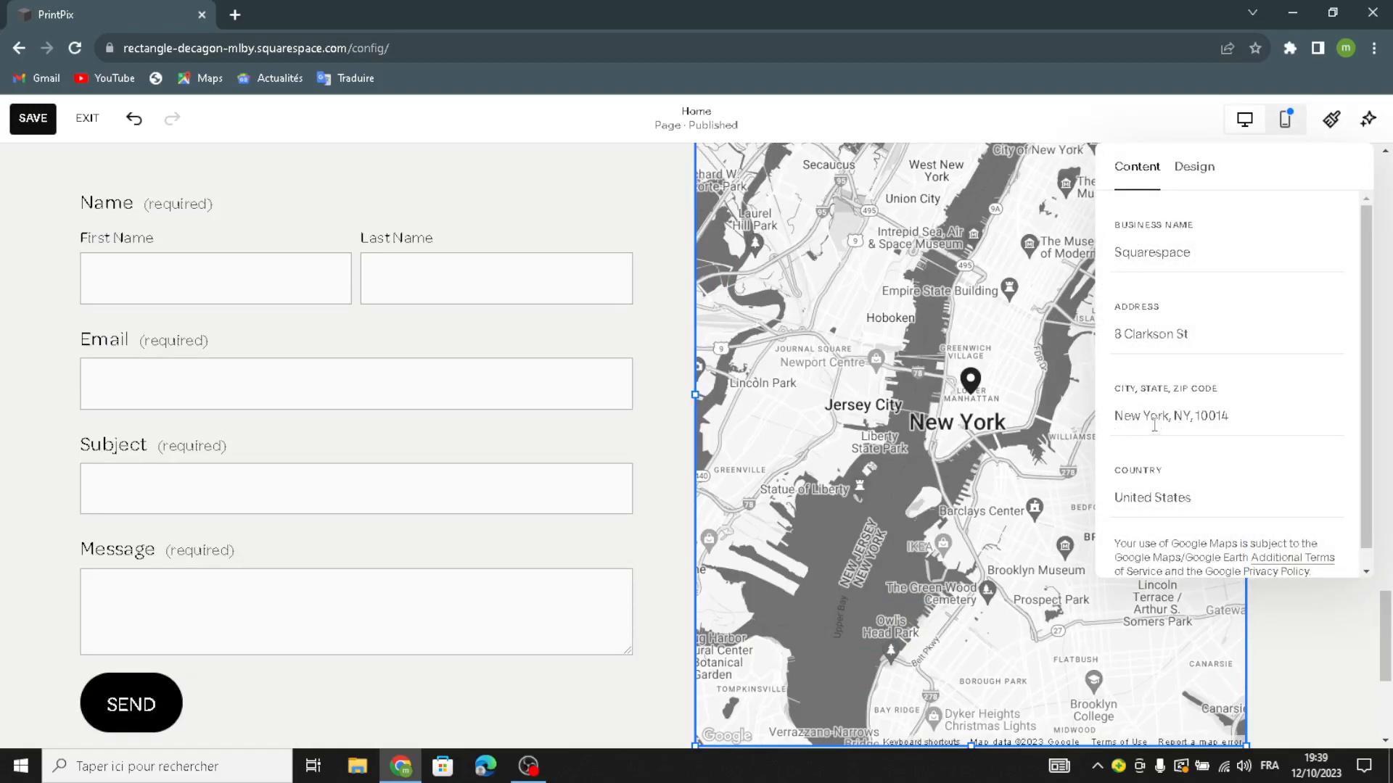
click(1189, 174)
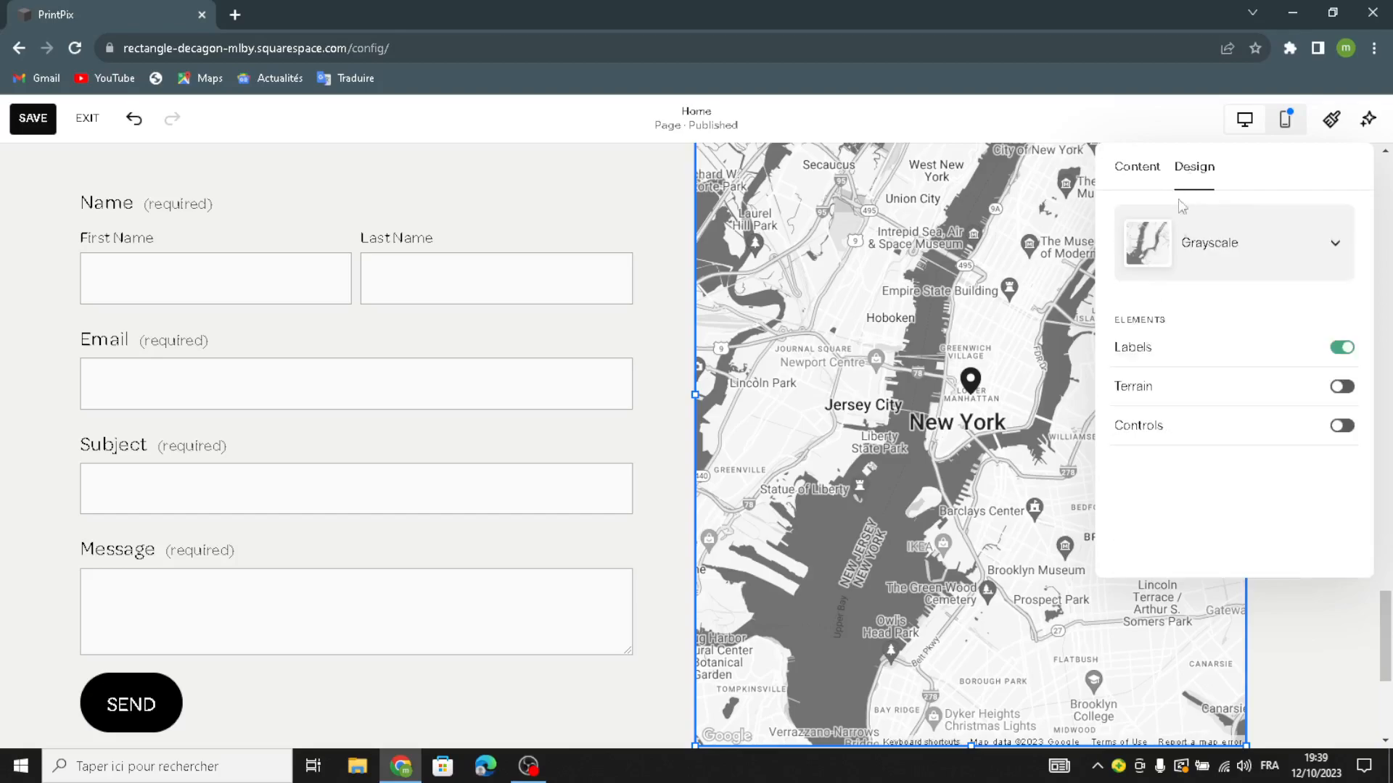
click(1277, 274)
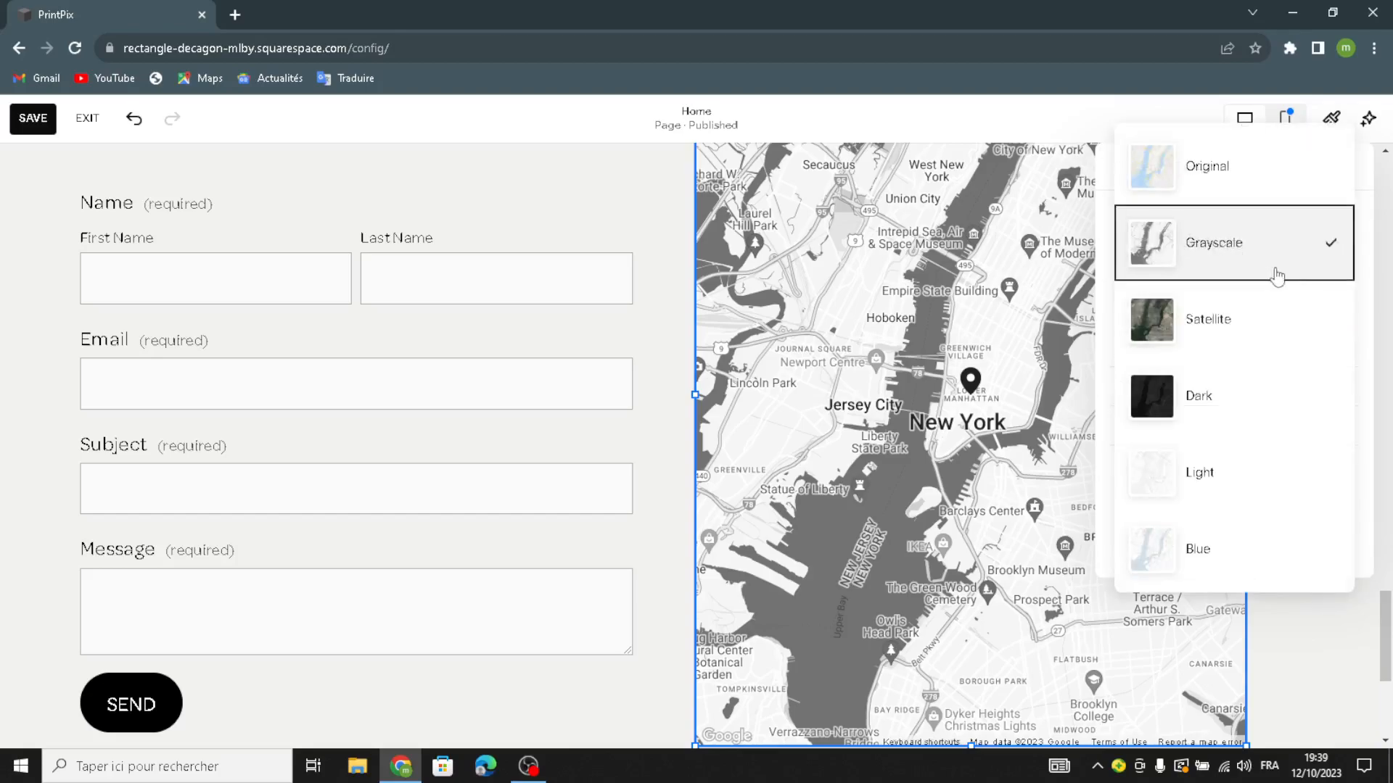
click(1195, 337)
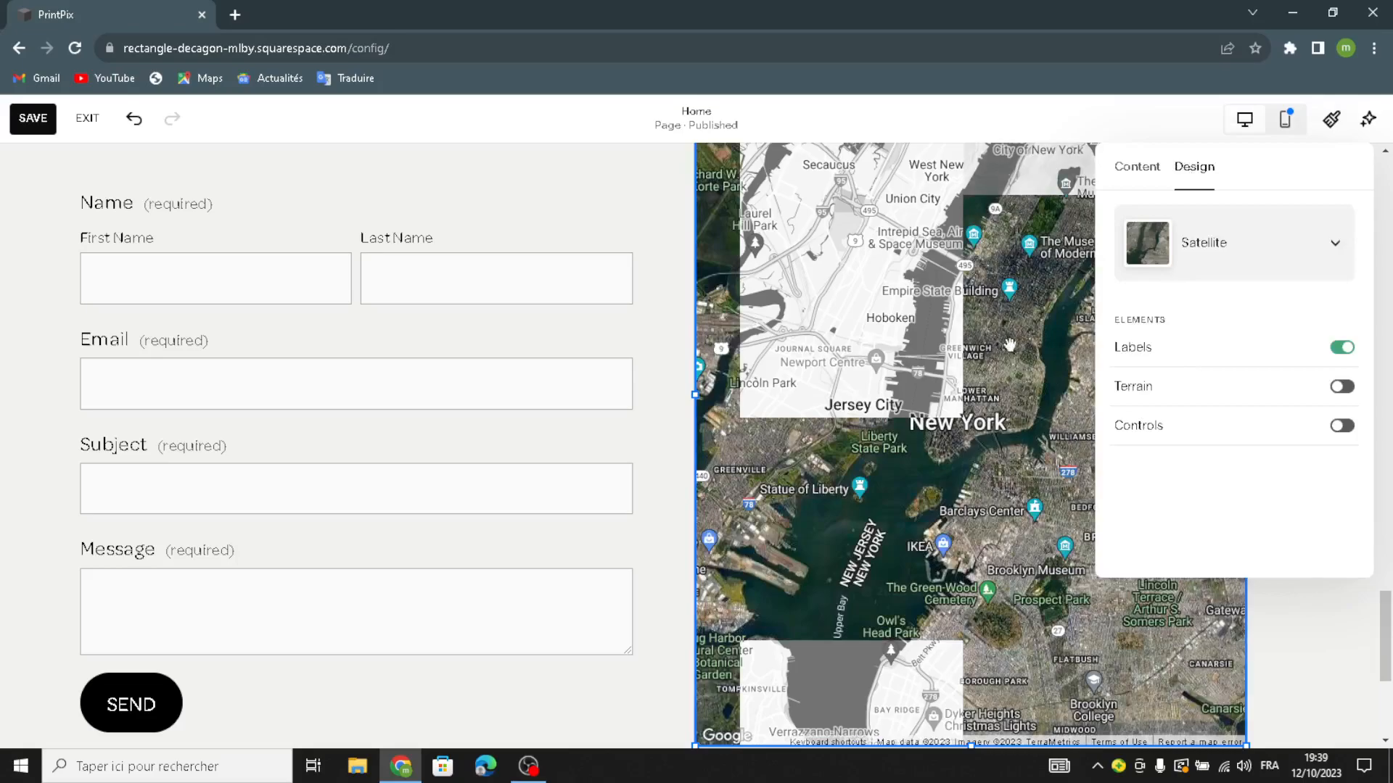
click(660, 294)
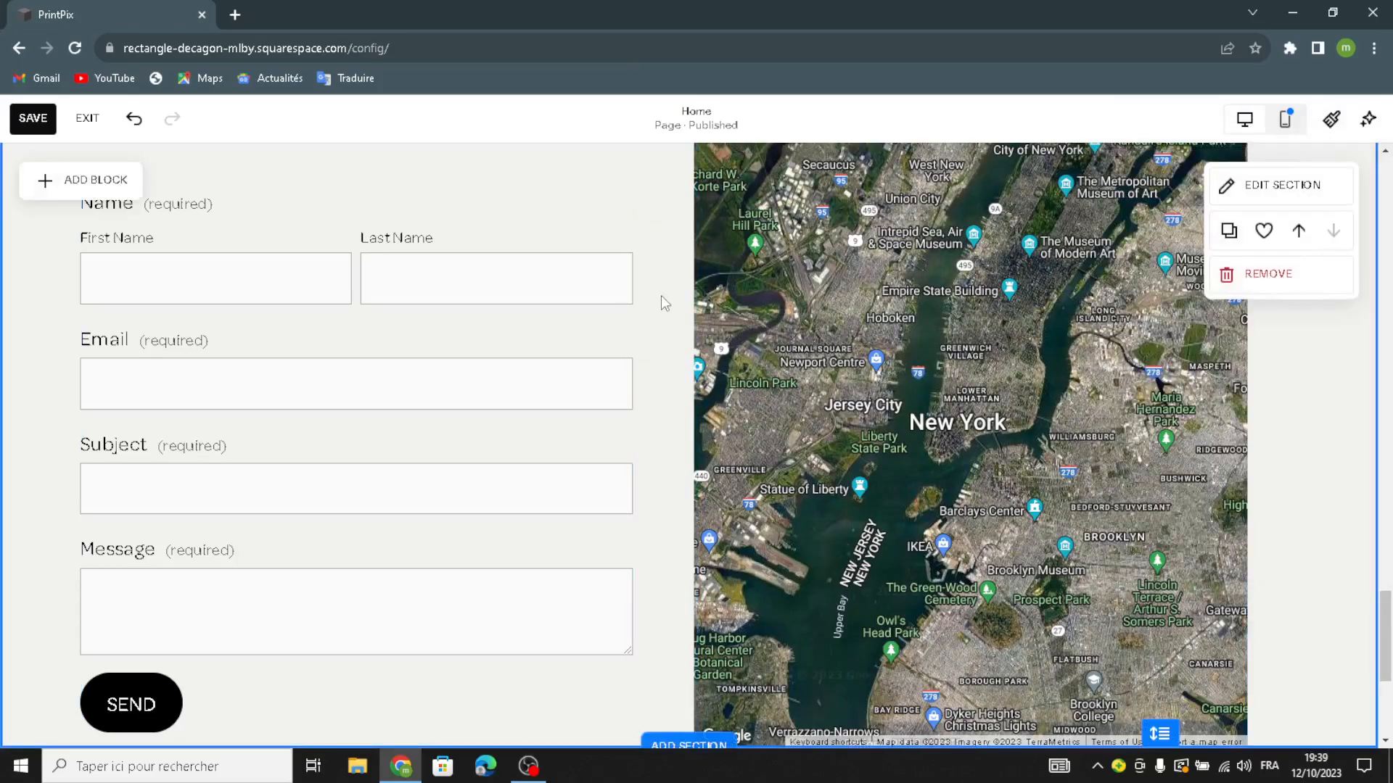
Set the Contact Us section's background to the art with diagonal translucent planes
click(1323, 202)
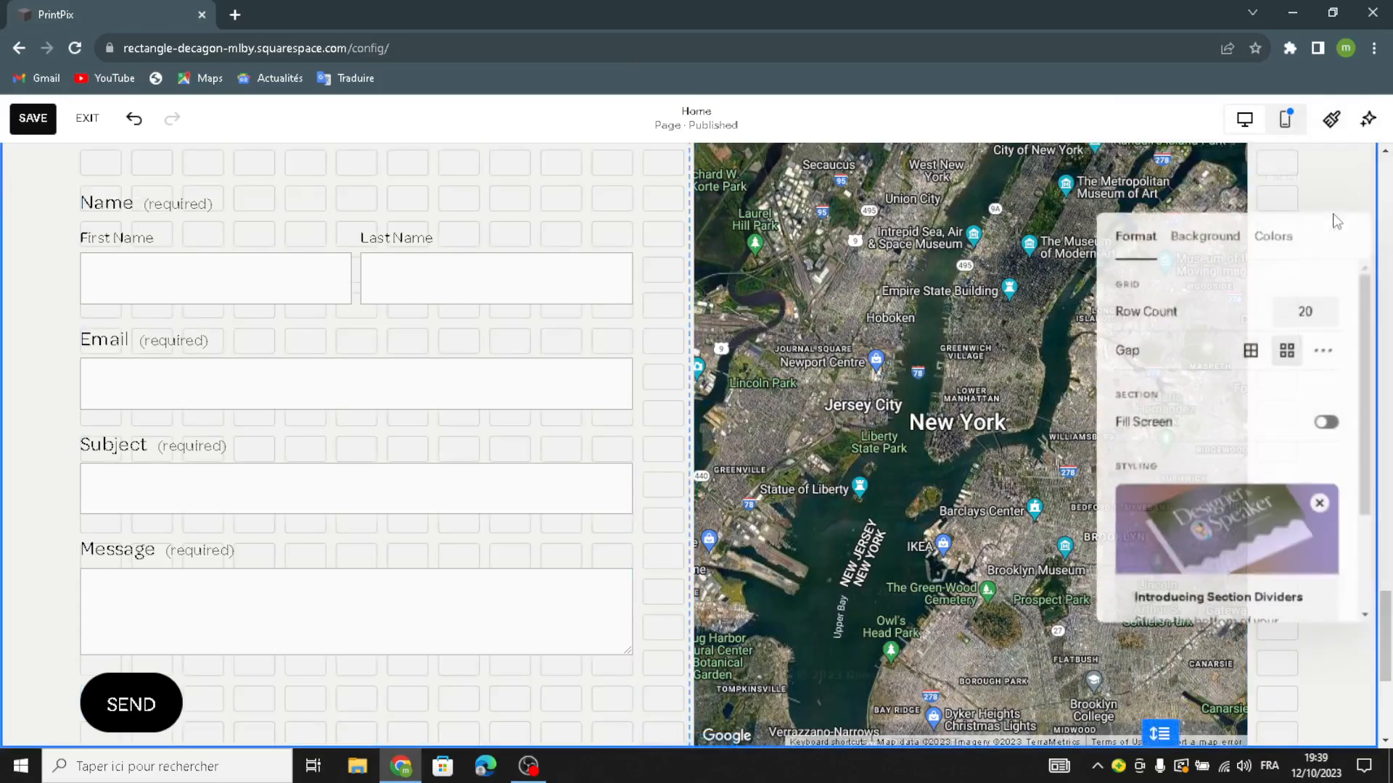
click(1208, 237)
click(1315, 297)
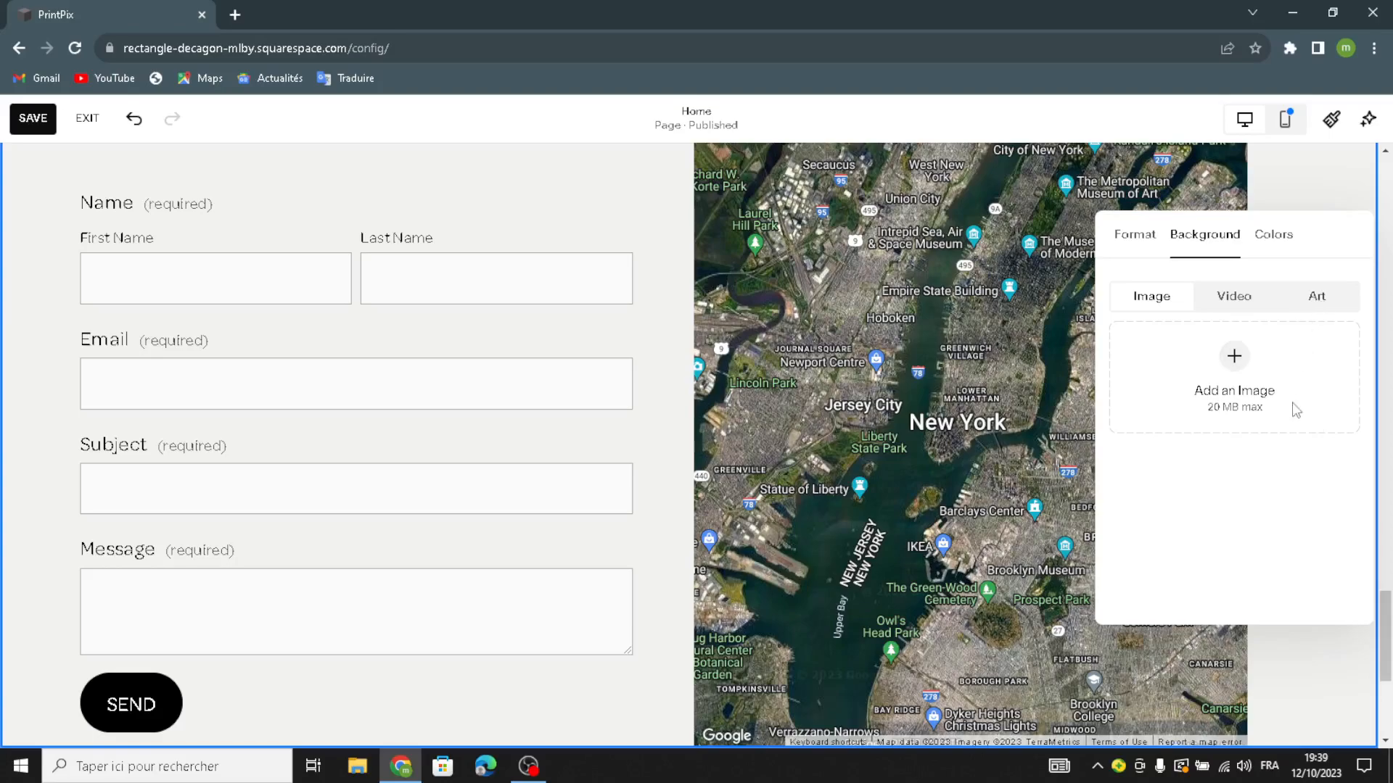
scroll(1285, 467, down, 5)
click(1285, 481)
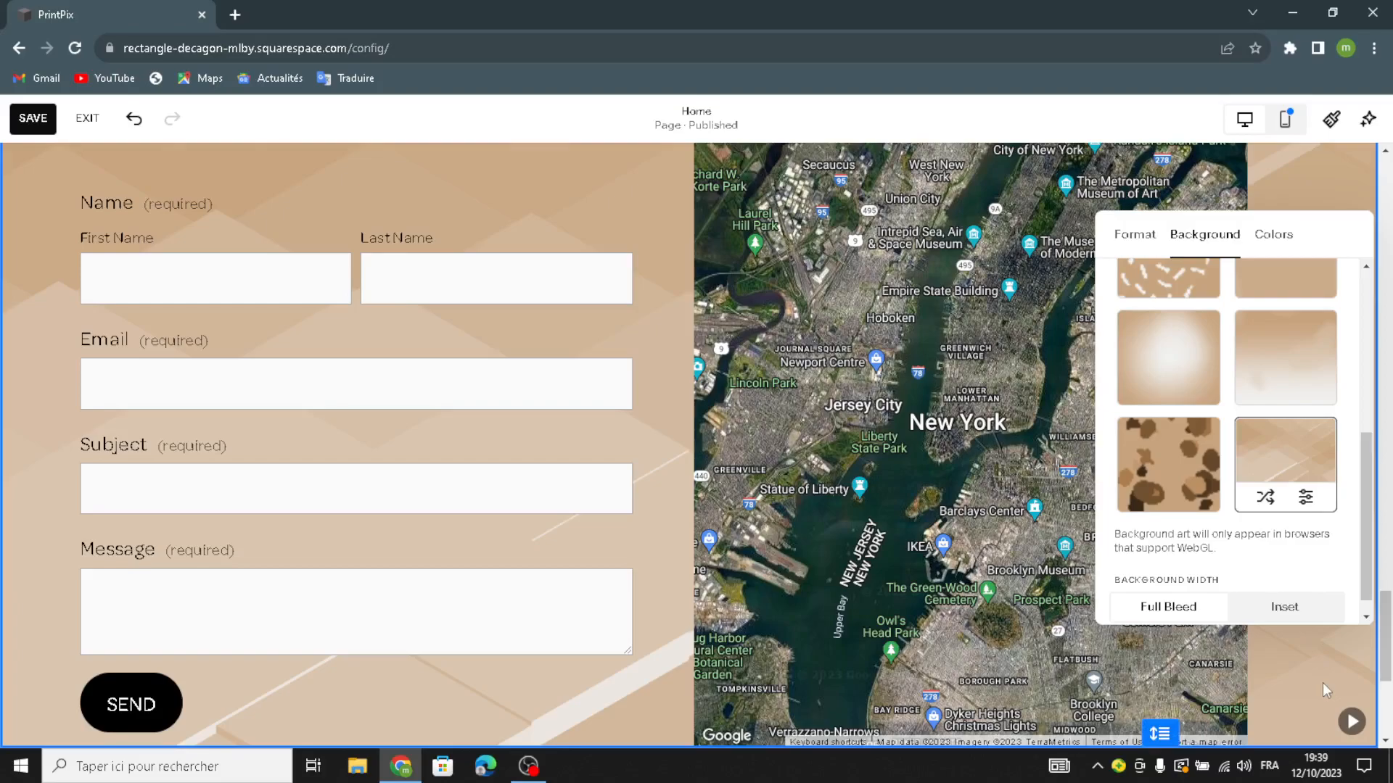
Open the site footer for editing and apply the diagonal translucent planes background art to its section
scroll(1321, 682, down, 5)
click(710, 465)
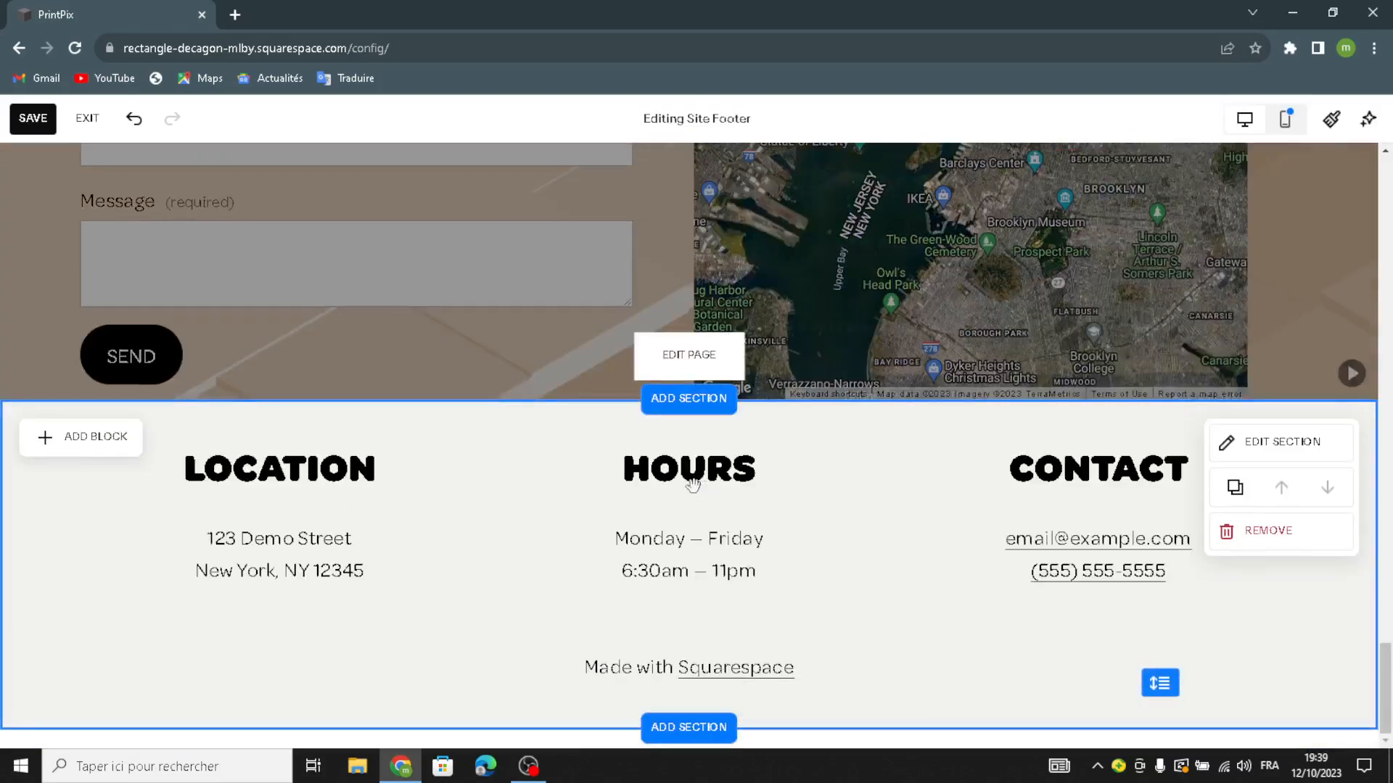
click(1255, 444)
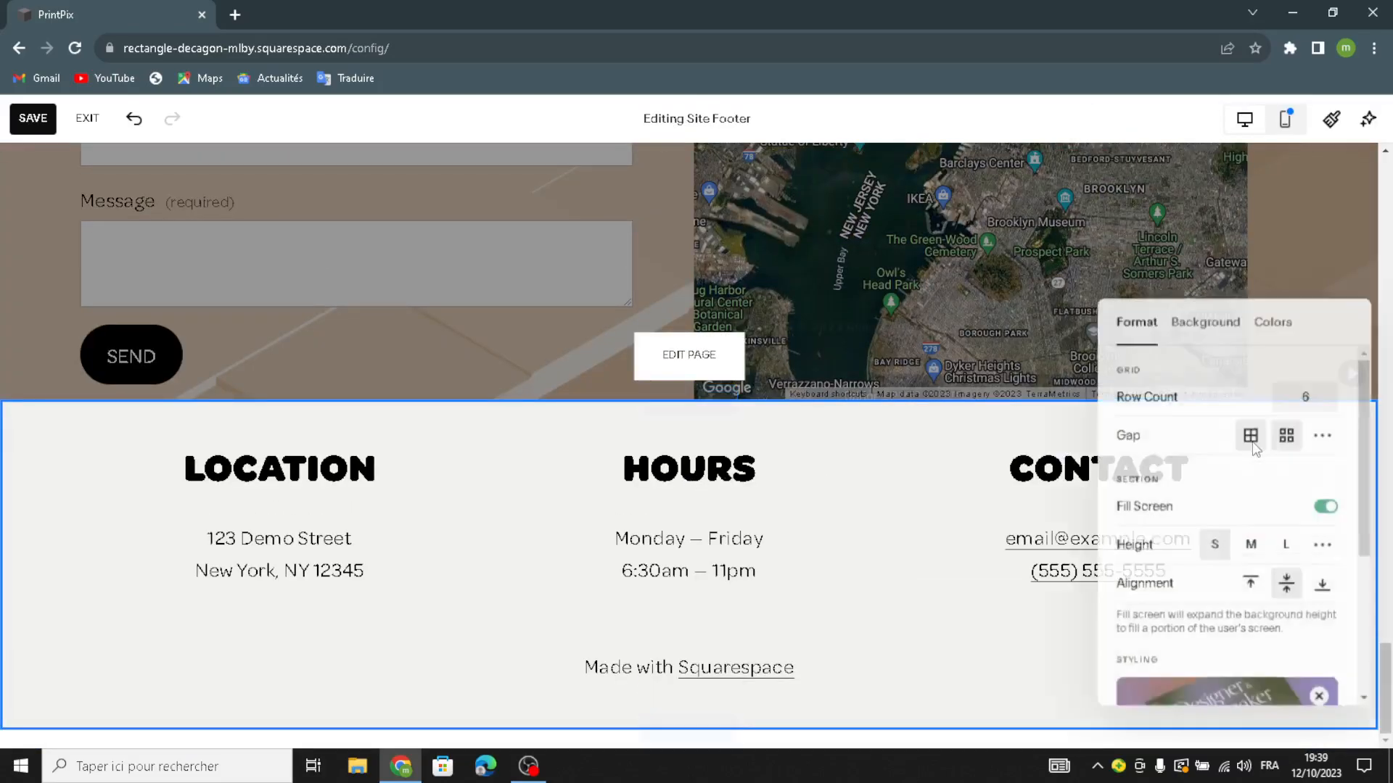
click(1210, 323)
click(1298, 382)
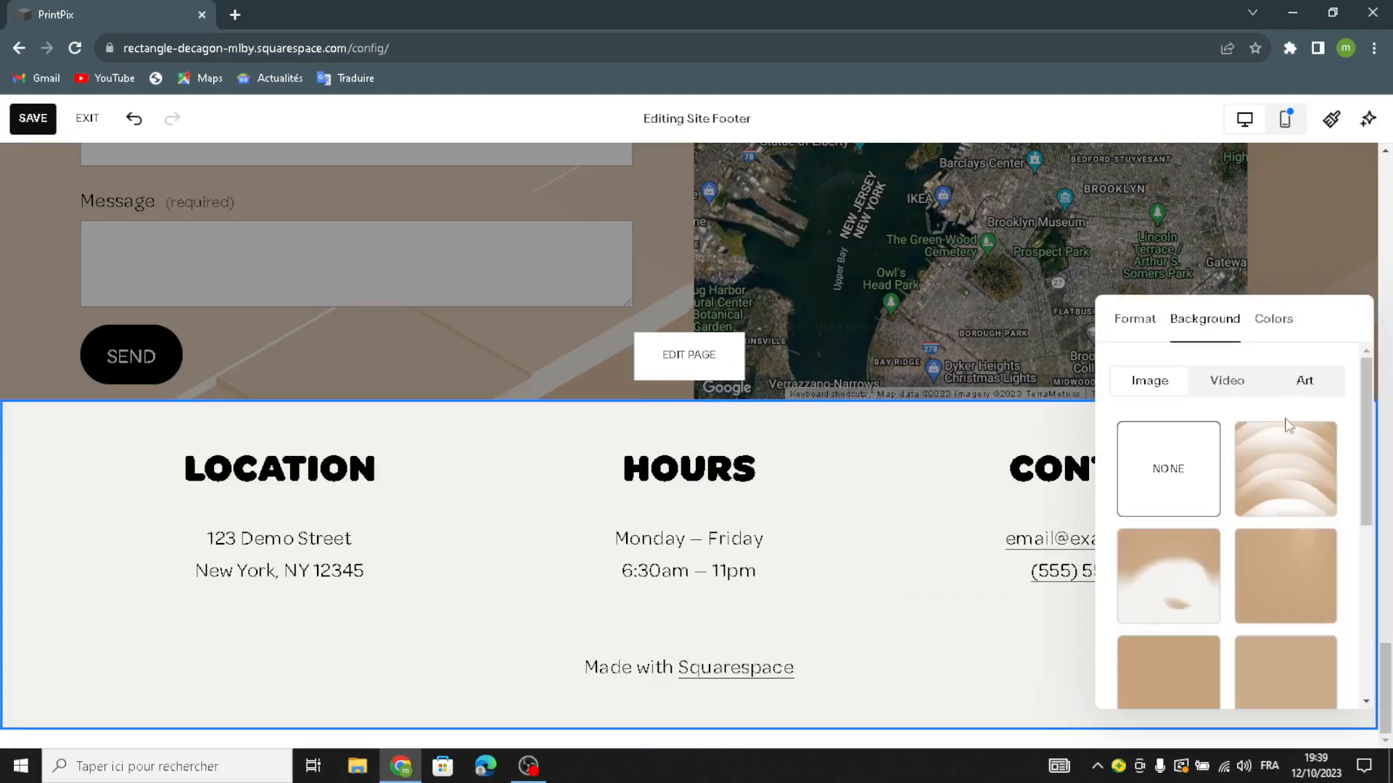
scroll(1268, 566, down, 3)
click(1268, 566)
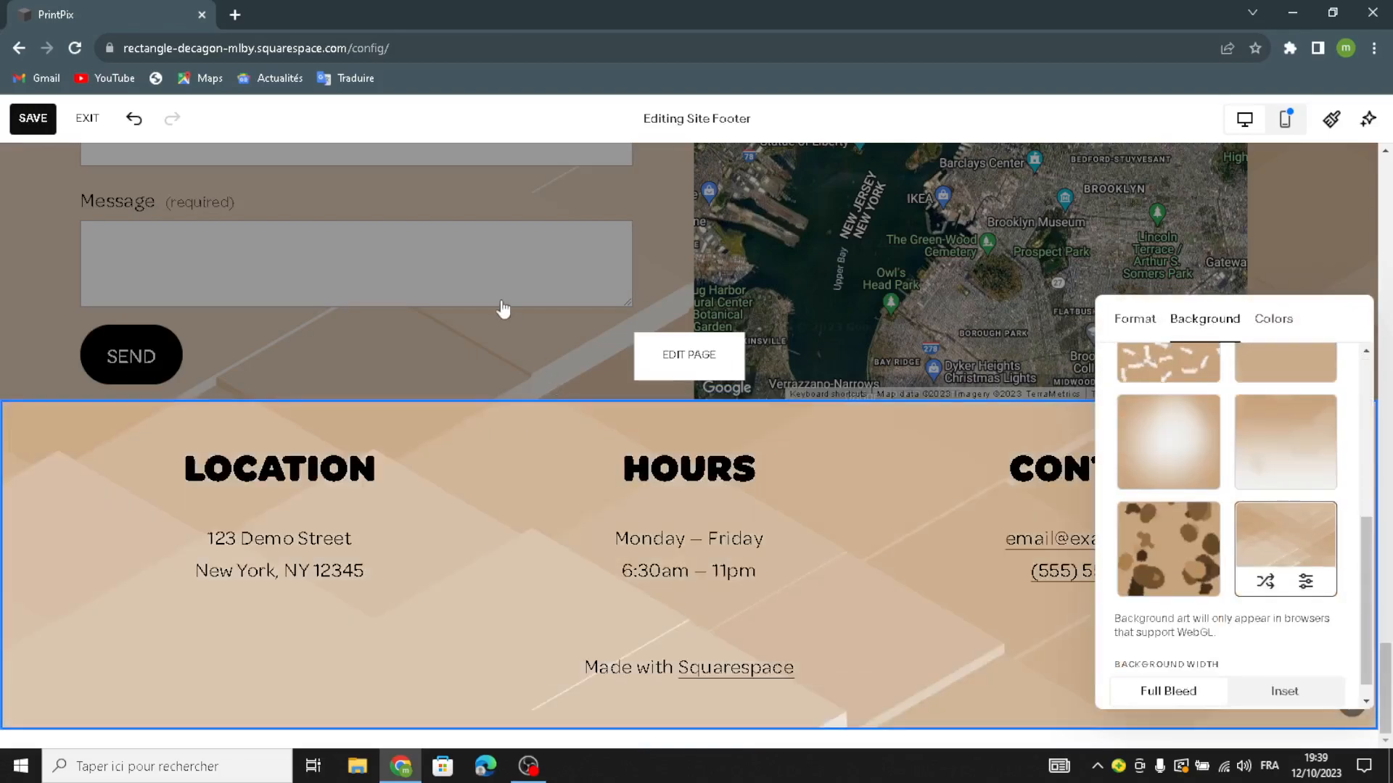
Leave footer editing and return to editing the Home page's sections
scroll(530, 316, up, 8)
click(602, 290)
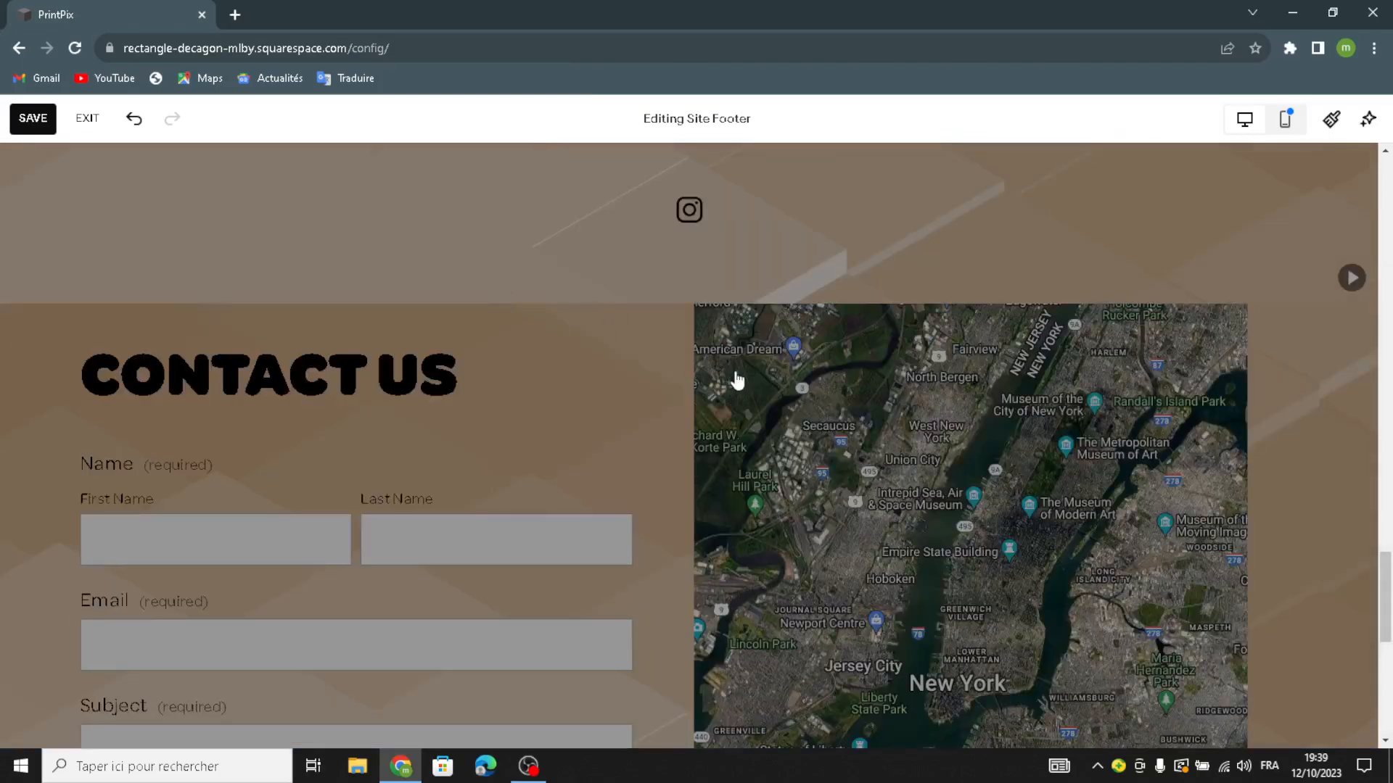
scroll(737, 374, up, 10)
mouse_move(738, 364)
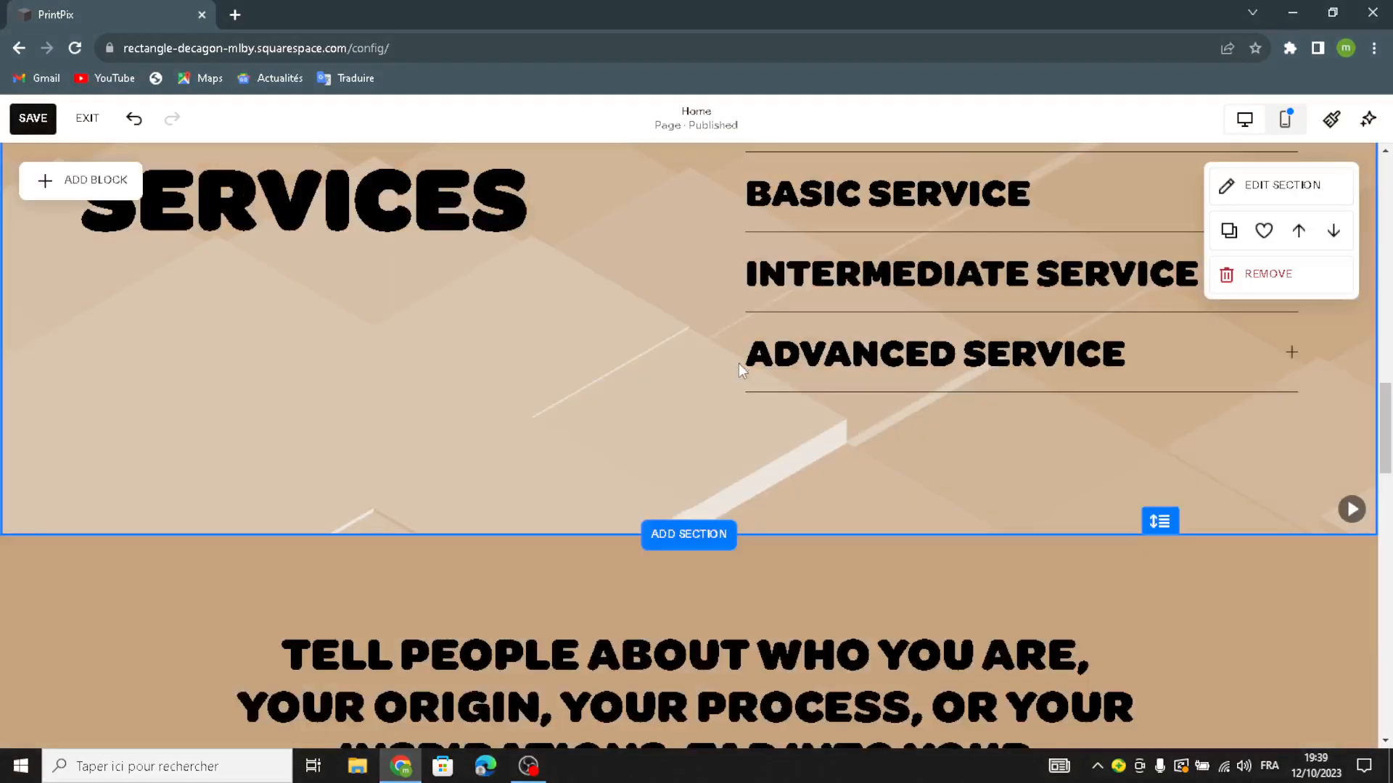